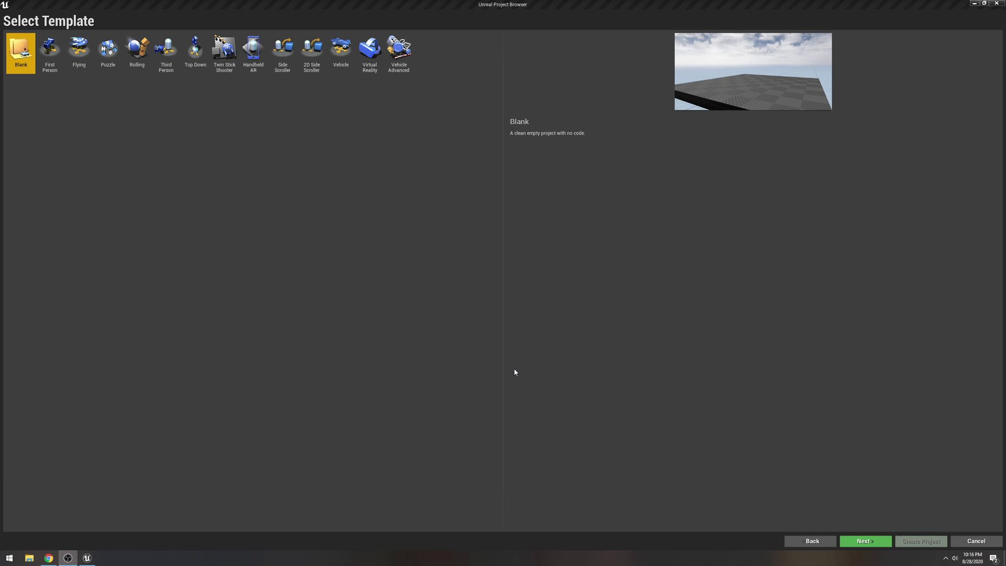
Create a blank Blueprint project named elgat with starter content, maximum quality and raytracing disabled.
click(865, 541)
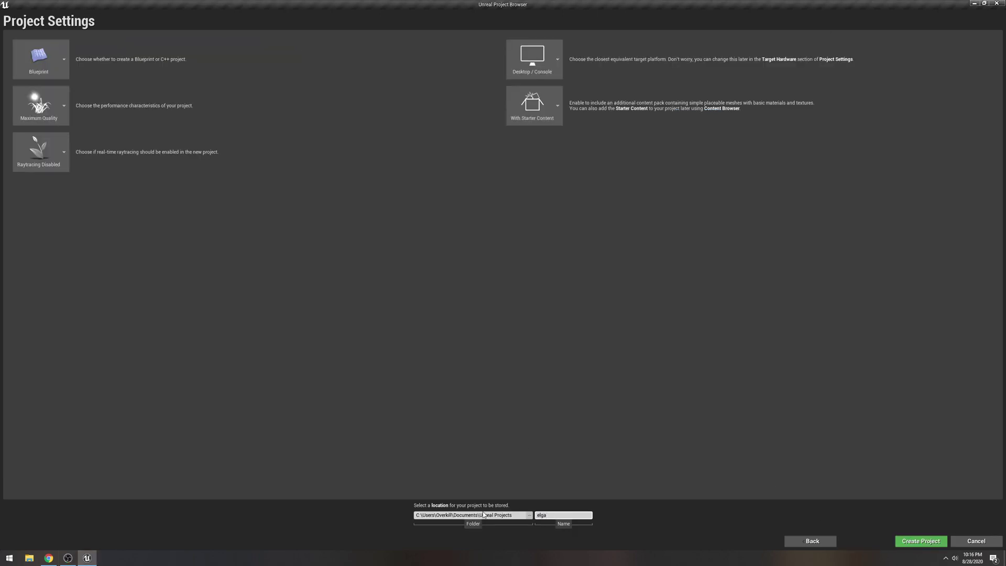
click(919, 541)
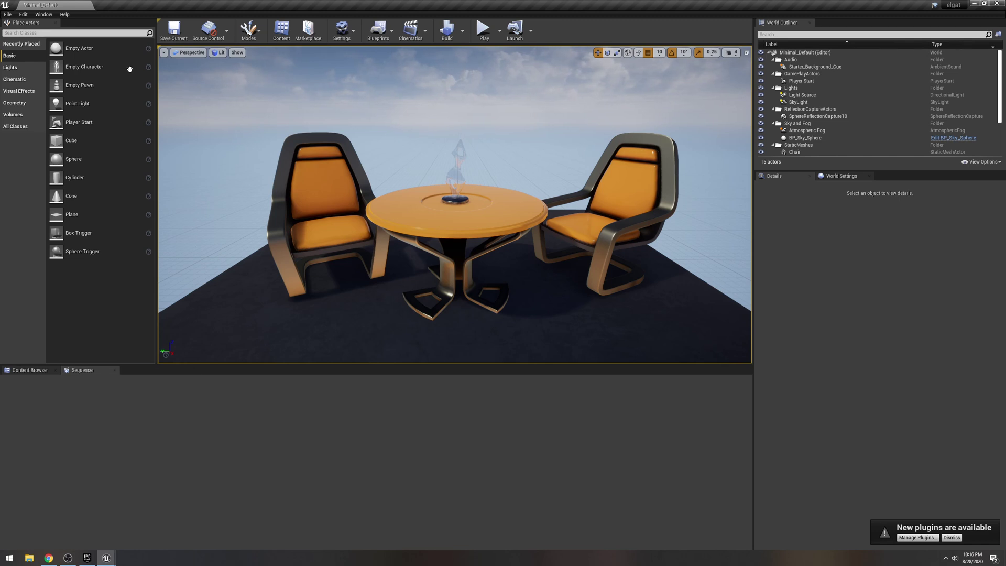
Enable the beta Composite Plane plugin, restart the editor and close the plugin list.
click(13, 14)
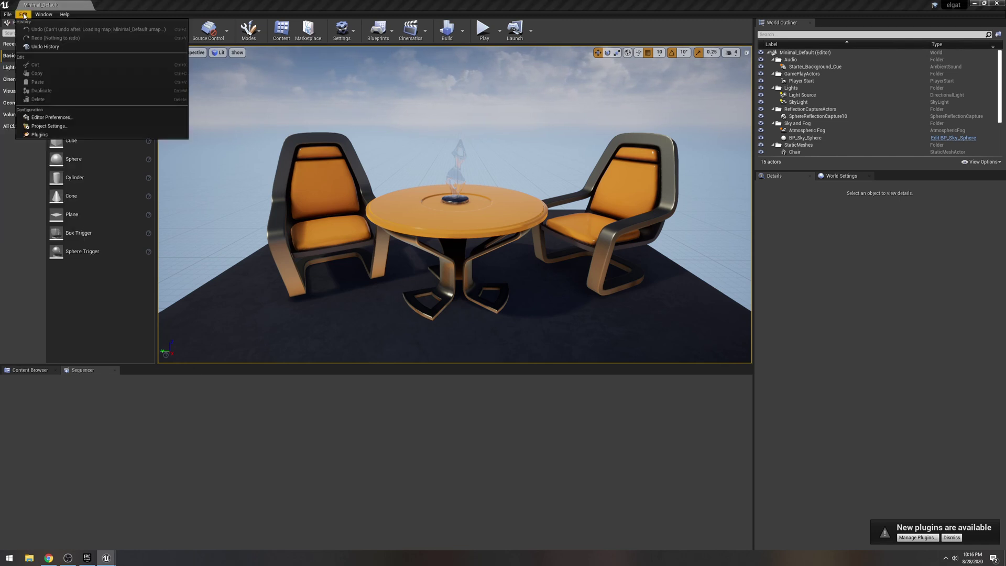
click(58, 141)
click(94, 146)
click(654, 116)
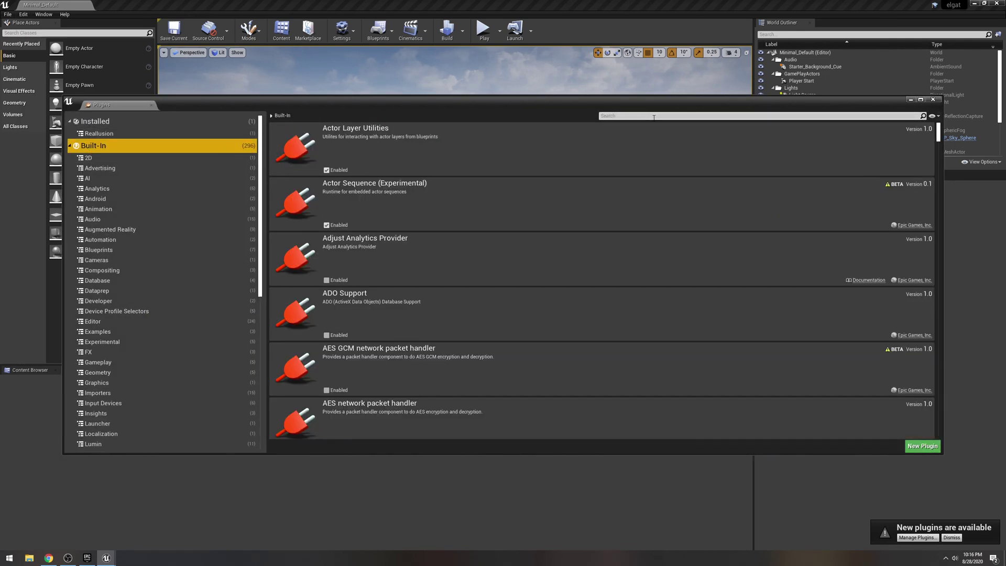
text(composite)
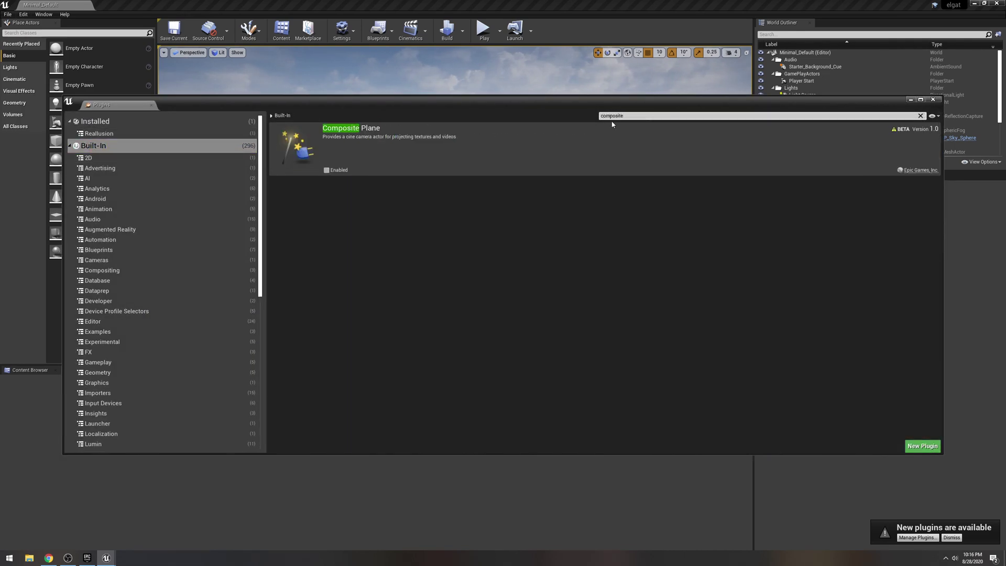
click(333, 171)
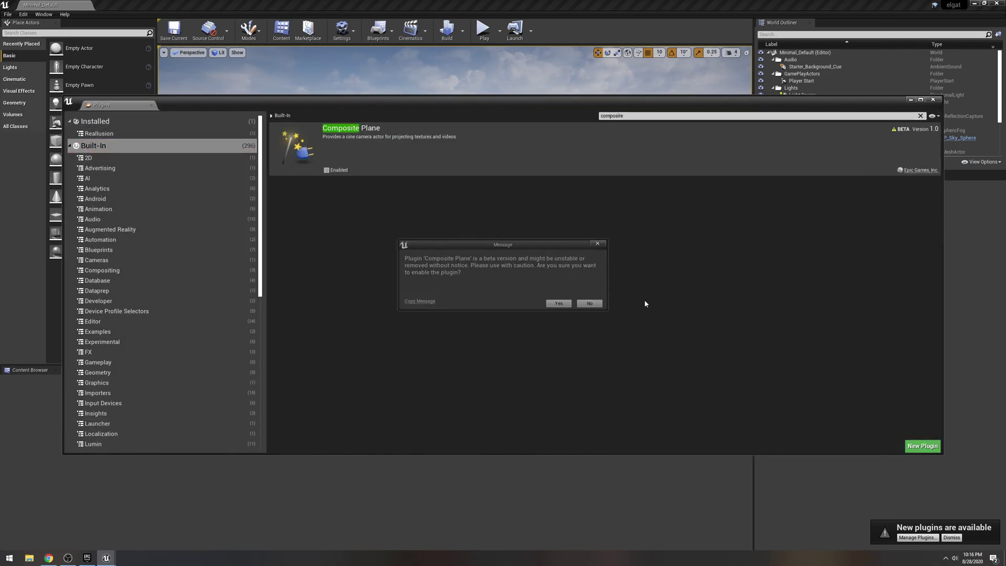
click(560, 304)
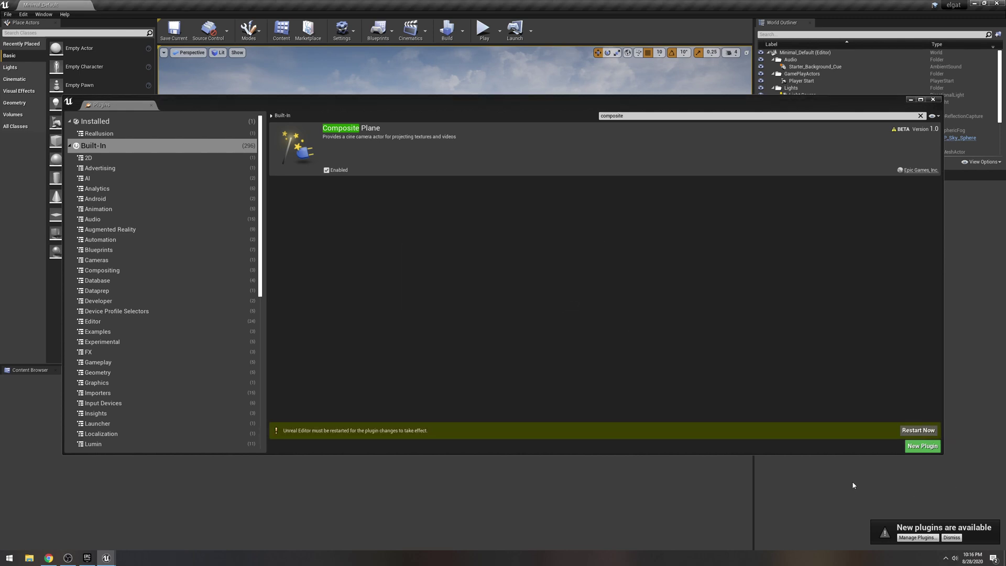
click(918, 431)
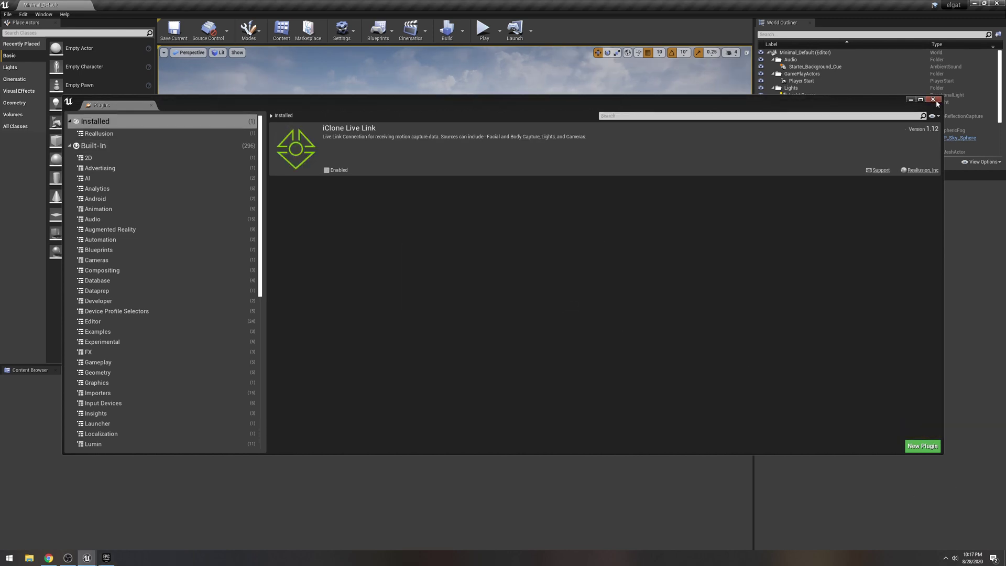
click(933, 99)
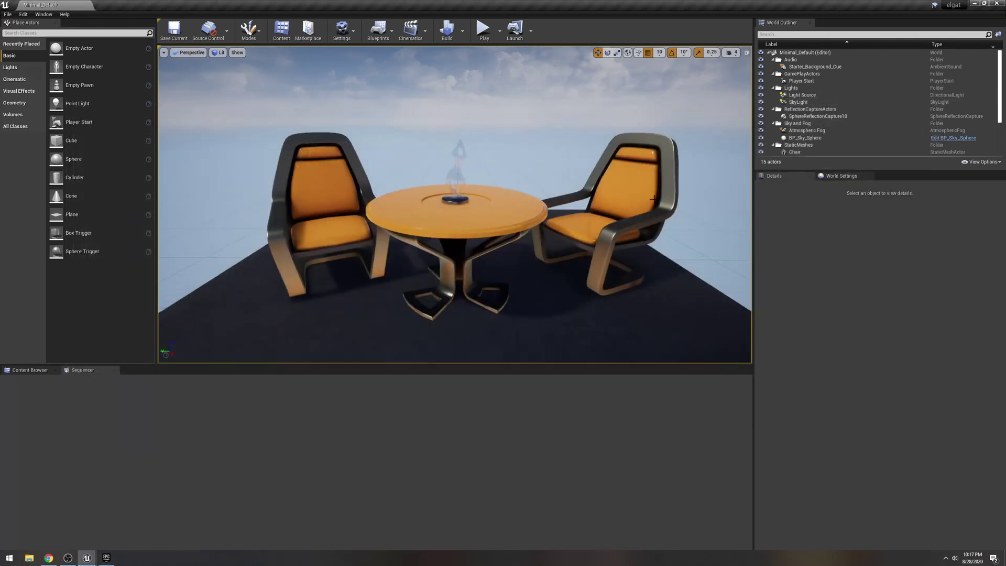
Switch to the Epic Games Launcher and add the Meadow - Environment Set from the vault to the elgat project.
click(31, 370)
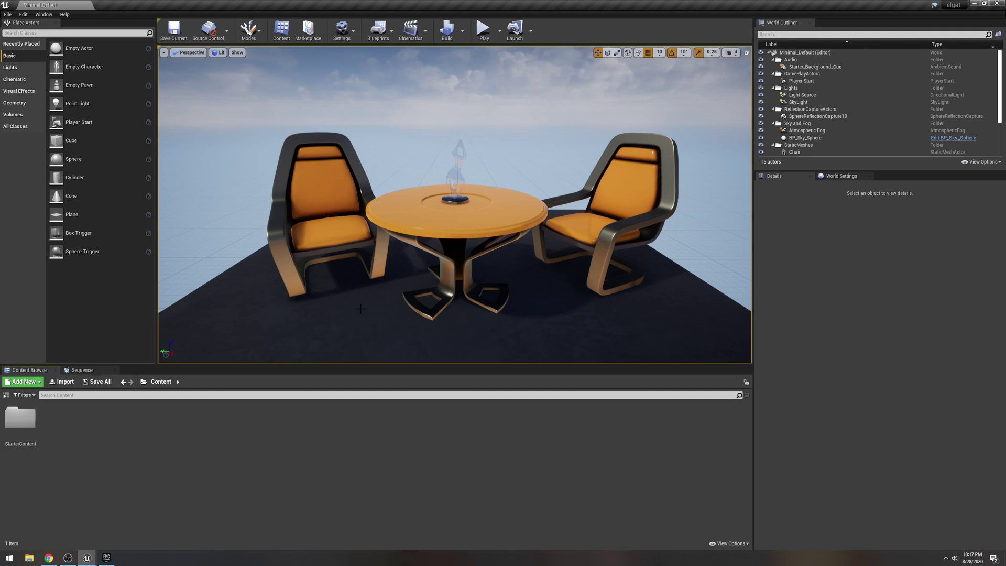
click(106, 558)
click(253, 23)
scroll(397, 371, down, 3)
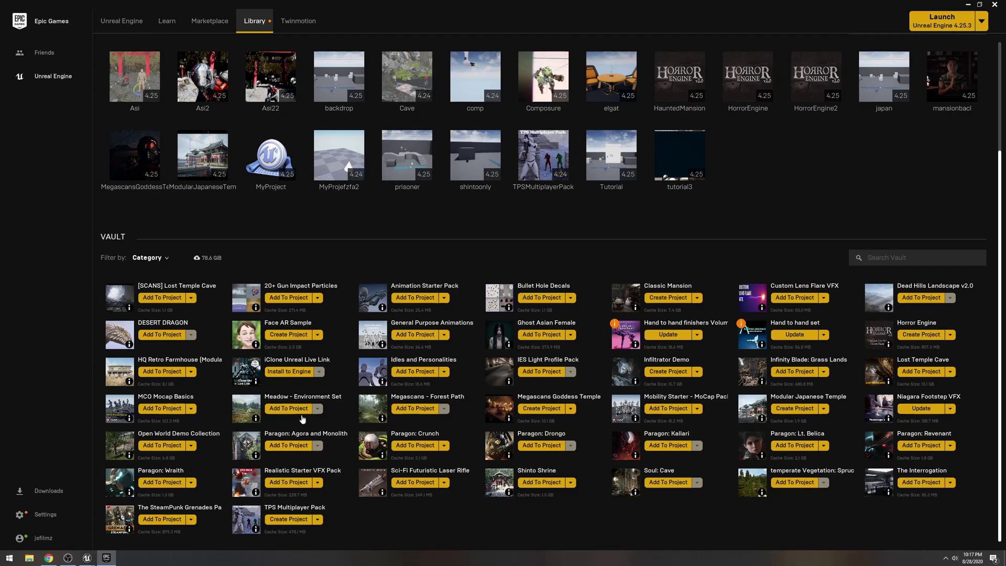
click(300, 410)
scroll(536, 316, down, 5)
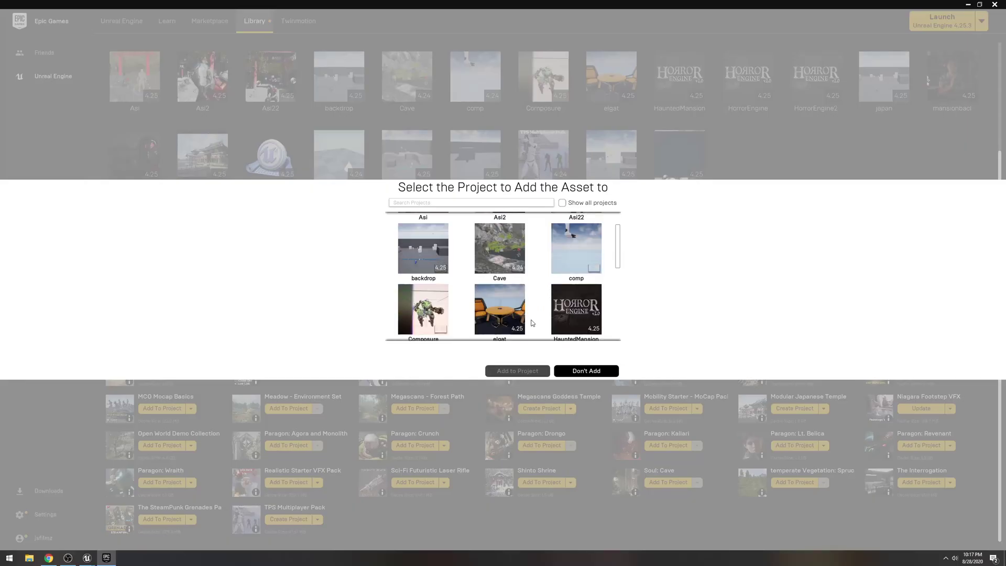
scroll(616, 271, up, 1)
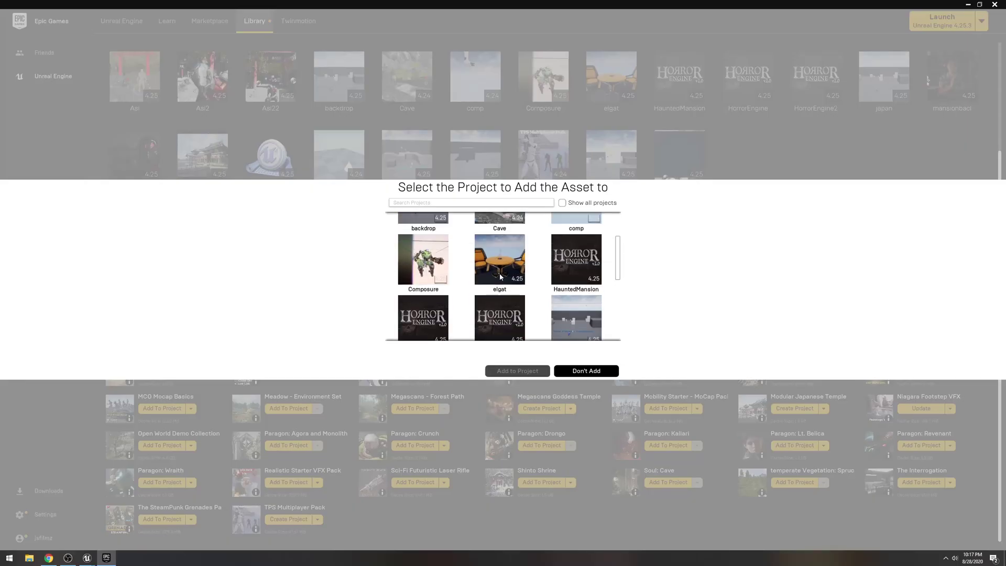
click(500, 260)
click(517, 370)
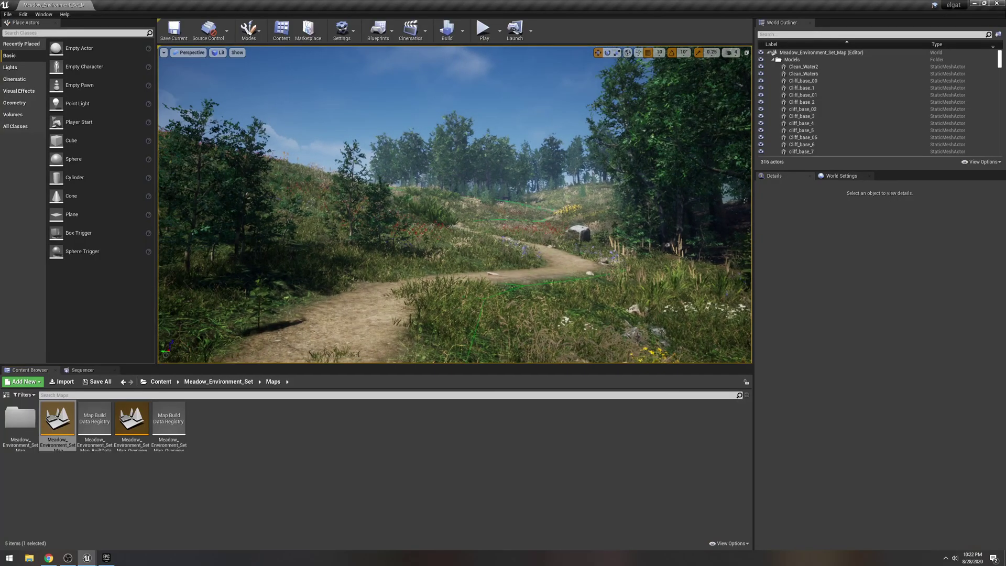
Bring up the engine scalability settings for the meadow map.
right_drag(454, 204, 504, 205)
click(410, 40)
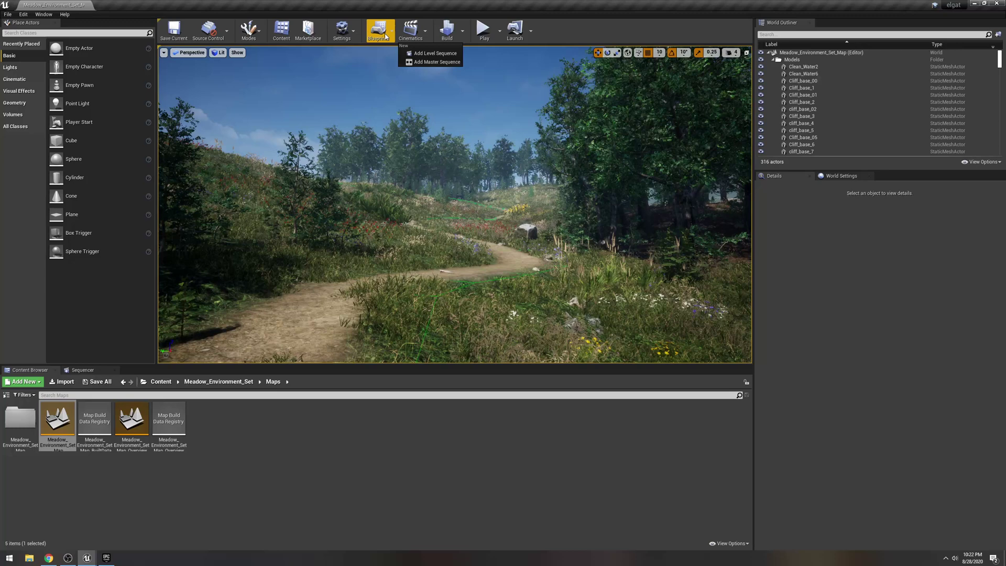
click(342, 32)
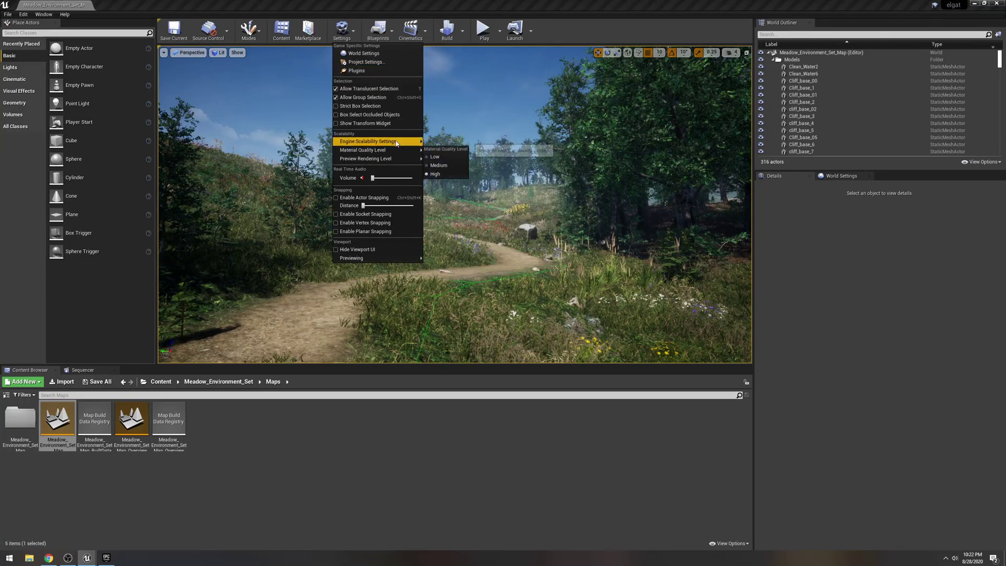
Move the cliff_overpaint_33 rock onto the dirt path and rotate it 40° about its vertical axis.
right_drag(454, 283, 56, 289)
key(w)
right_drag(314, 267, 283, 267)
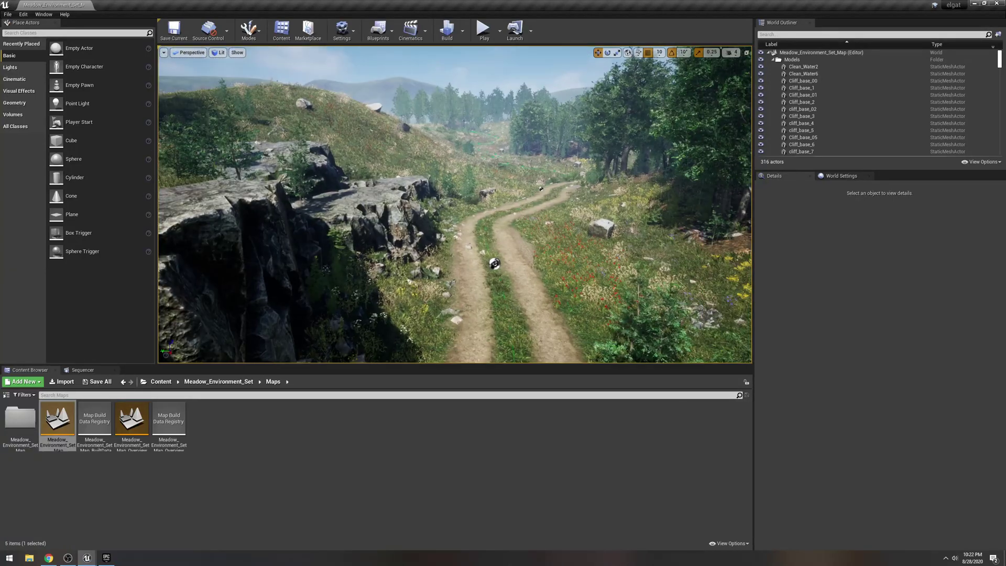
key(w)
right_drag(516, 190, 459, 201)
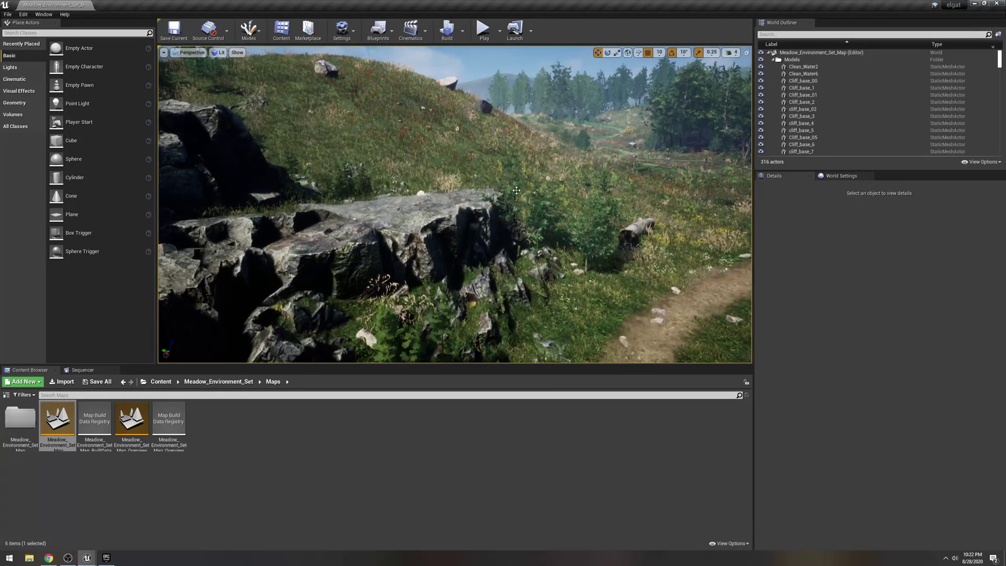
click(445, 217)
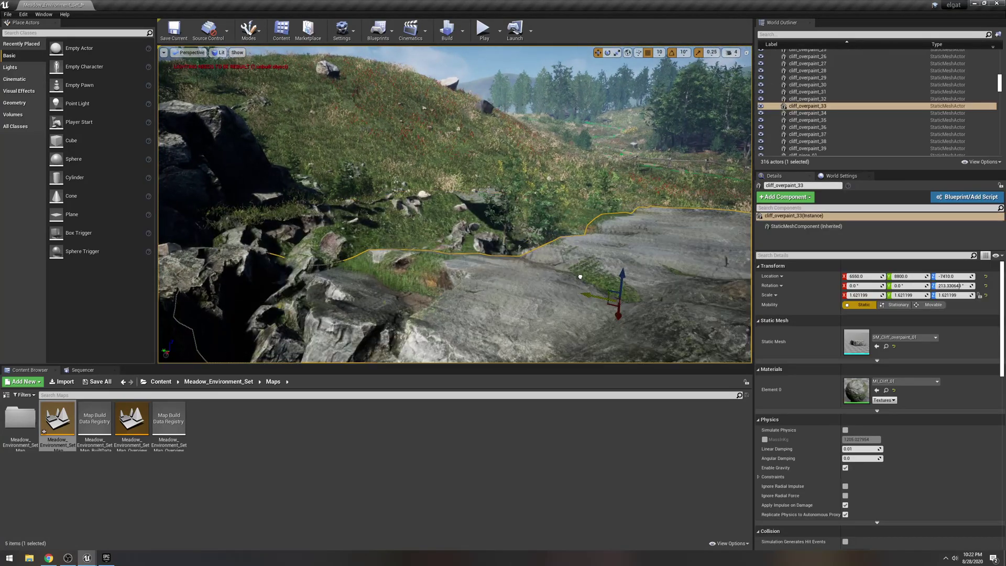
drag(580, 277, 595, 278)
key(s)
right_drag(595, 278, 603, 249)
key(e)
drag(471, 260, 578, 214)
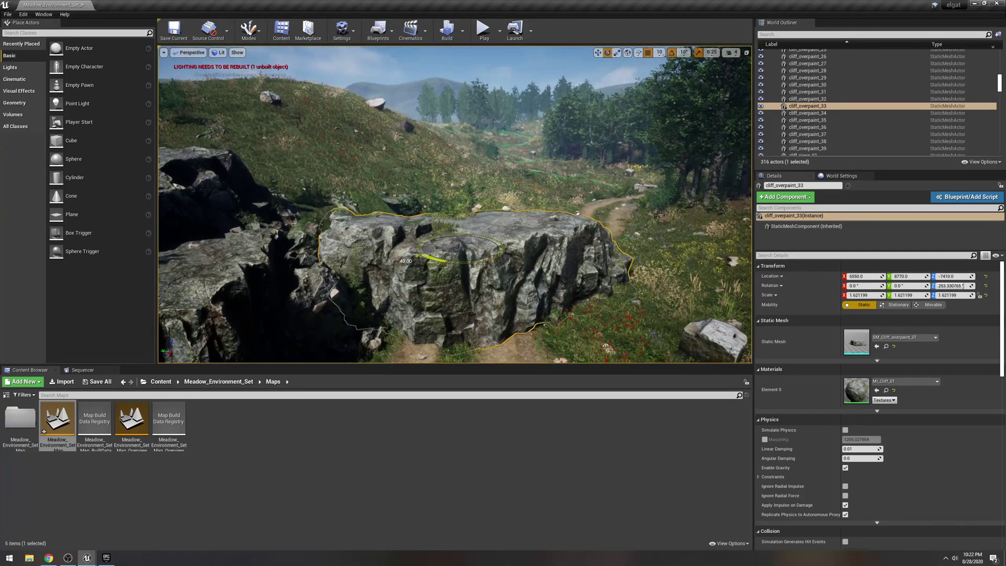
Shift the cliff rock along the Y axis to 8520.
key(w)
right_drag(440, 279, 477, 267)
key(w)
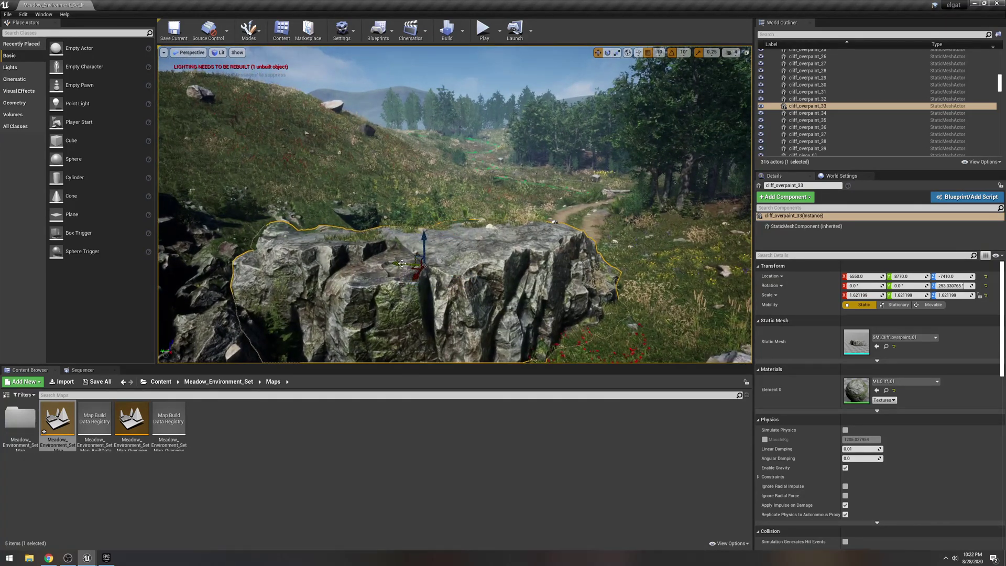
key(w)
right_drag(522, 255, 548, 216)
key(s)
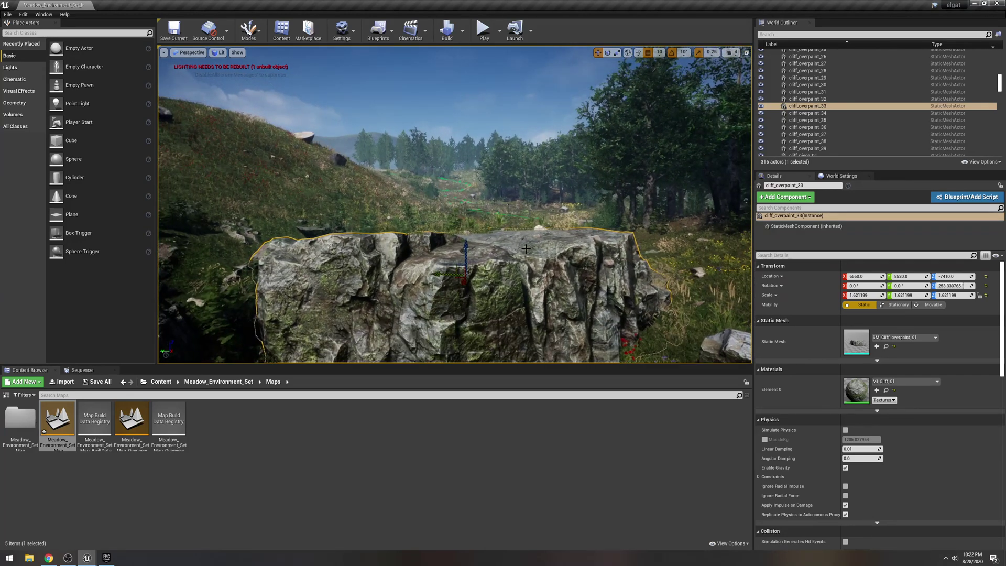
Reselect the cliff rock and return the asset browser to the root Content folder.
click(547, 215)
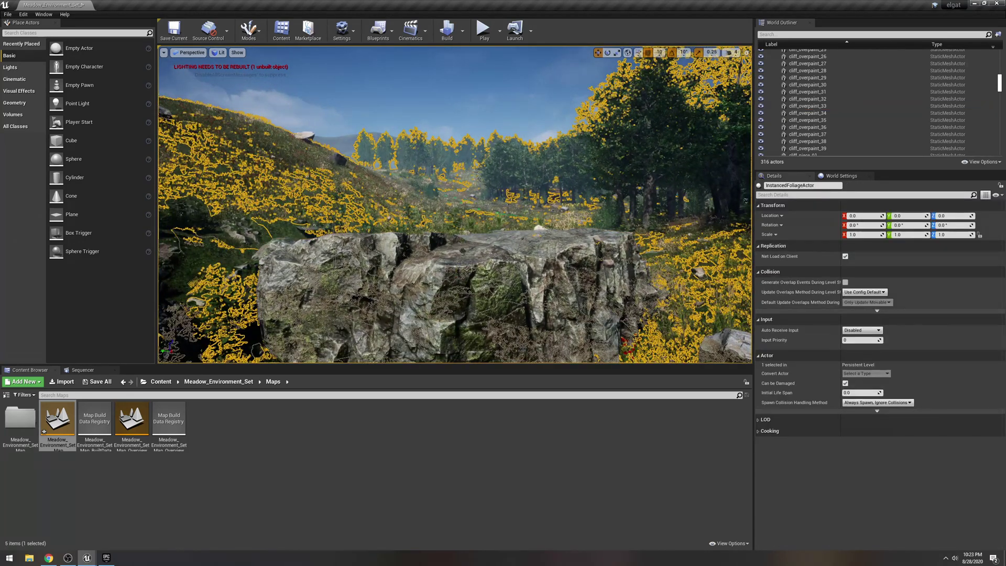
click(257, 330)
click(161, 382)
key(s)
right_drag(246, 282, 229, 320)
Place a Plane actor above the cliff rock and rotate it upright to a pitch of about -90°.
click(25, 32)
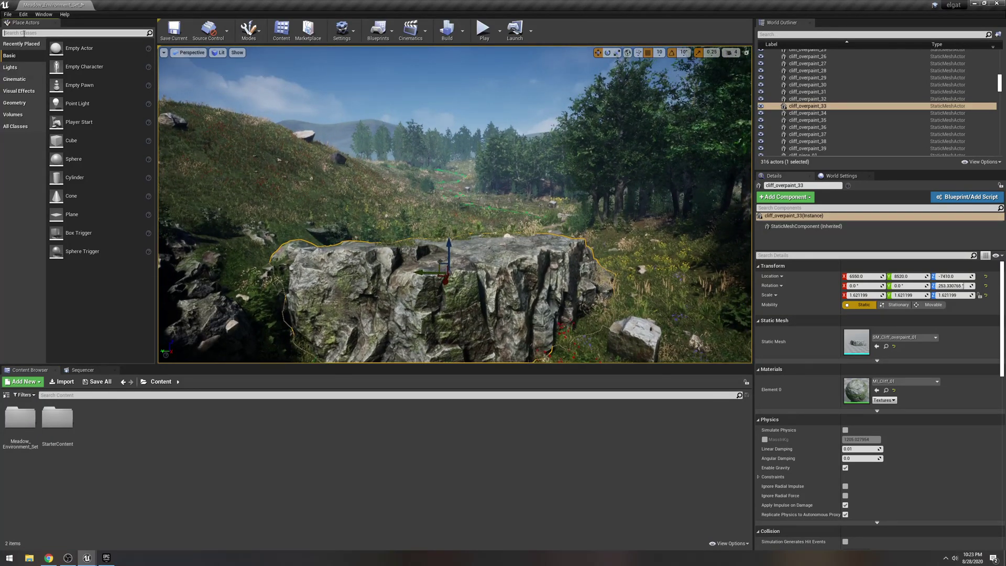
click(26, 33)
text(plane)
drag(21, 48, 484, 270)
key(e)
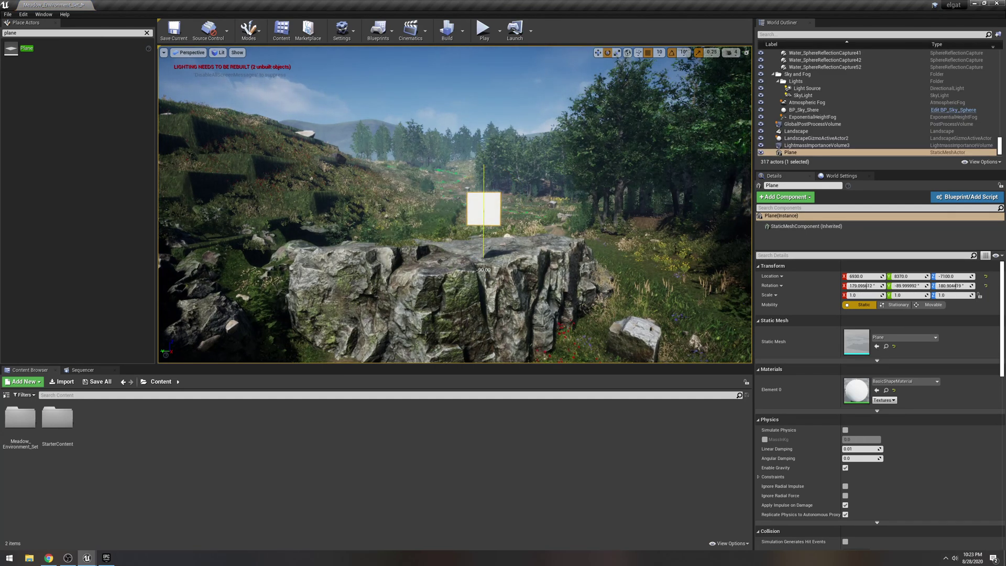
key(w)
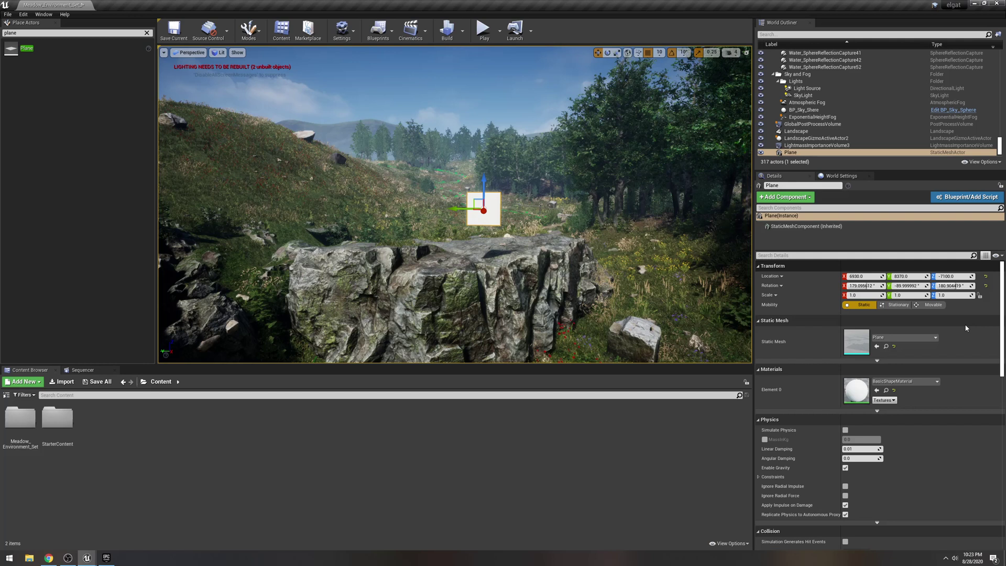
Set the plane's Y scale to 1.78 and move it to X 6830, Z -7200, near the rock's top surface.
click(902, 295)
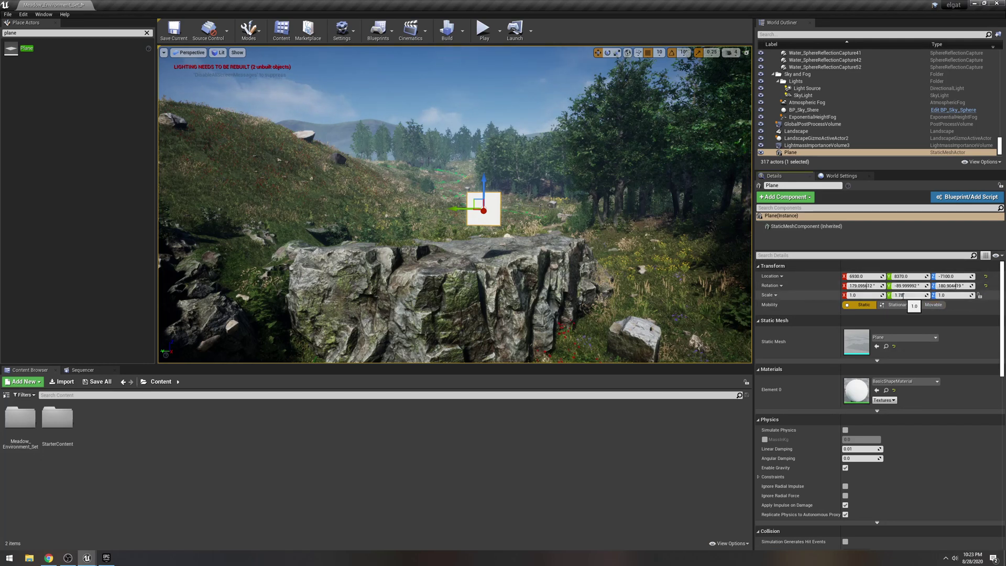
key(Return)
scroll(494, 217, up, 5)
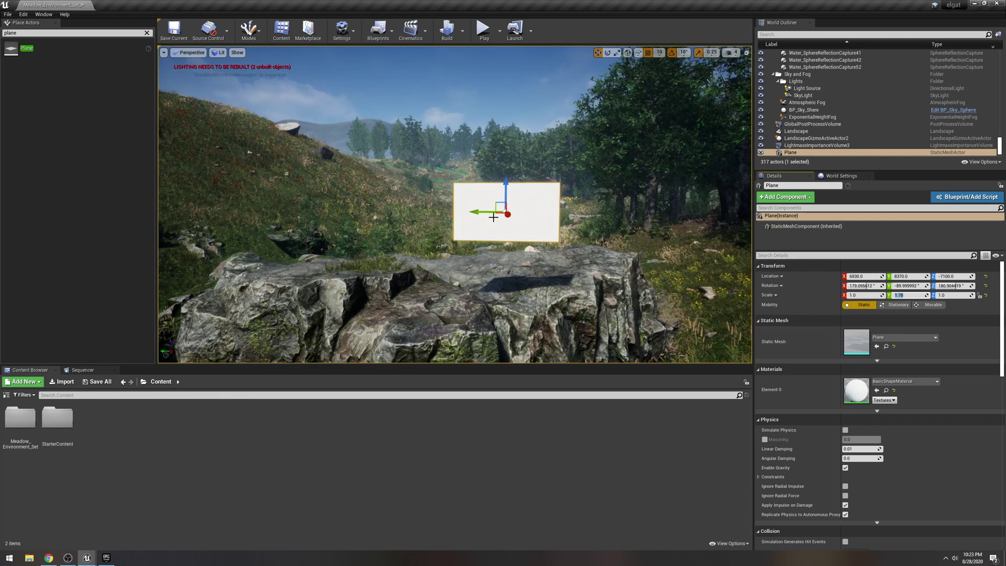
scroll(493, 217, up, 2)
mouse_move(518, 200)
right_down()
mouse_move(492, 202)
mouse_move(519, 200)
right_up()
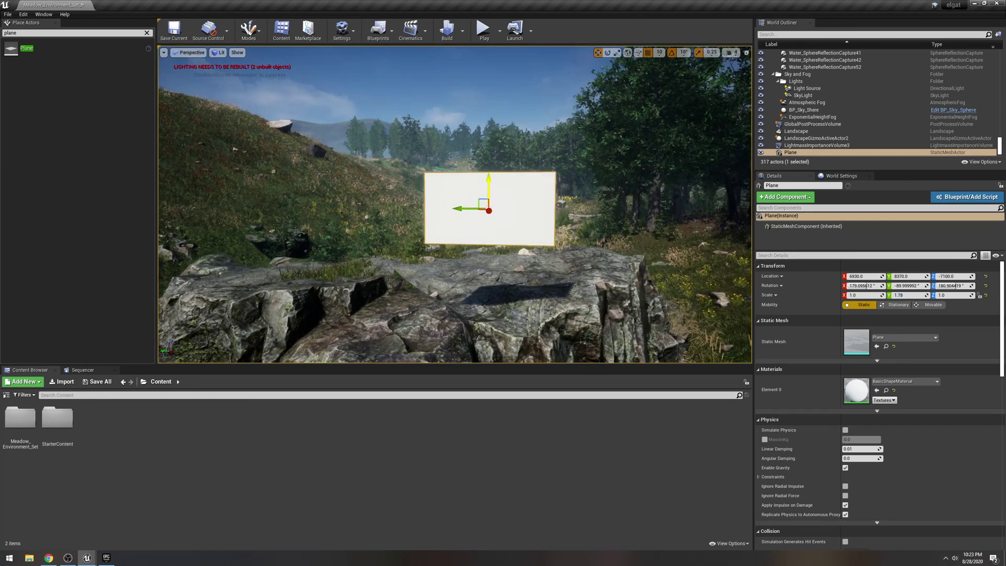
drag(489, 182, 490, 254)
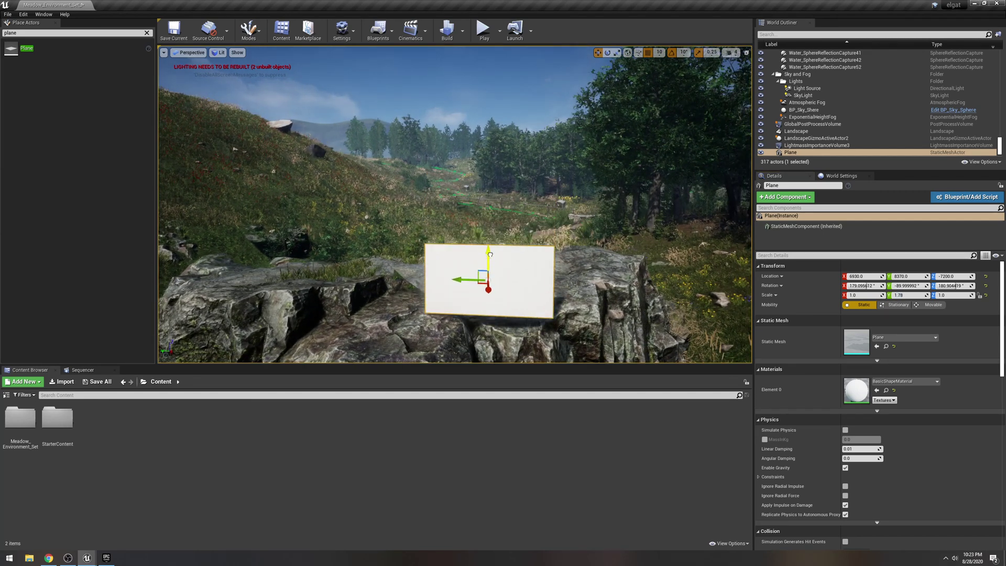
mouse_move(488, 288)
mouse_down()
mouse_move(490, 313)
mouse_move(484, 200)
mouse_move(490, 304)
mouse_move(488, 246)
mouse_move(487, 269)
mouse_up()
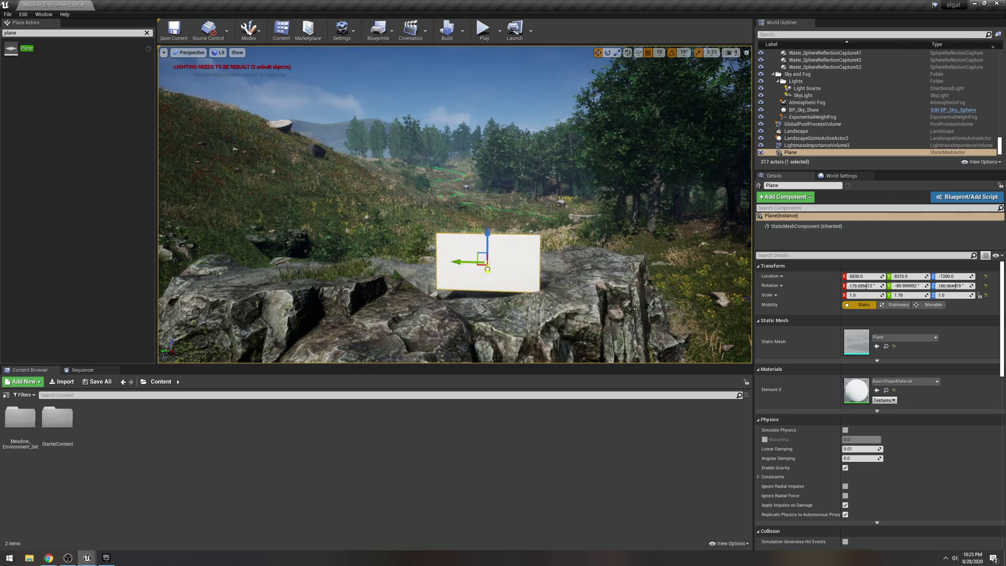
Reposition the plane on the rock's top at about X 7040, Y 8490, Z -7210.
key(s)
right_drag(495, 271, 464, 238)
key(w)
key(w)
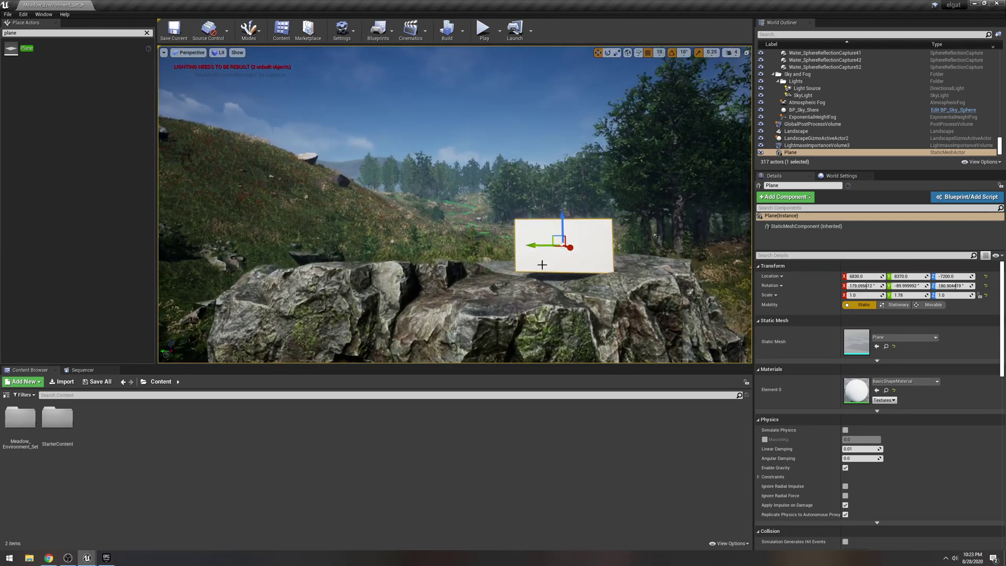
drag(575, 249, 607, 288)
drag(569, 254, 472, 253)
key(s)
right_drag(504, 254, 515, 254)
mouse_move(469, 250)
mouse_down()
mouse_move(487, 254)
mouse_move(472, 251)
mouse_move(487, 255)
mouse_move(486, 233)
mouse_move(477, 254)
mouse_move(474, 245)
mouse_up()
Rotate the plane about its vertical axis to face the view squarely.
key(e)
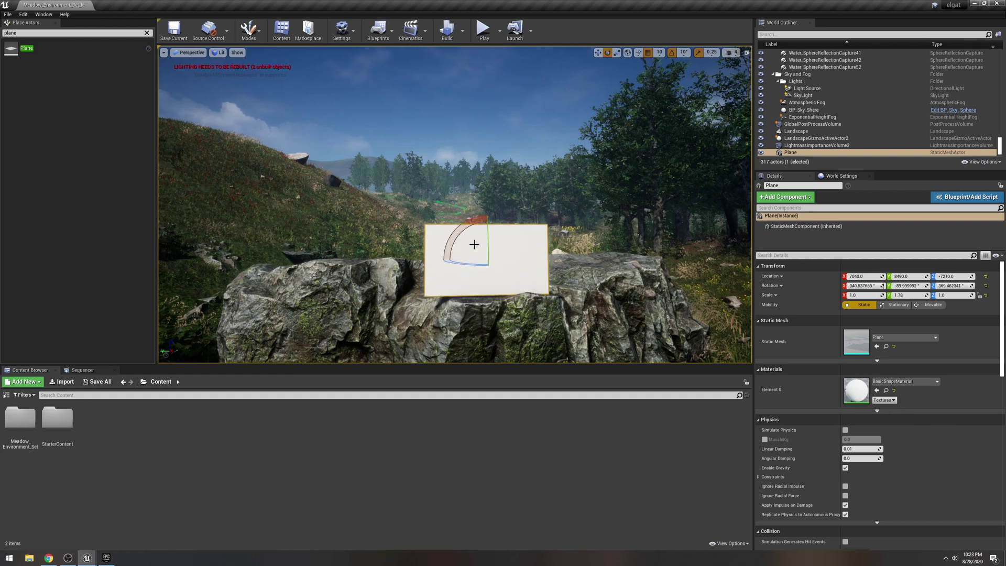
right_drag(475, 245, 537, 245)
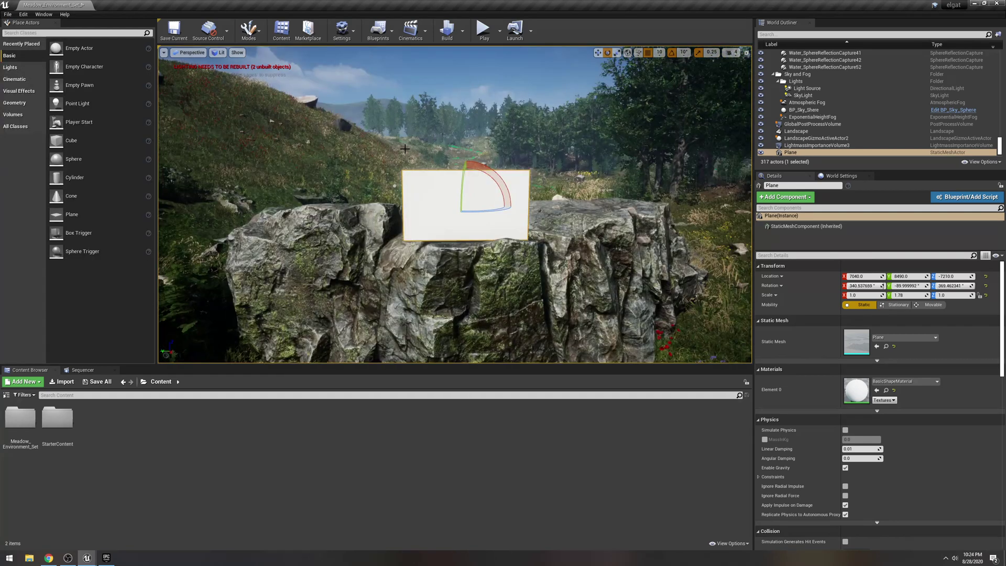
click(420, 147)
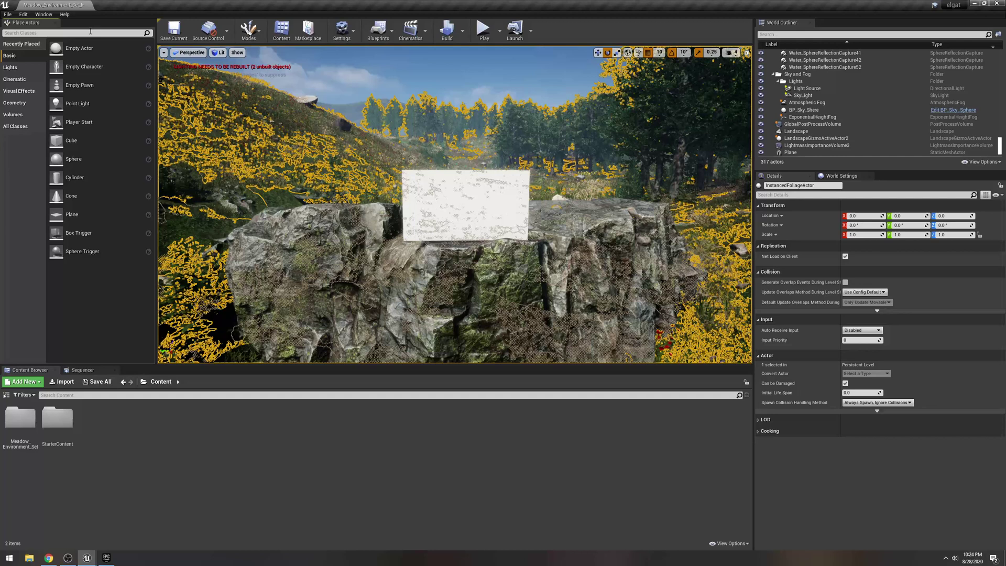
Find the BP_CineCameraProj actor, place it near the rock, and rotate it to a Z rotation of about -190° toward the plane.
text(cam)
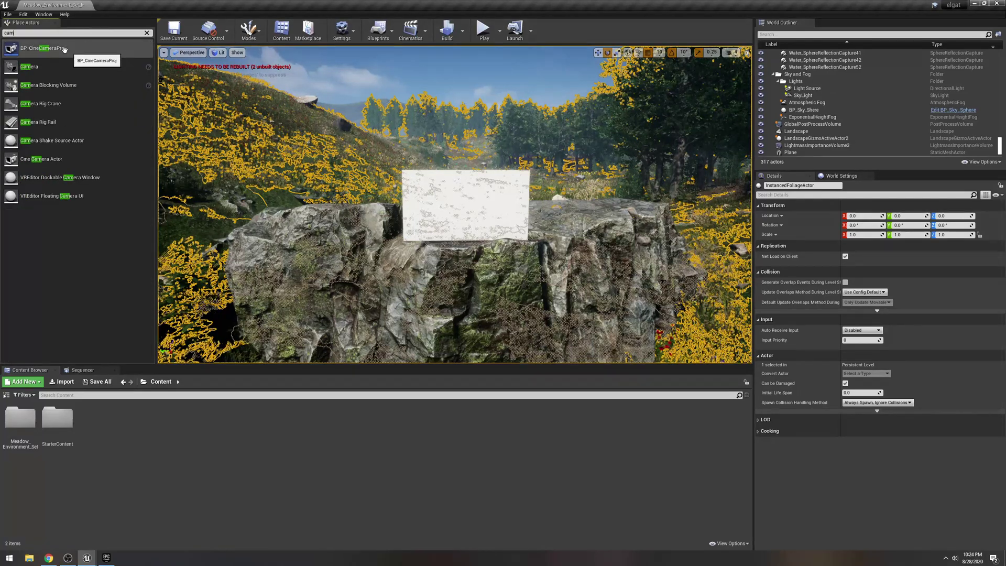
drag(58, 48, 473, 264)
key(e)
right_drag(473, 264, 476, 267)
key(f)
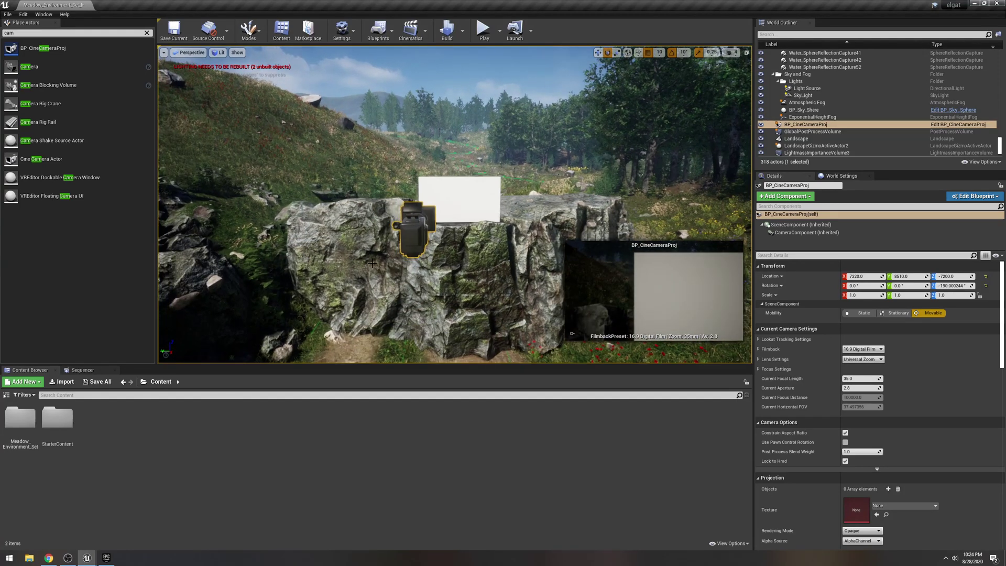
Move the projection camera in front of the plane at X 7390, Y 8440, Z -7210, and set its Z rotation to about 173°.
key(w)
drag(375, 220, 476, 252)
key(e)
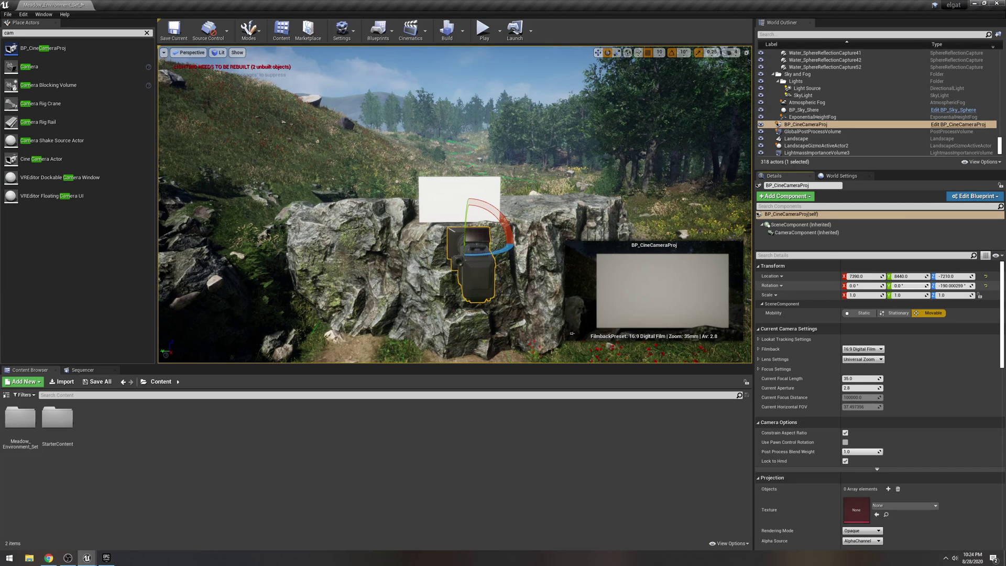
drag(909, 286, 957, 285)
key(ctrl+z)
key(ctrl+z)
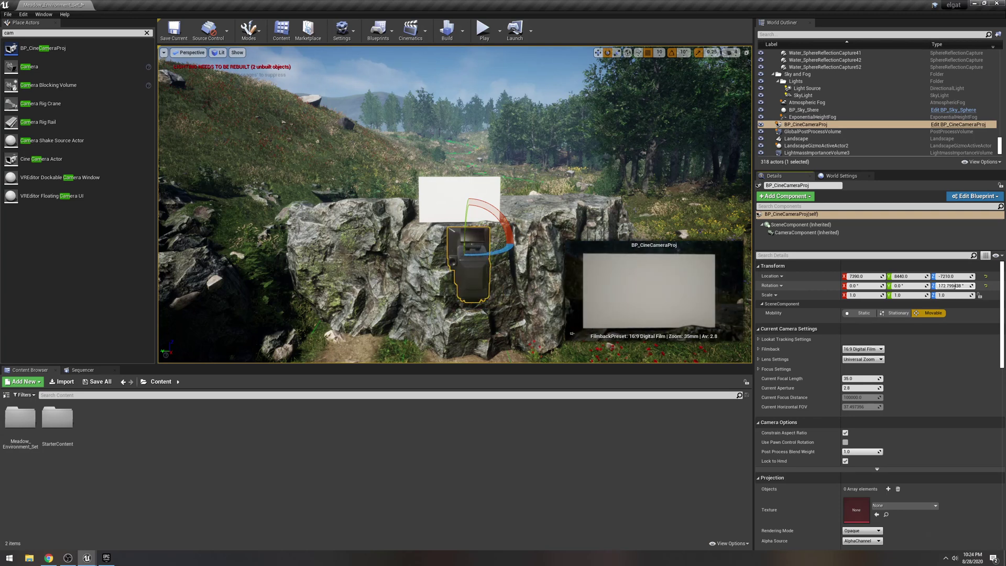
Pilot BP_CineCameraProj in the viewport and set its filmback to Full Frame DSLR.
right_drag(493, 210, 493, 236)
click(192, 52)
click(216, 144)
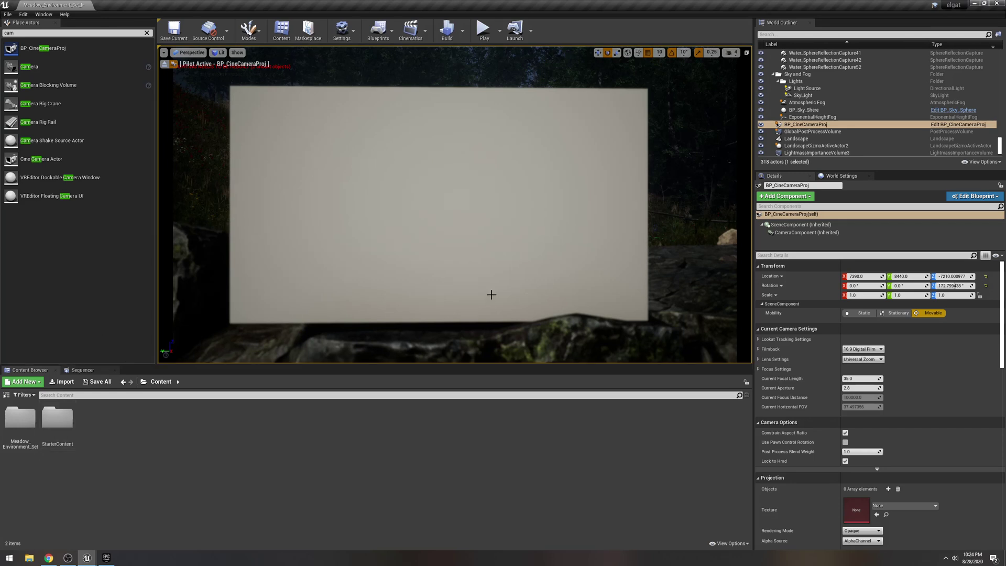
click(873, 349)
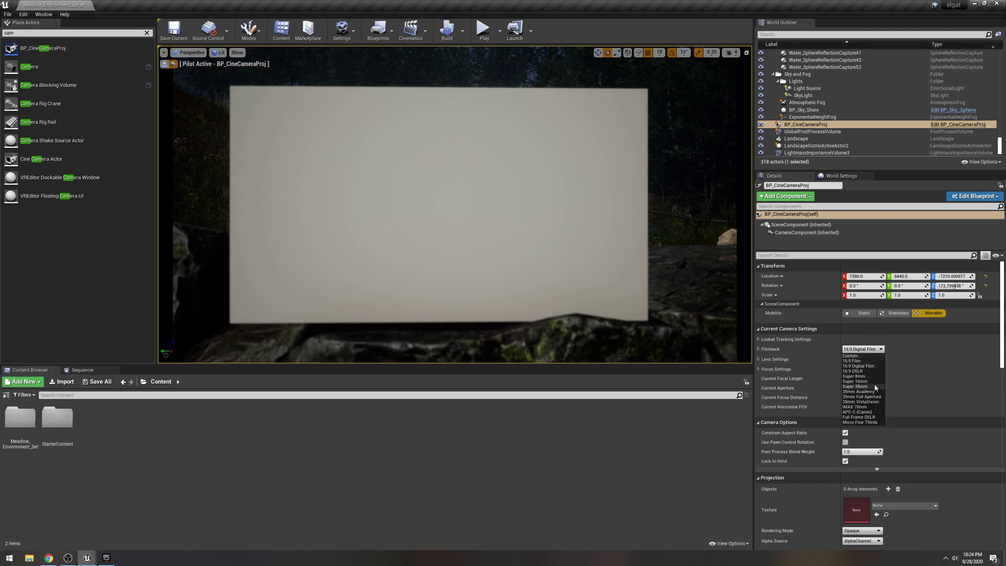
click(865, 396)
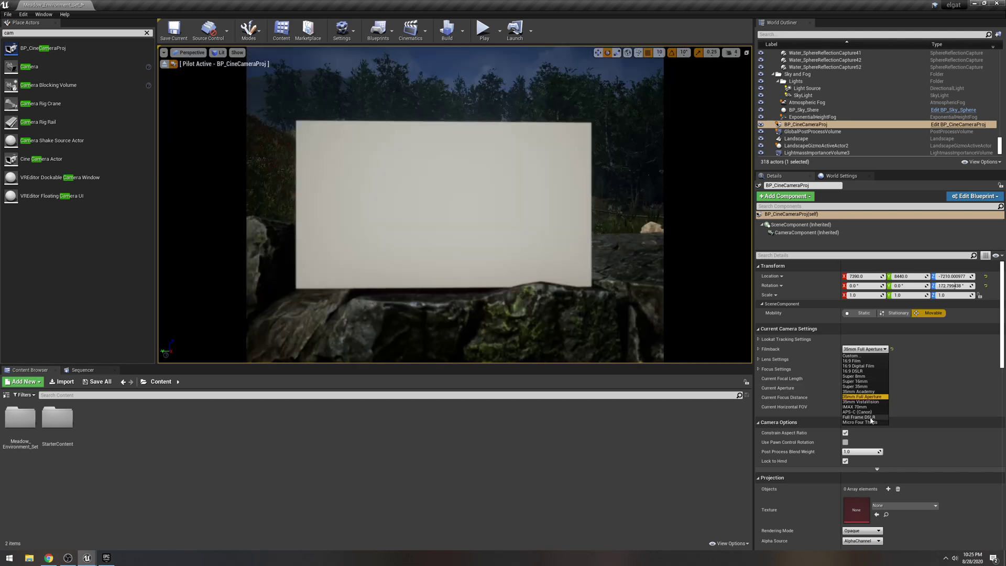
click(860, 417)
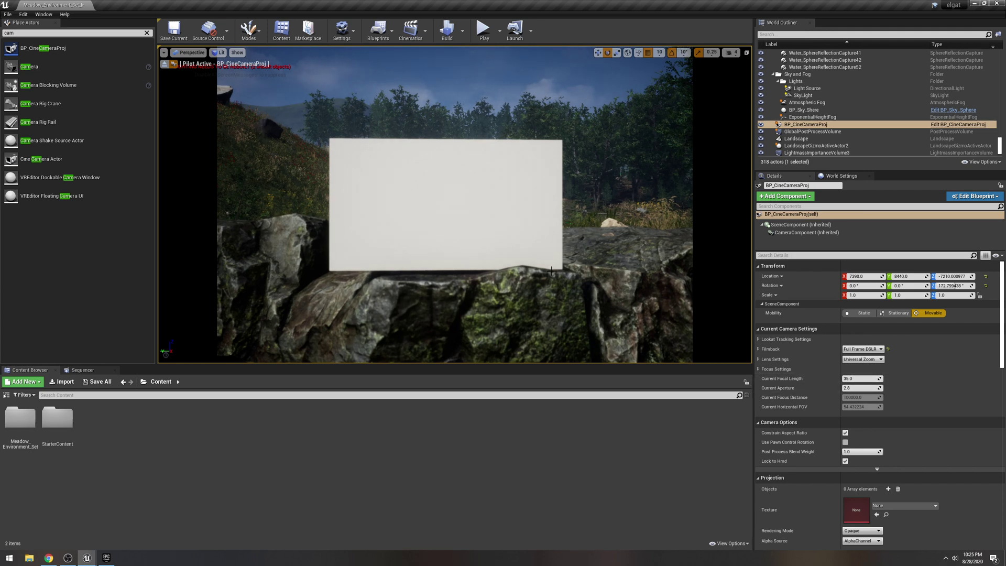
scroll(801, 301, down, 5)
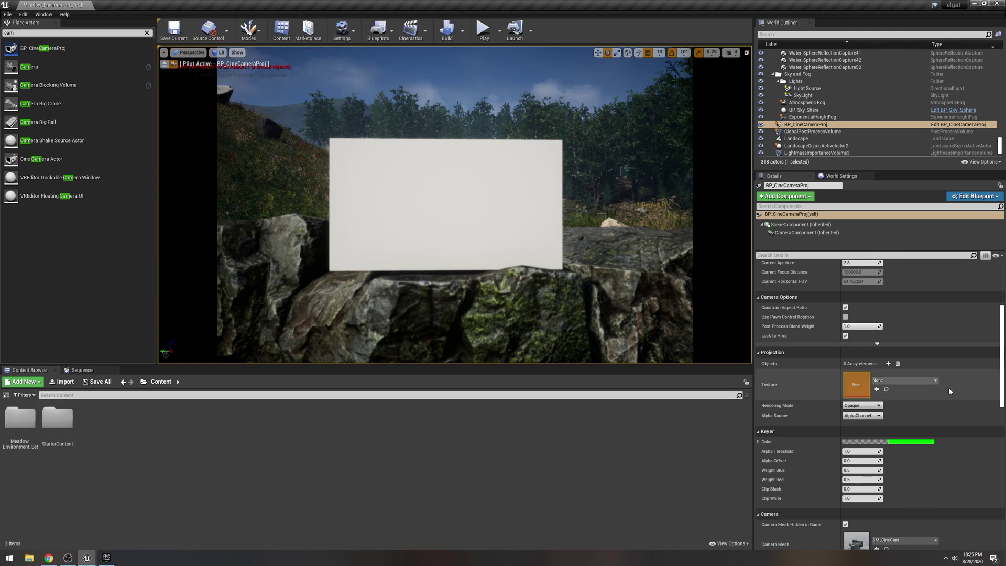
Create a Media Player asset in the Content folder with a linked video output MediaTexture.
right_click(113, 422)
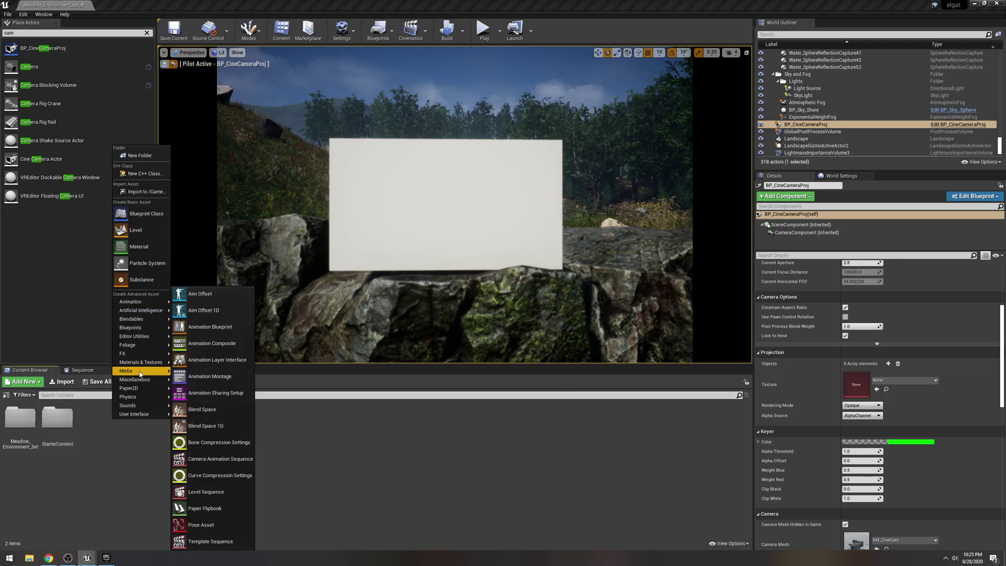
mouse_move(139, 372)
click(209, 415)
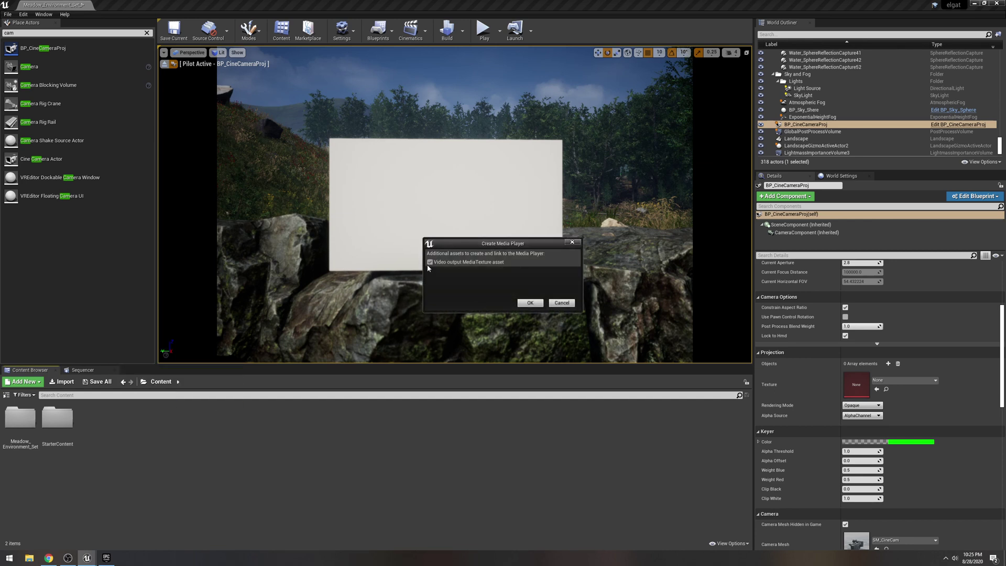
click(528, 304)
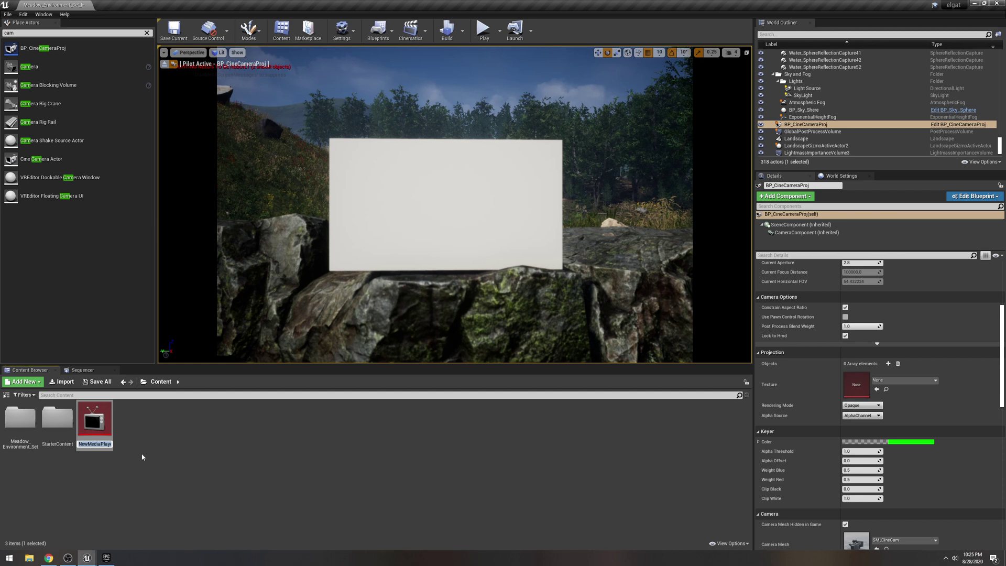
Open NewMediaPlayer and play the video feed from the Cam Link 4K capture device.
double_click(91, 420)
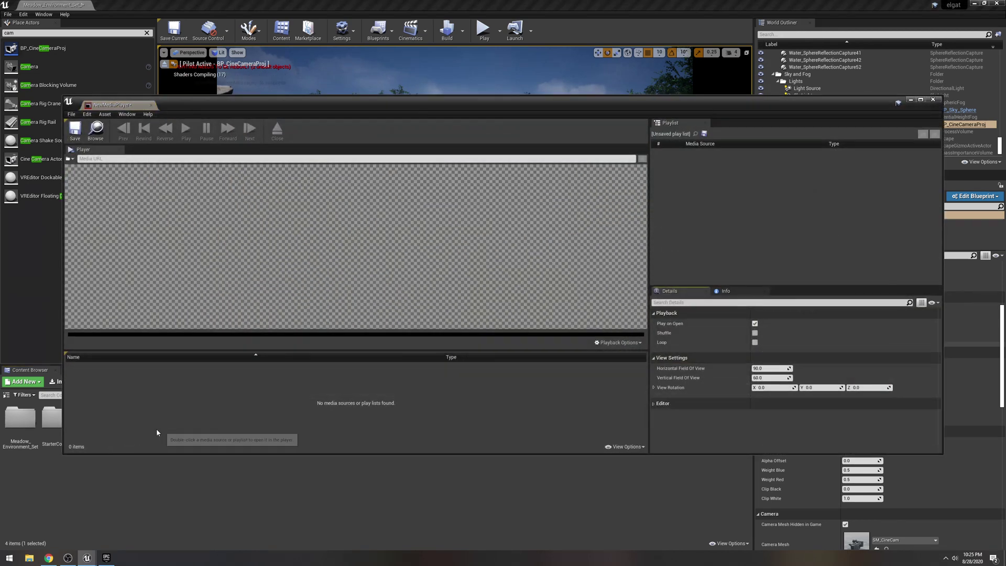
click(933, 99)
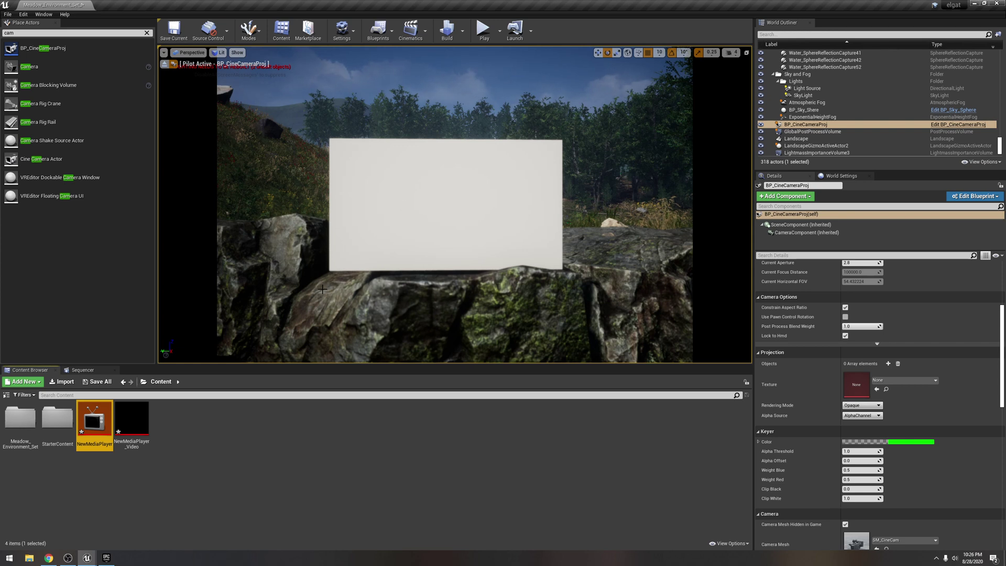
double_click(103, 422)
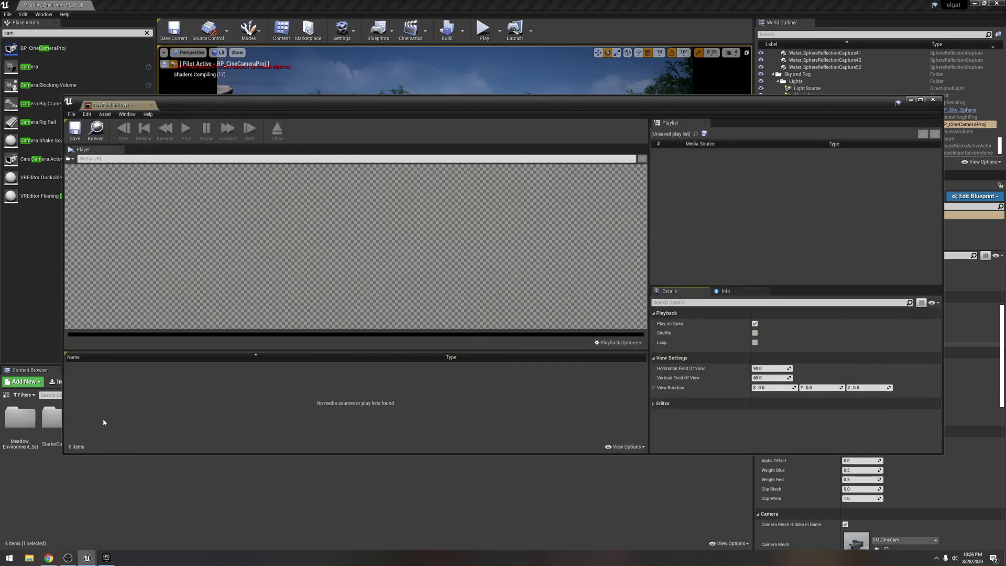
click(72, 159)
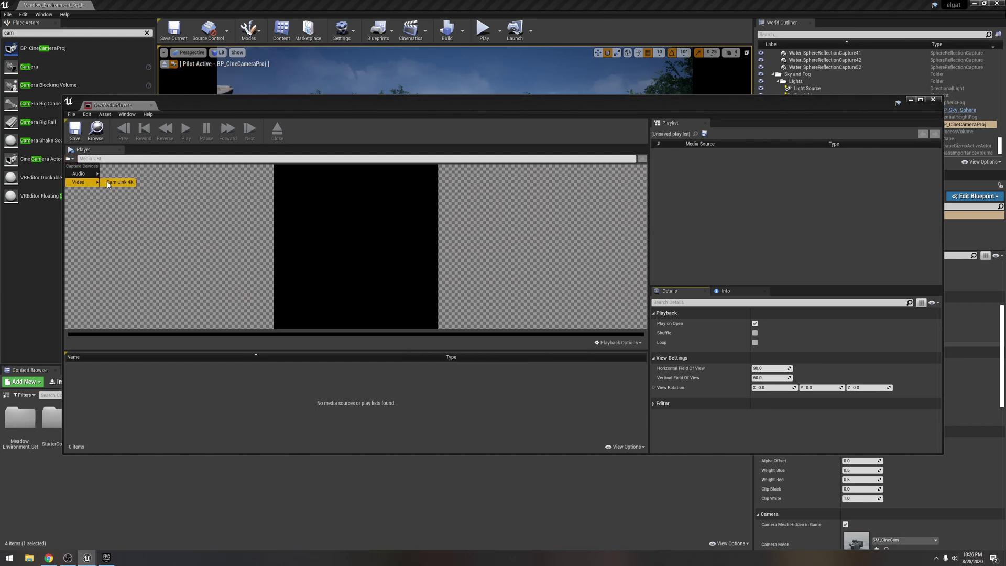
click(108, 183)
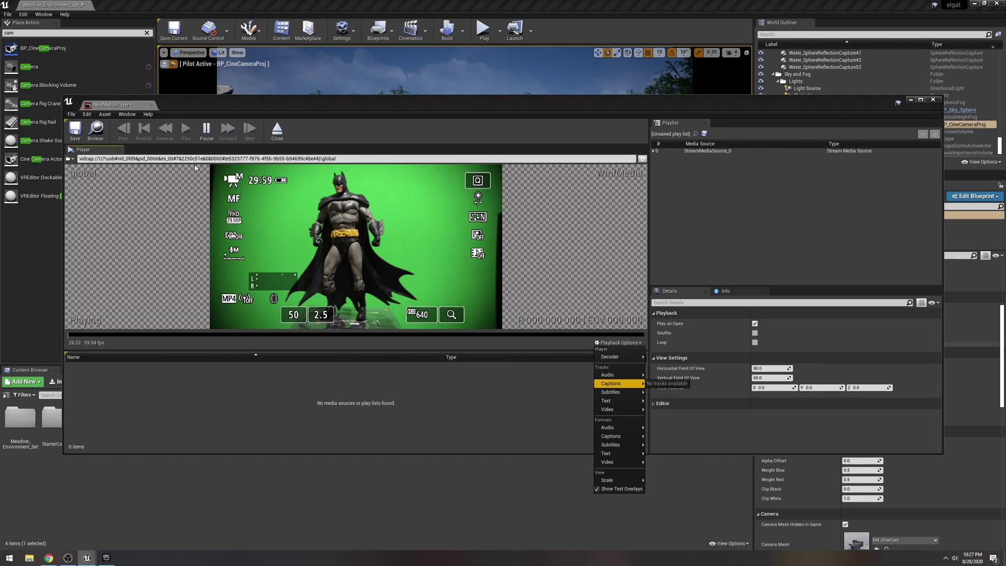
Select the capture device's full media URL, save the media player, and put its editor window away.
click(361, 159)
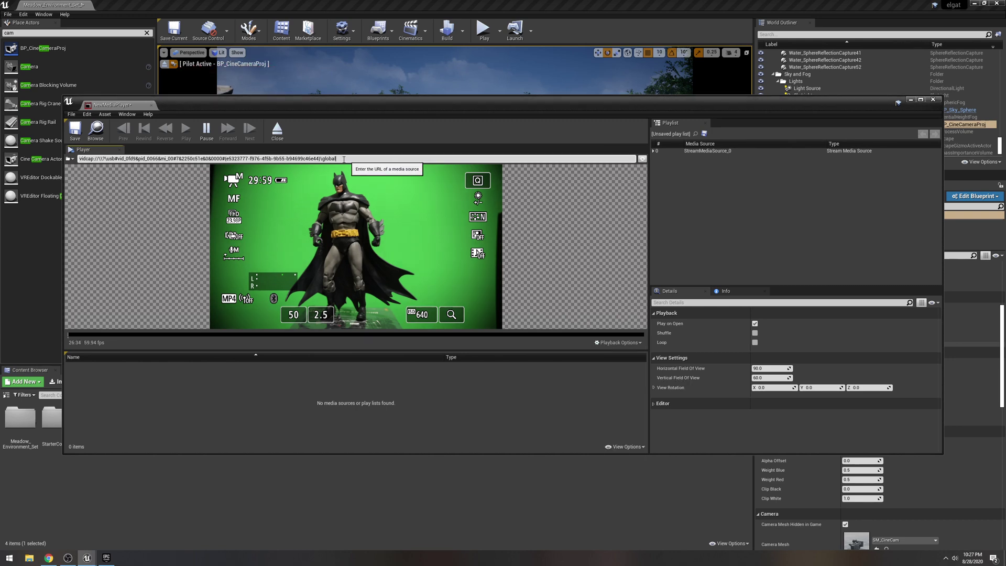
drag(361, 158, 78, 159)
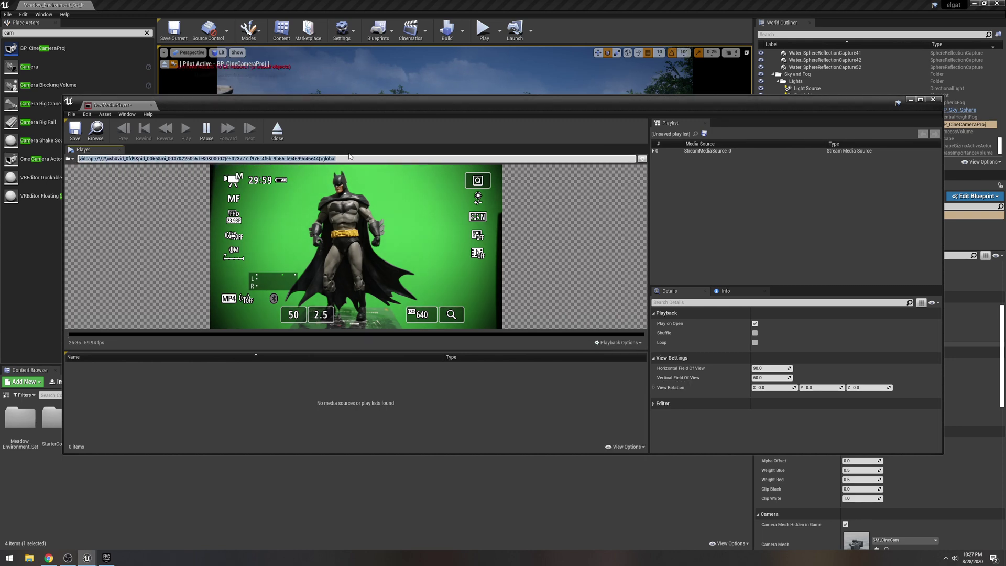
click(74, 133)
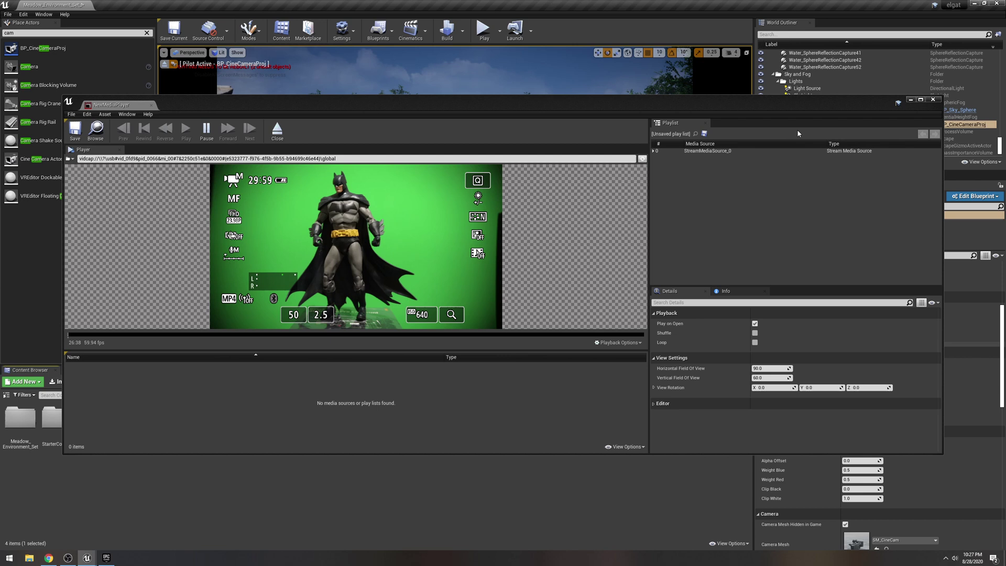
click(912, 101)
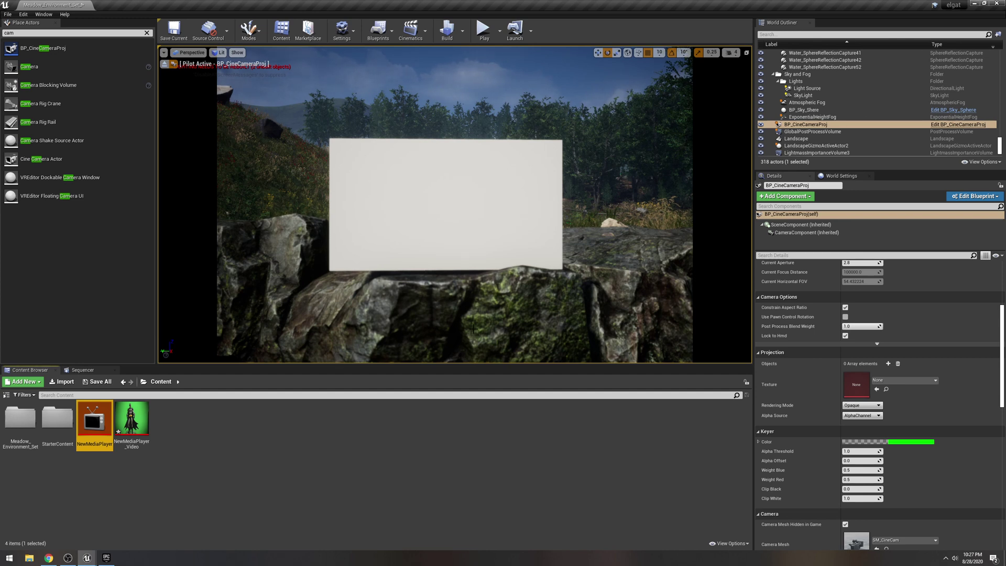
Add one element to the camera's projection objects and assign the Plane actor to it.
click(887, 363)
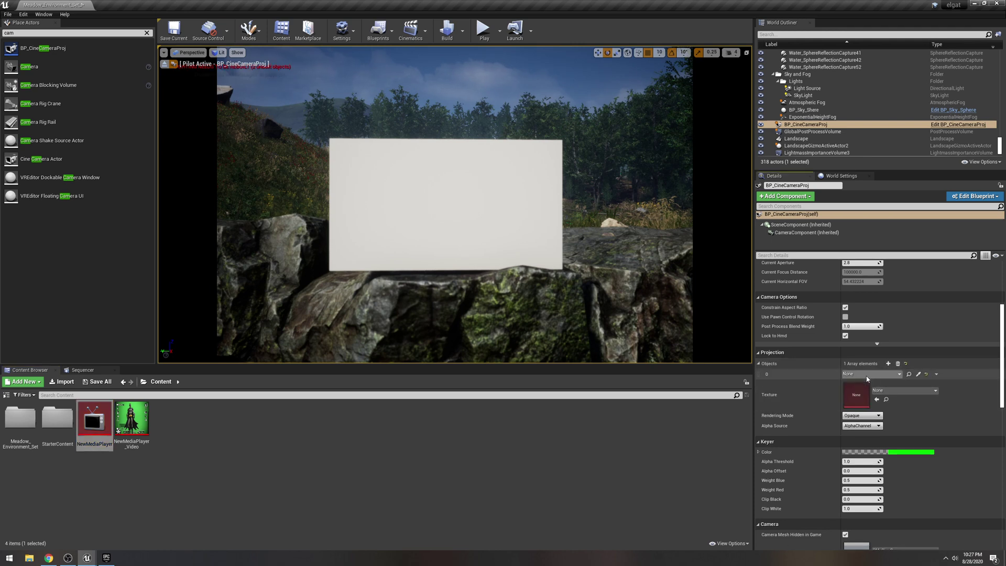
click(873, 374)
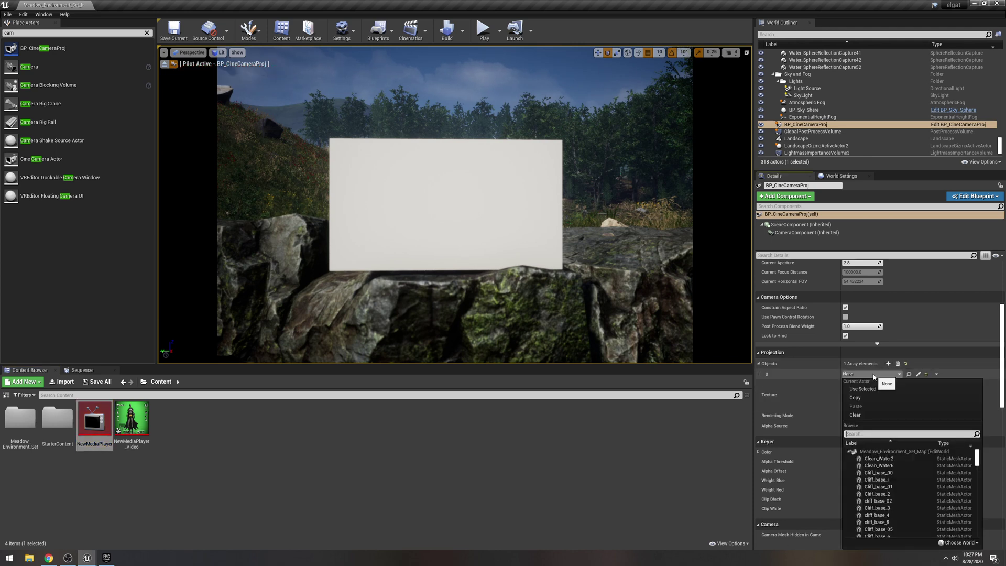
text(plane)
click(871, 459)
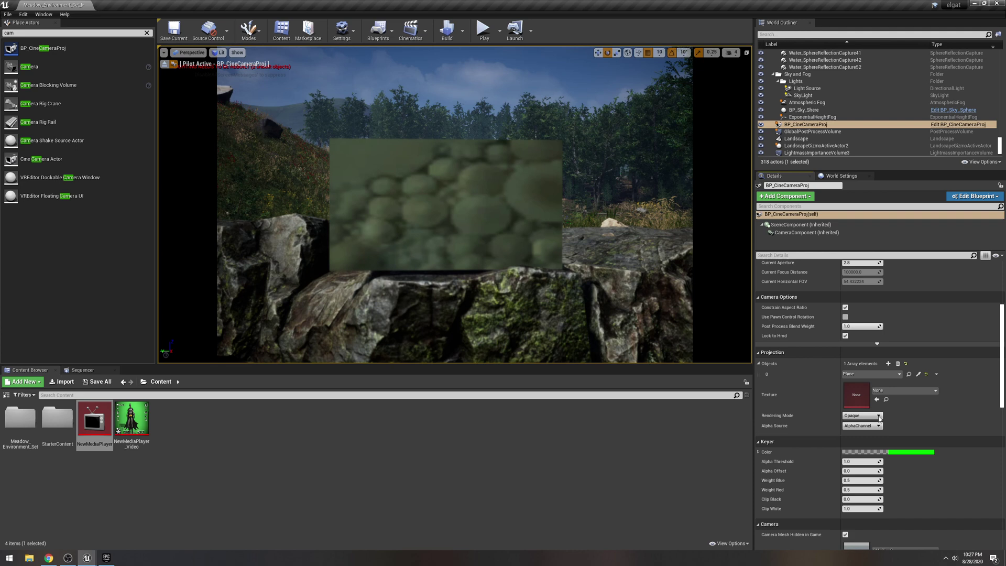
Set the projection's rendering mode to Masked, its alpha source to Keyer, and its texture to NewMediaPlayer_Video.
click(862, 415)
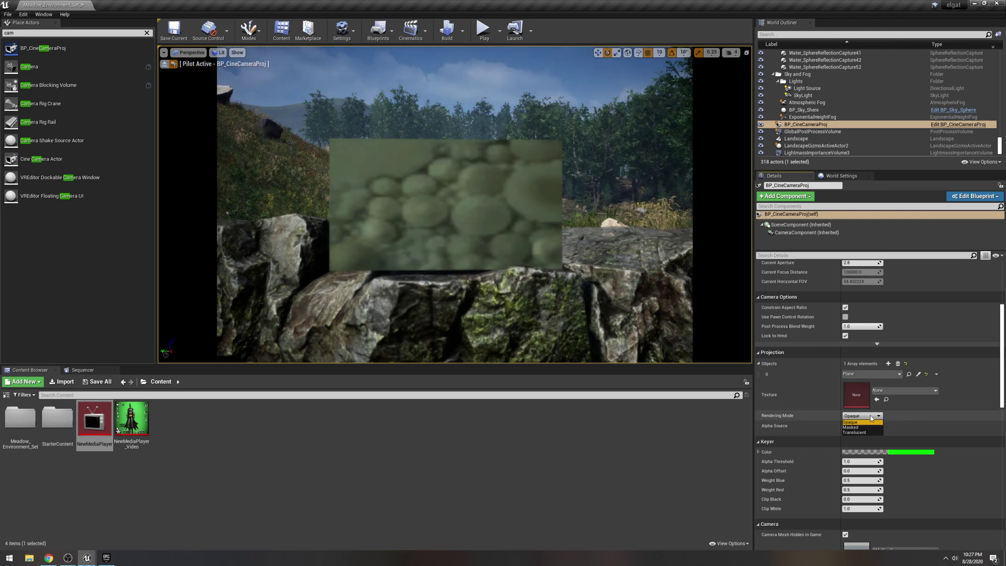
click(851, 427)
click(862, 426)
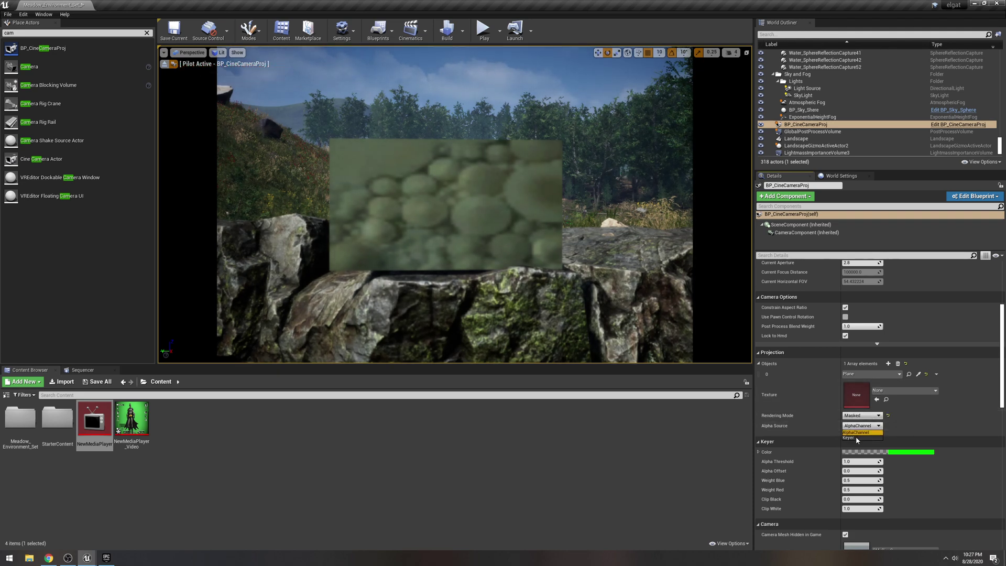
click(857, 436)
click(912, 391)
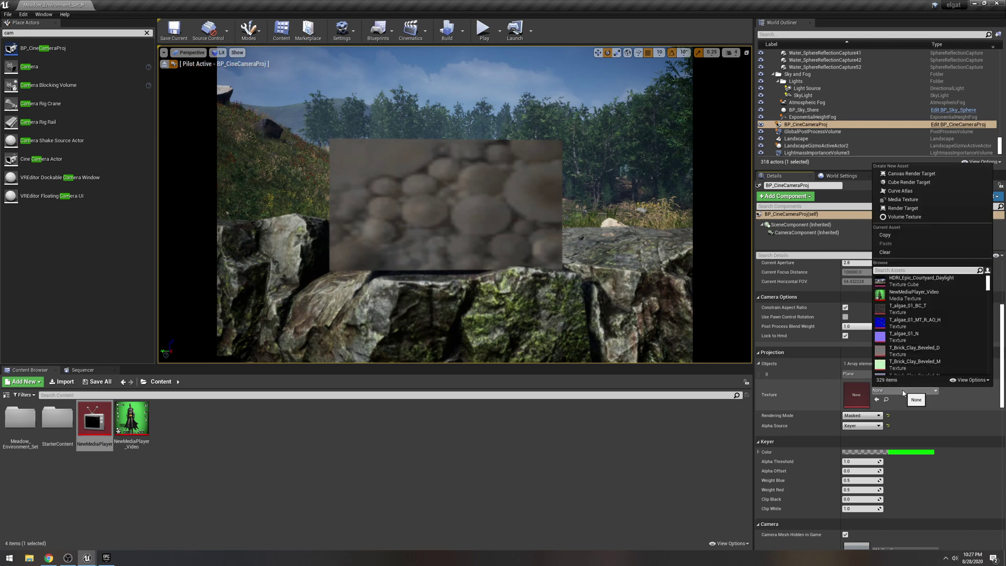
click(922, 295)
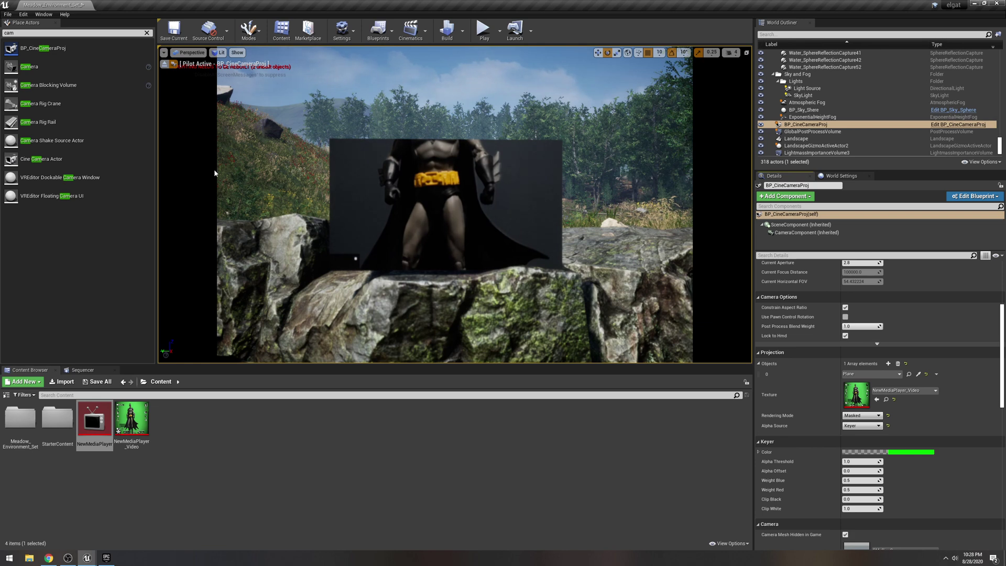
Switch to the cinematic viewport and reposition the plane above the rock at about X 7210, Y 8470, Z -7200.
click(192, 52)
click(193, 168)
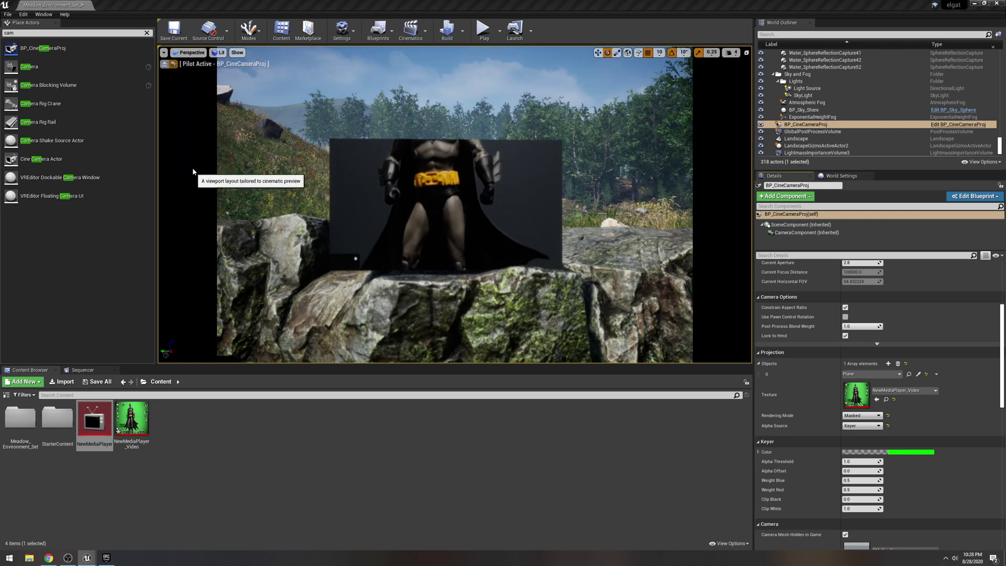
right_drag(418, 223, 431, 176)
key(e)
key(w)
click(431, 175)
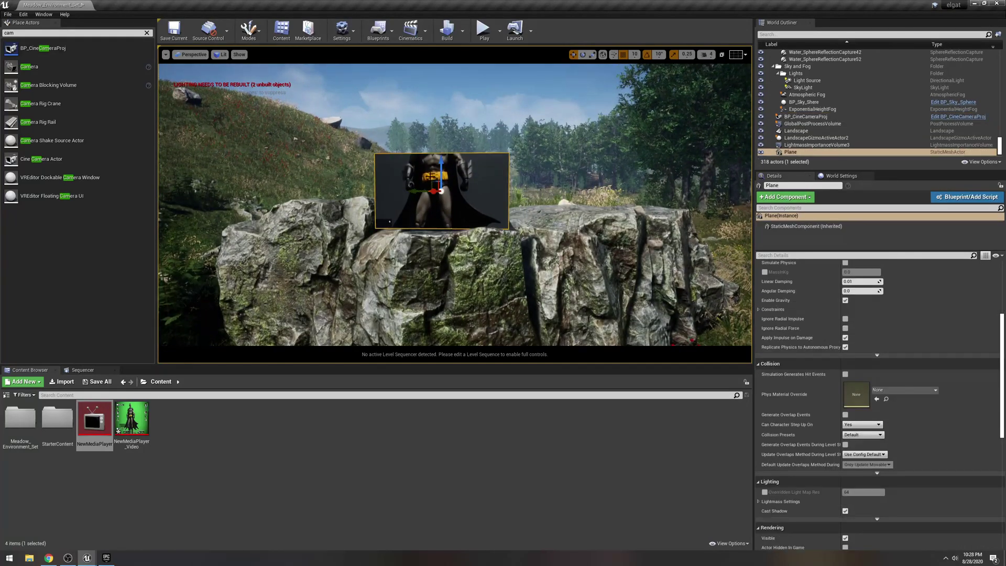
drag(443, 145, 443, 121)
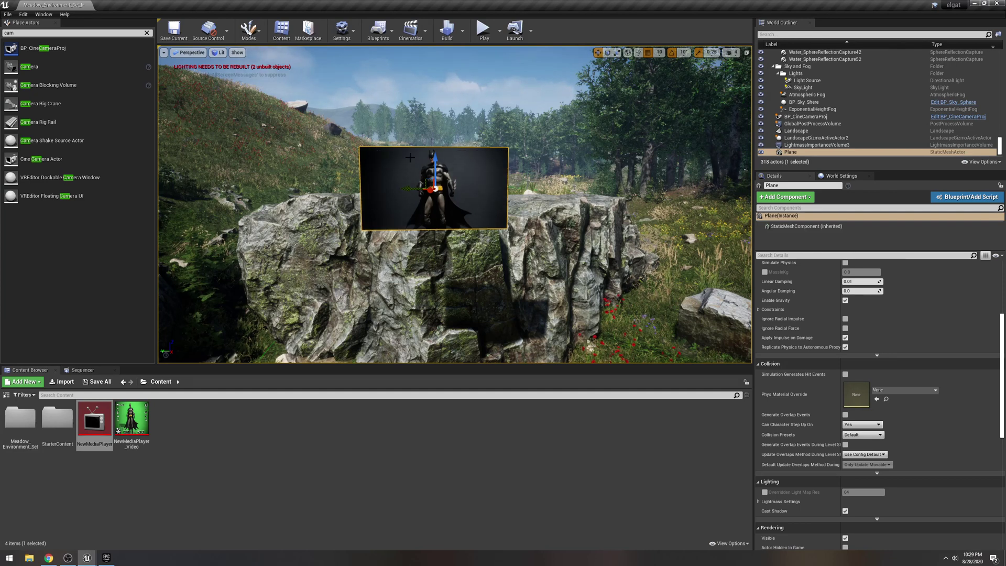
Pilot the view through BP_CineCameraProj and set its focus method to Tracking with the Plane as the actor to track.
click(190, 52)
click(207, 141)
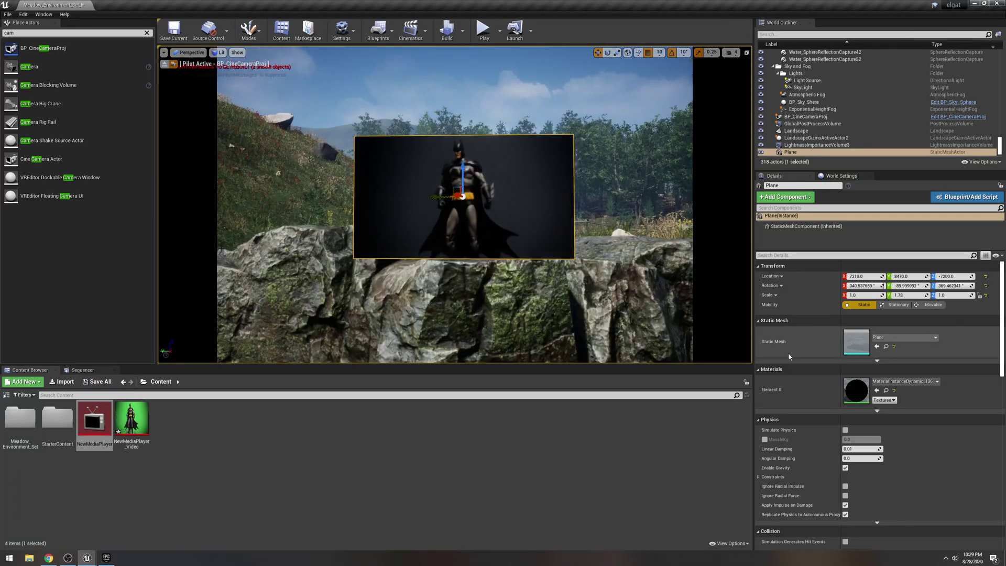
click(795, 255)
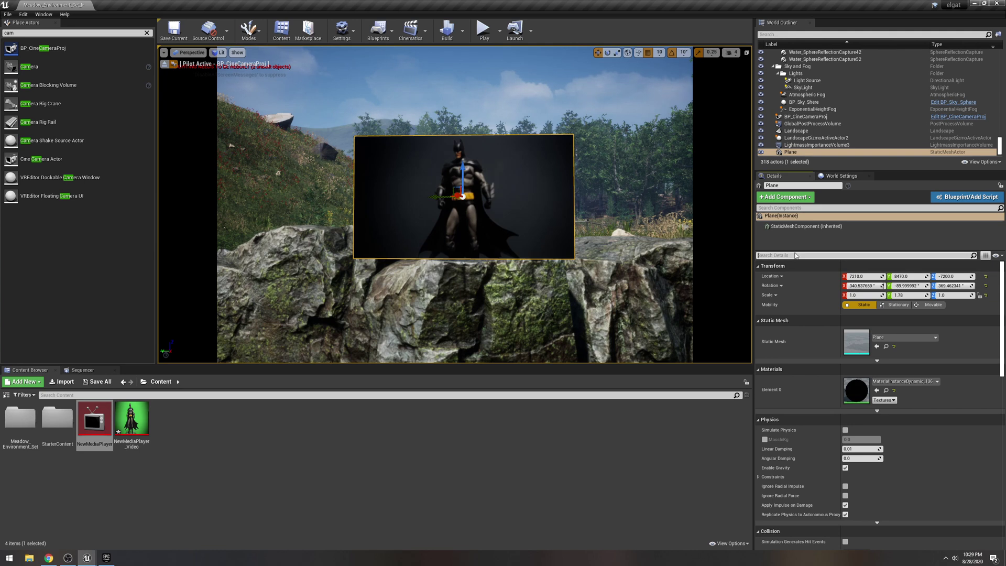
text(focus)
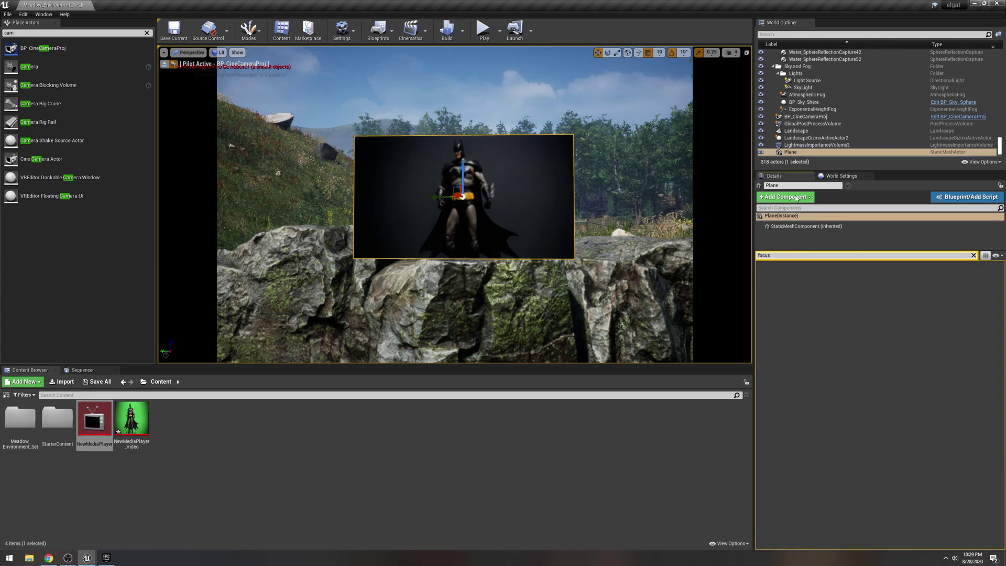
click(806, 116)
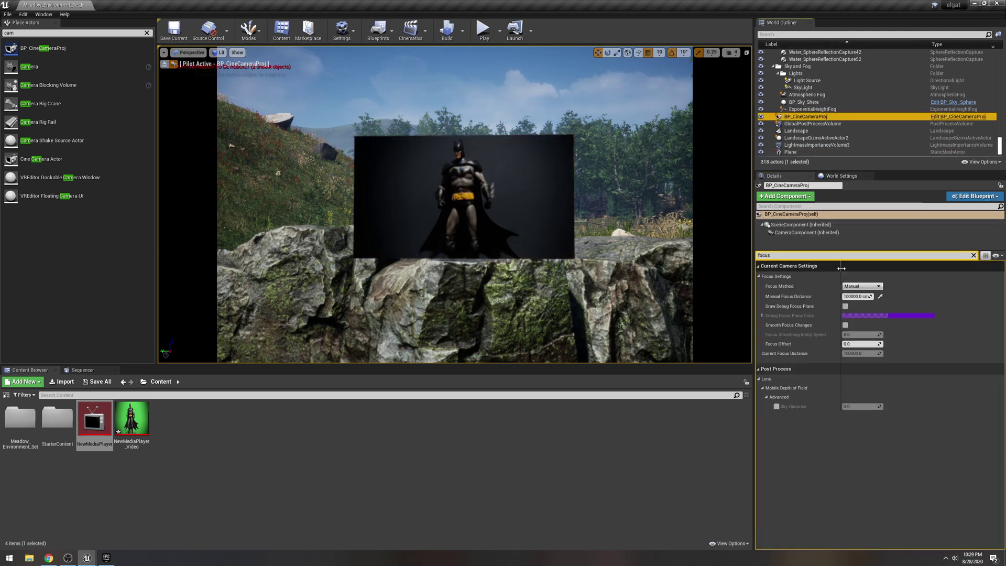
click(862, 286)
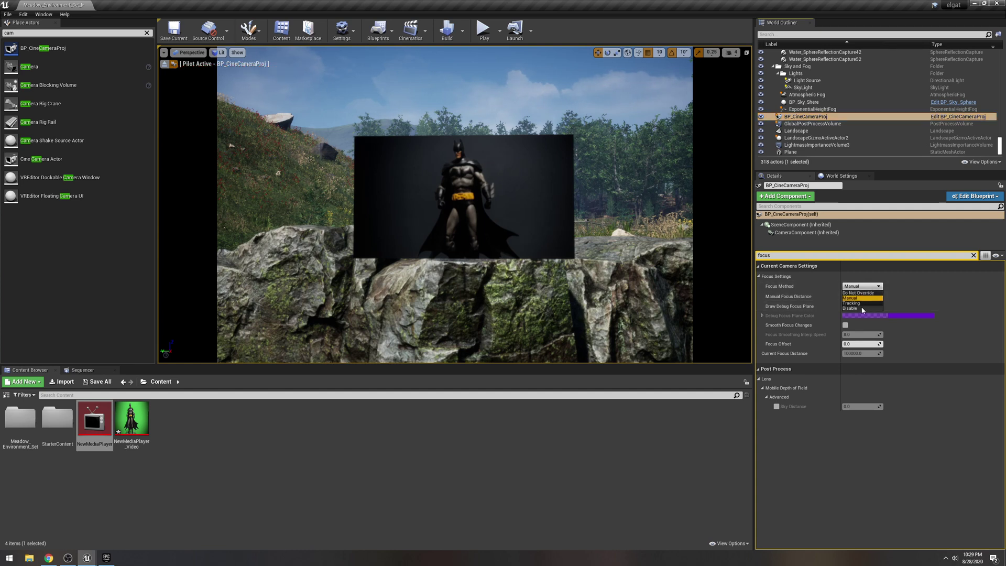
click(859, 308)
click(926, 305)
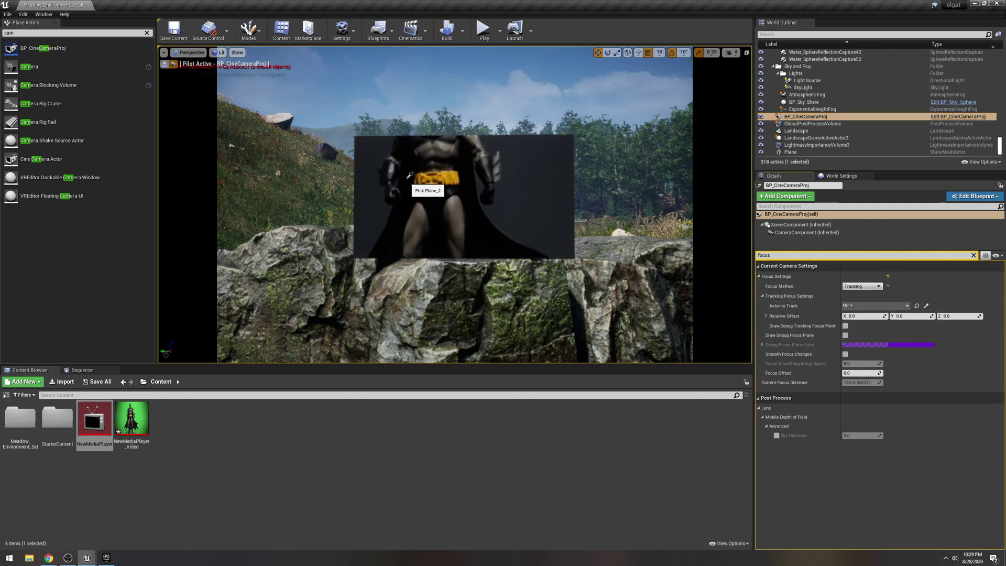
click(439, 179)
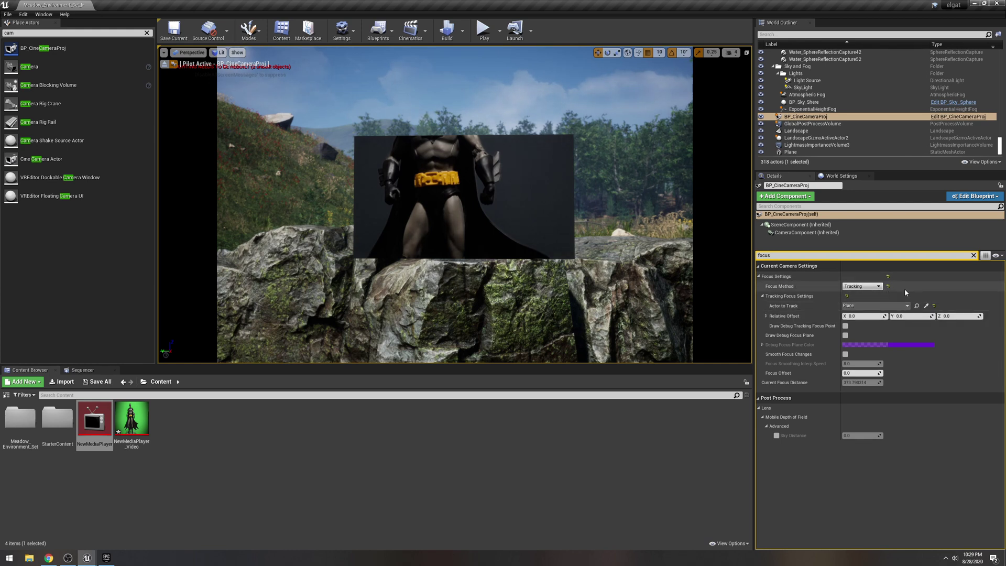
Raise the plane above the rock to about Y 8490, Z -7140, reframe the camera, and clear the details filter.
click(462, 177)
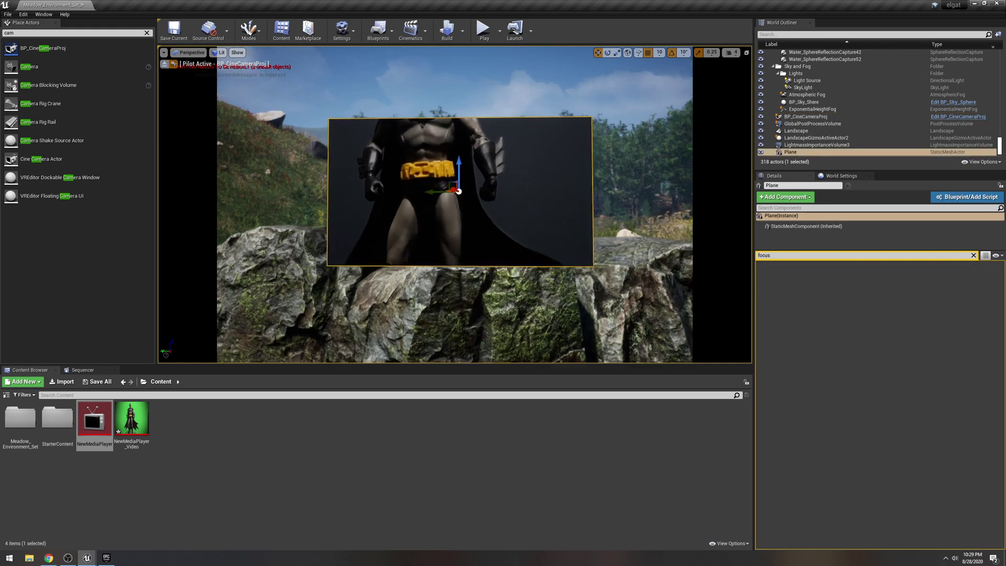
drag(475, 176, 434, 124)
mouse_move(711, 192)
right_down()
mouse_move(721, 192)
mouse_move(697, 173)
mouse_move(745, 183)
mouse_move(721, 186)
right_up()
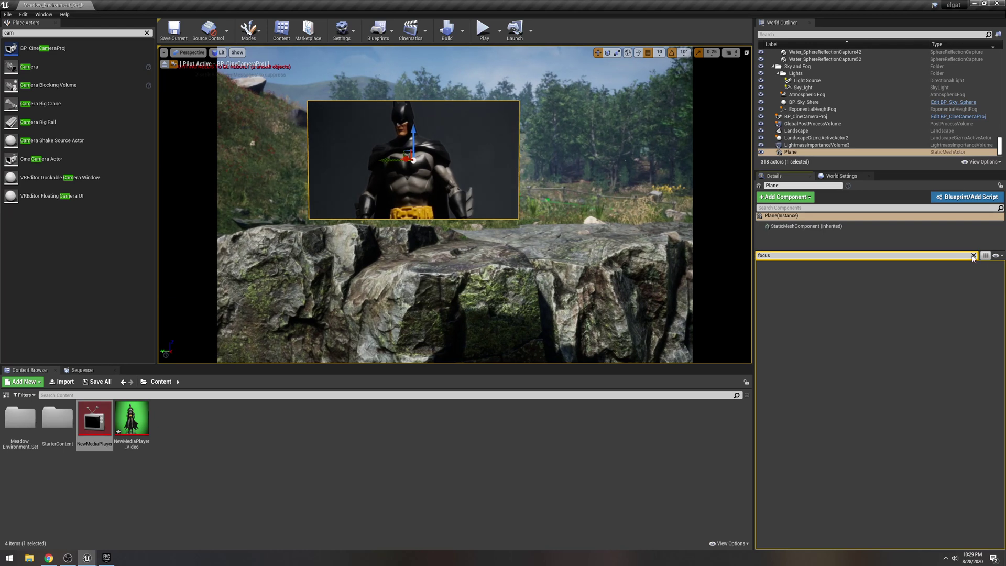
click(974, 255)
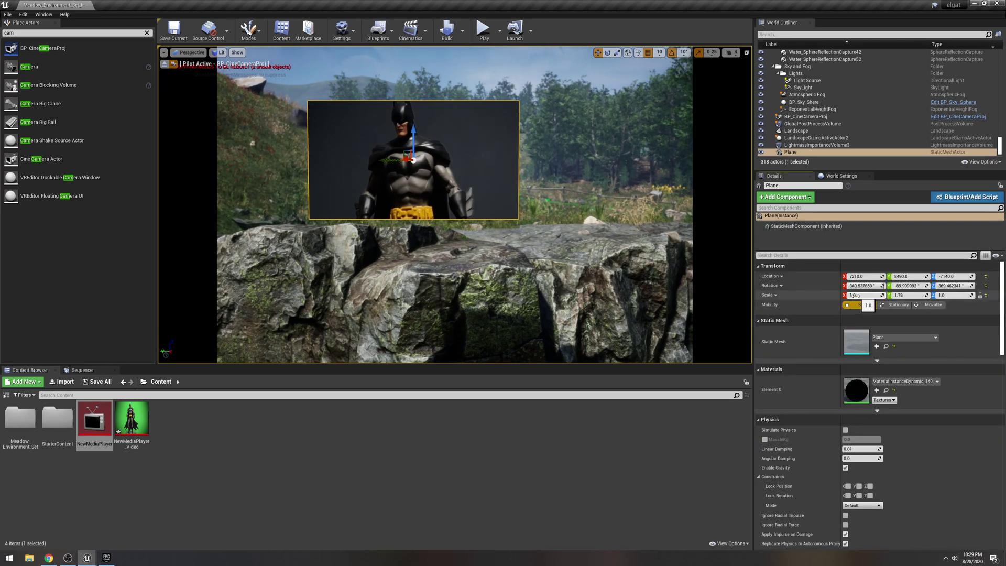
Enlarge the plane proportionally to about 2.48 by 4.42 and lower it to about X 7214, Y 8493, Z -7206.
drag(864, 295, 933, 296)
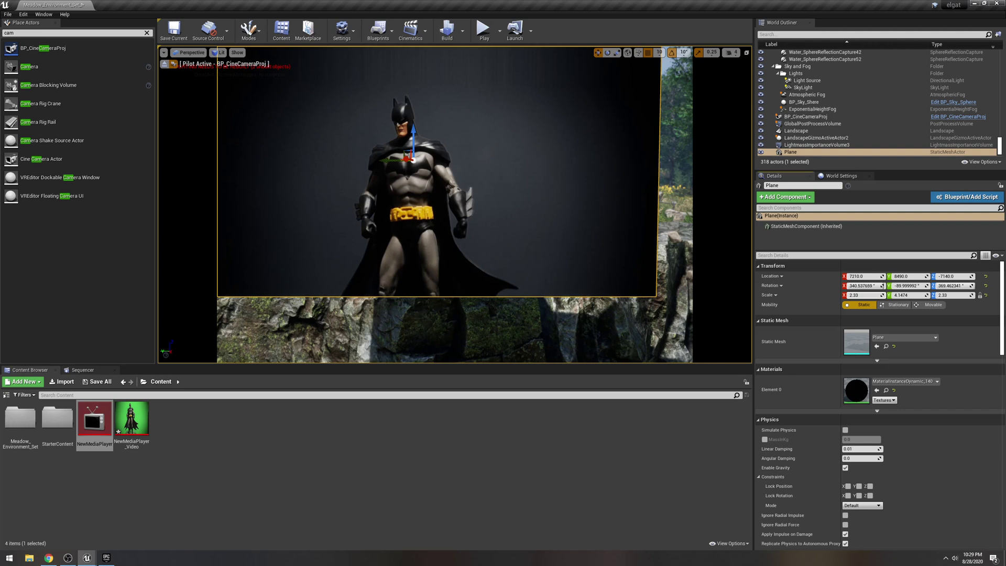
scroll(522, 260, down, 4)
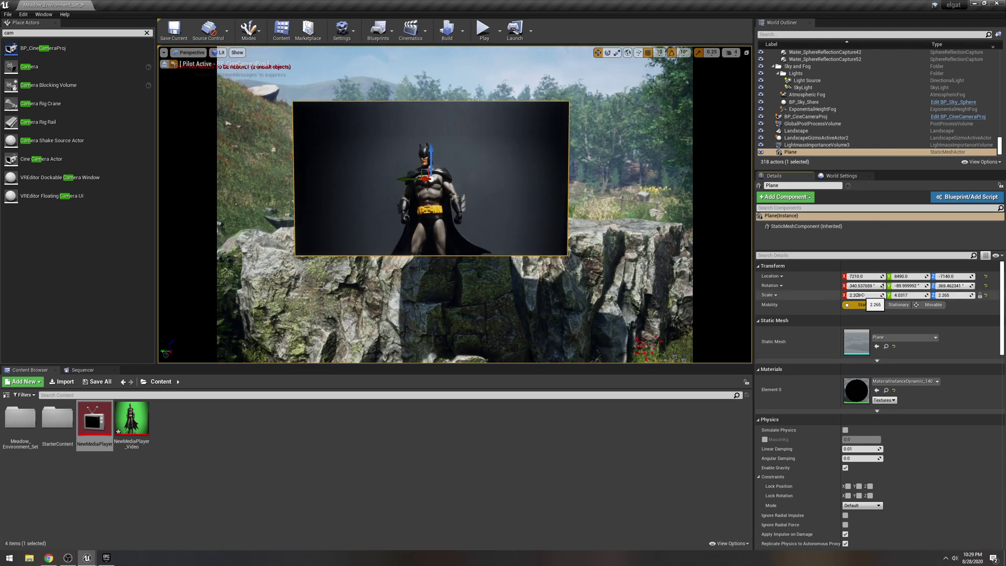
drag(865, 295, 895, 295)
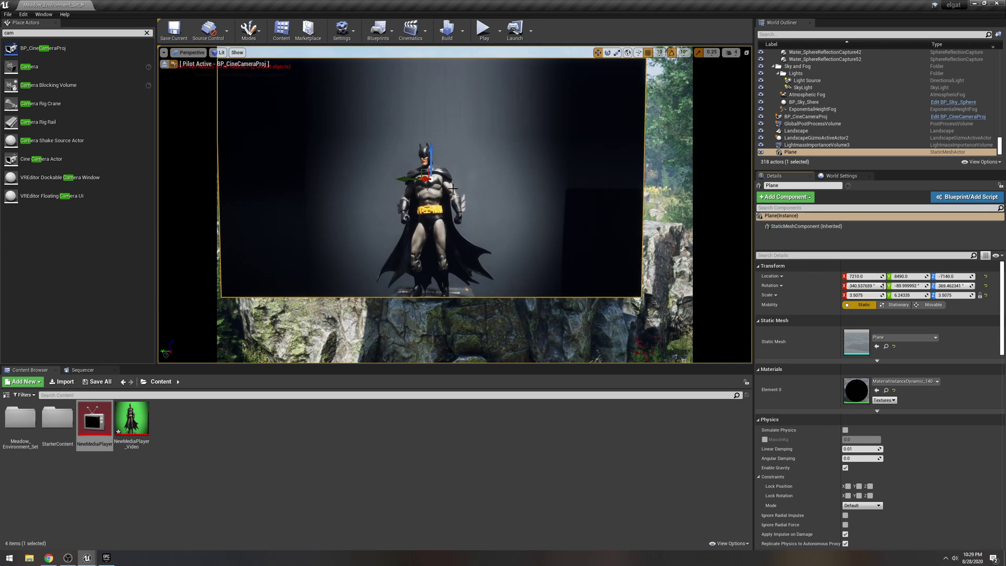
drag(430, 157, 431, 184)
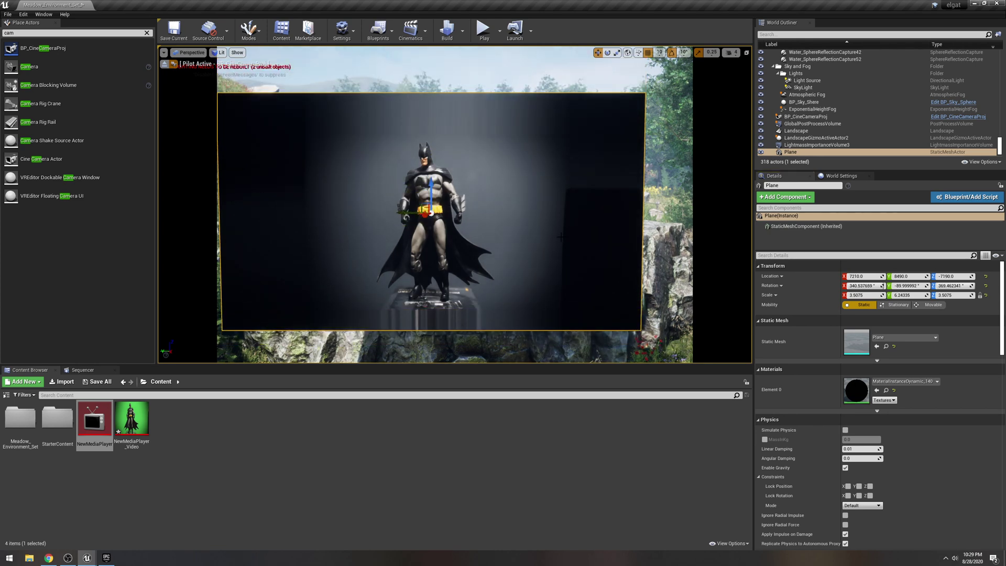
drag(862, 296, 838, 295)
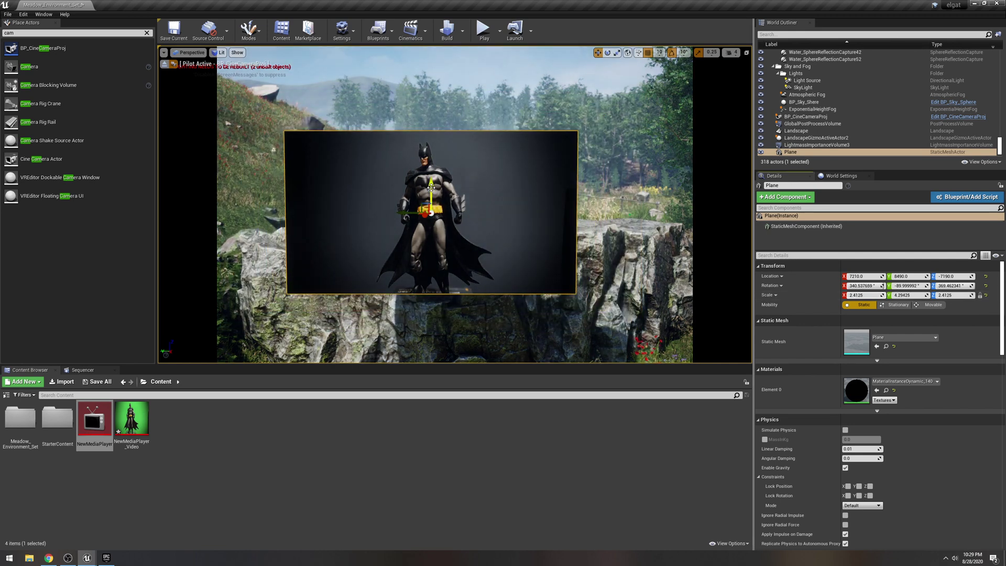
drag(430, 187, 431, 194)
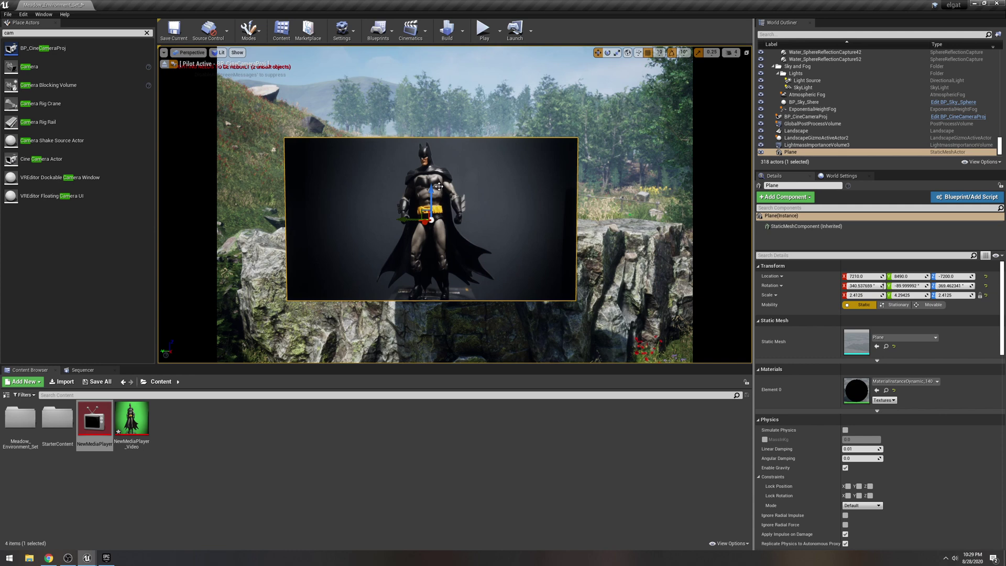
drag(865, 295, 865, 295)
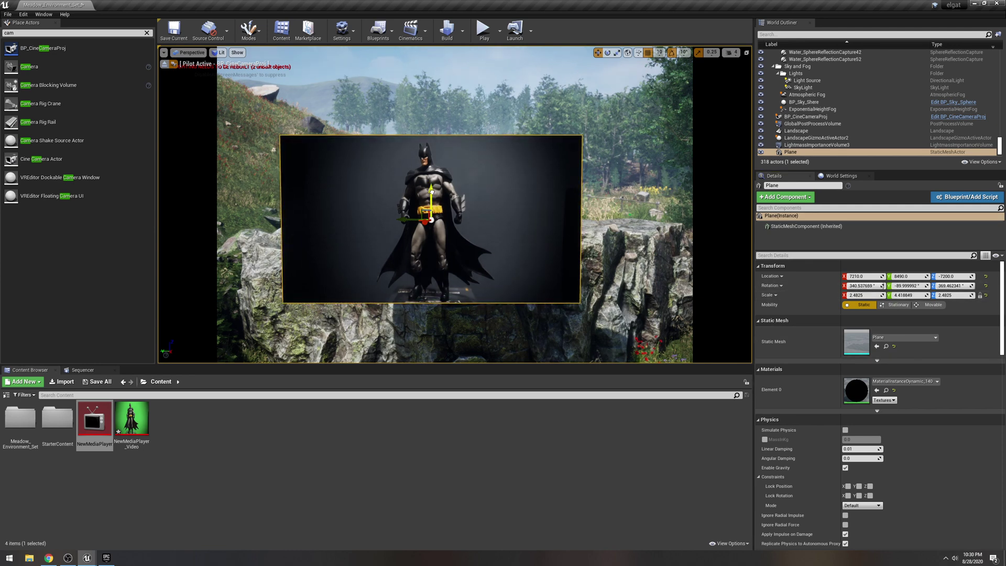
drag(432, 188, 431, 197)
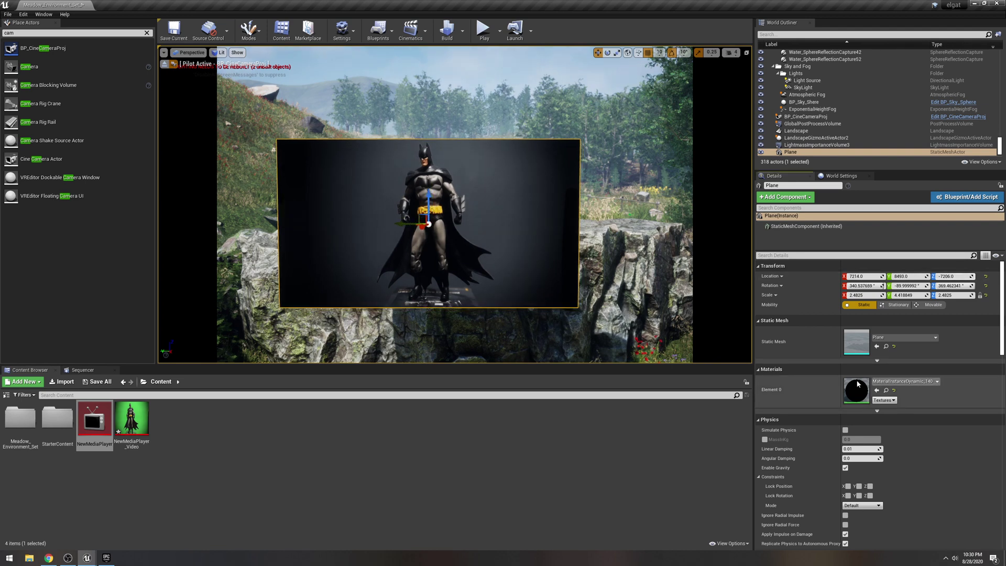
scroll(924, 396, down, 3)
scroll(923, 392, down, 5)
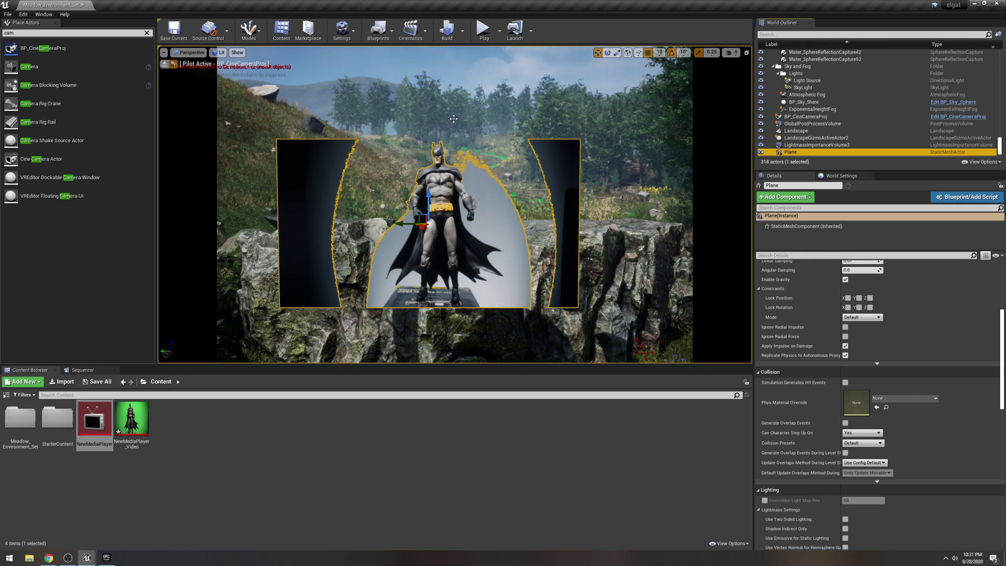
scroll(970, 380, up, 7)
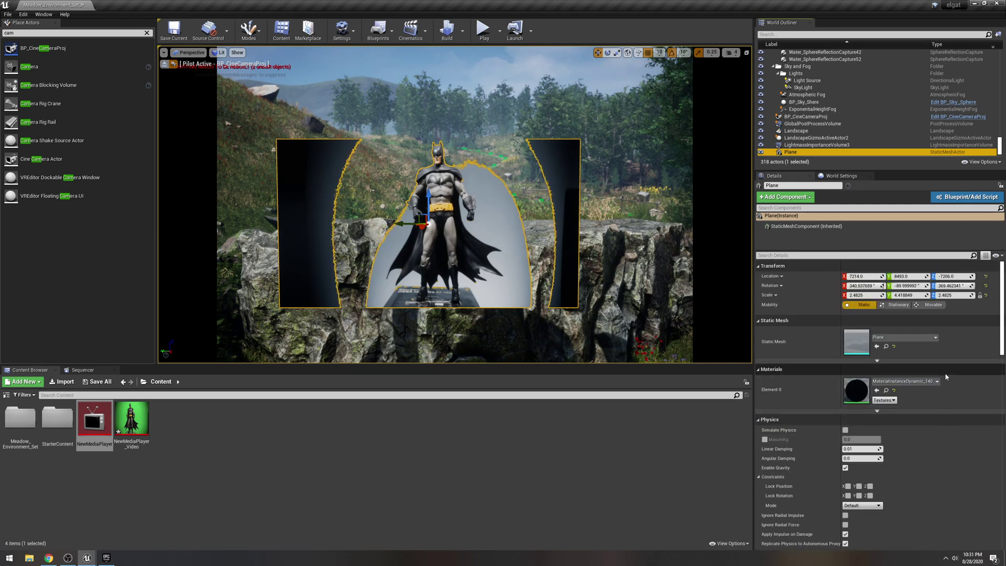
Set BP_CineCameraProj's projection rendering mode to Opaque to expose the unkeyed green-screen footage.
click(813, 117)
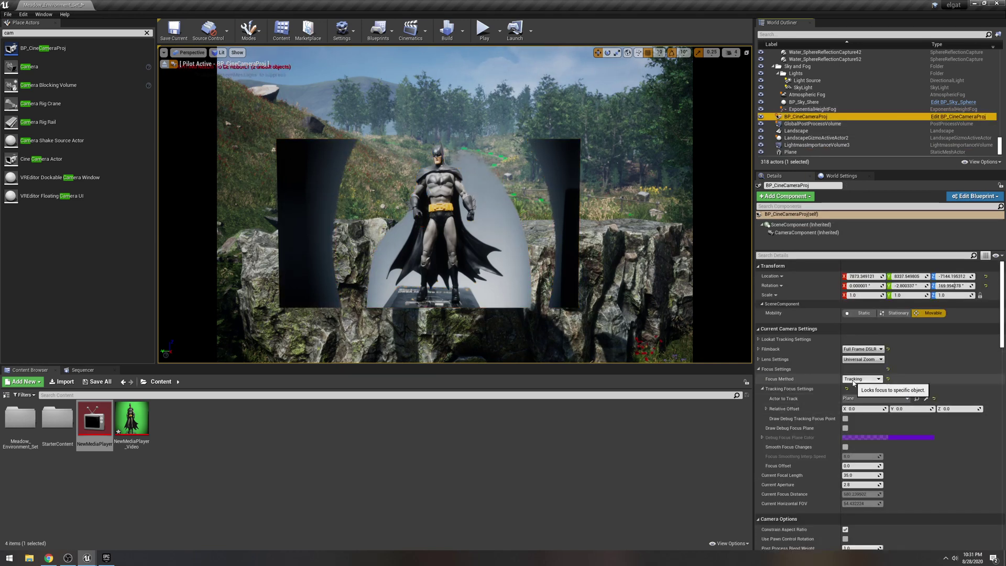
scroll(900, 426, down, 1)
scroll(900, 427, down, 3)
click(900, 433)
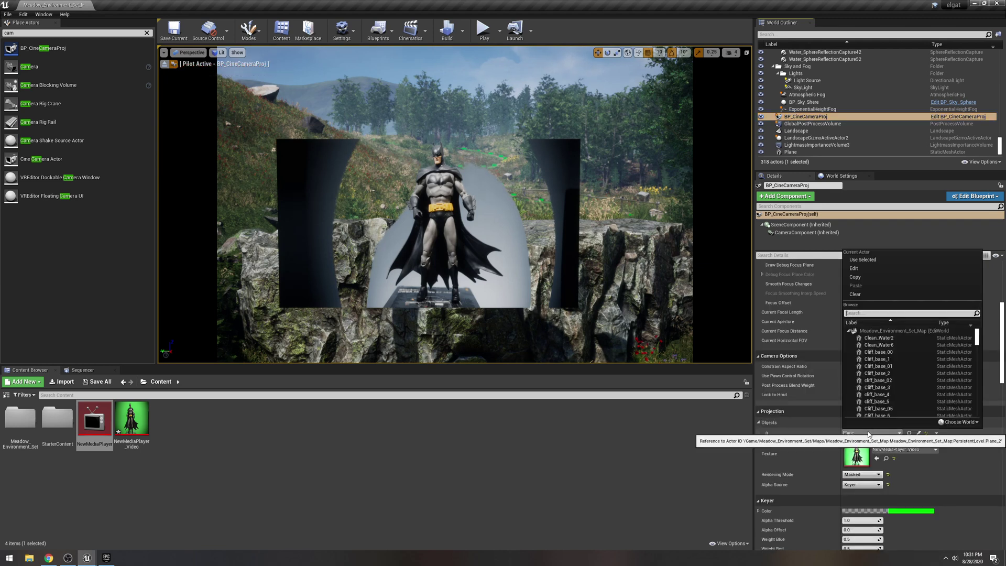
click(943, 454)
scroll(943, 454, down, 3)
click(879, 425)
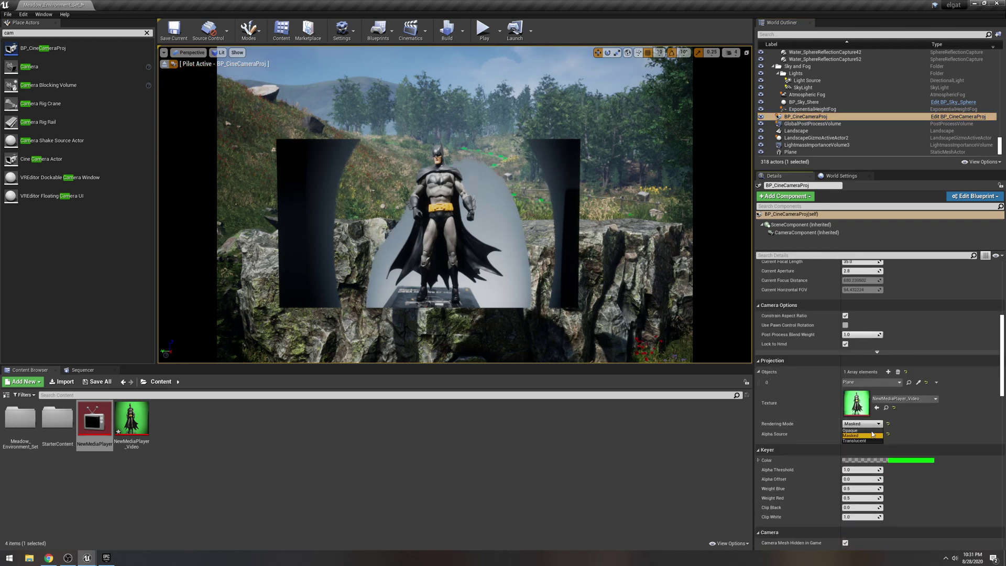
click(872, 433)
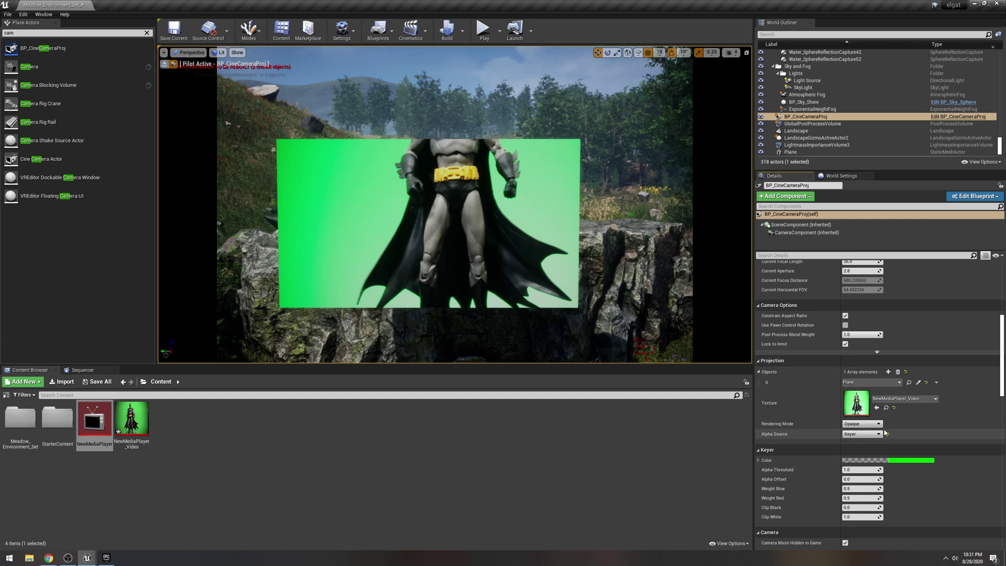
Sample the keyer color from the green backdrop beside the figure in the projected footage and accept it.
click(907, 460)
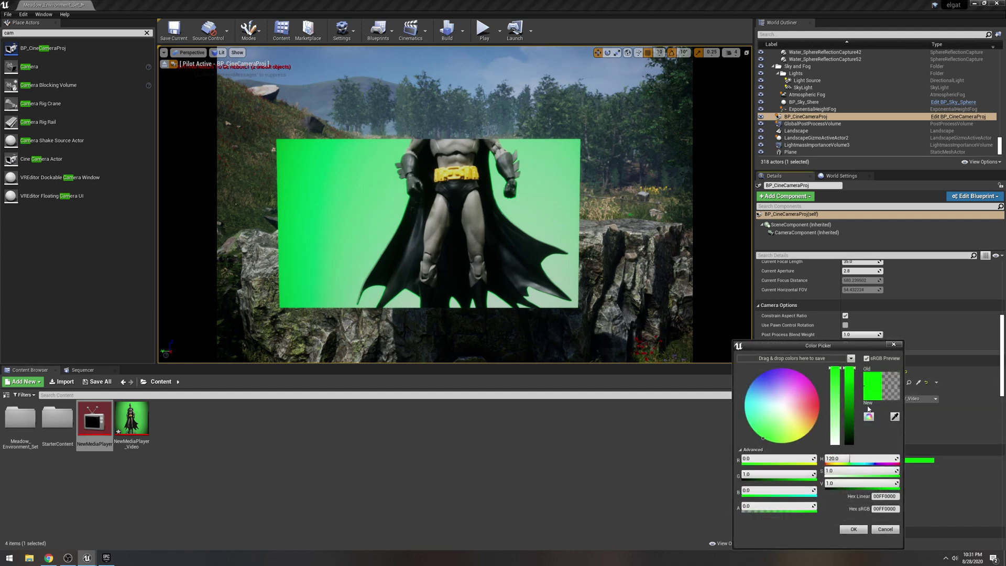
click(896, 420)
click(381, 193)
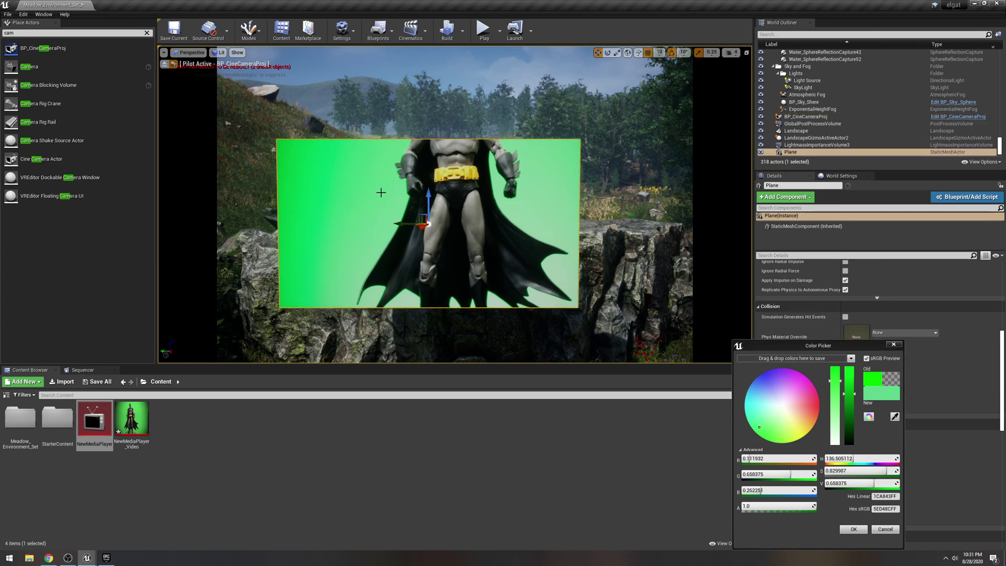
click(854, 529)
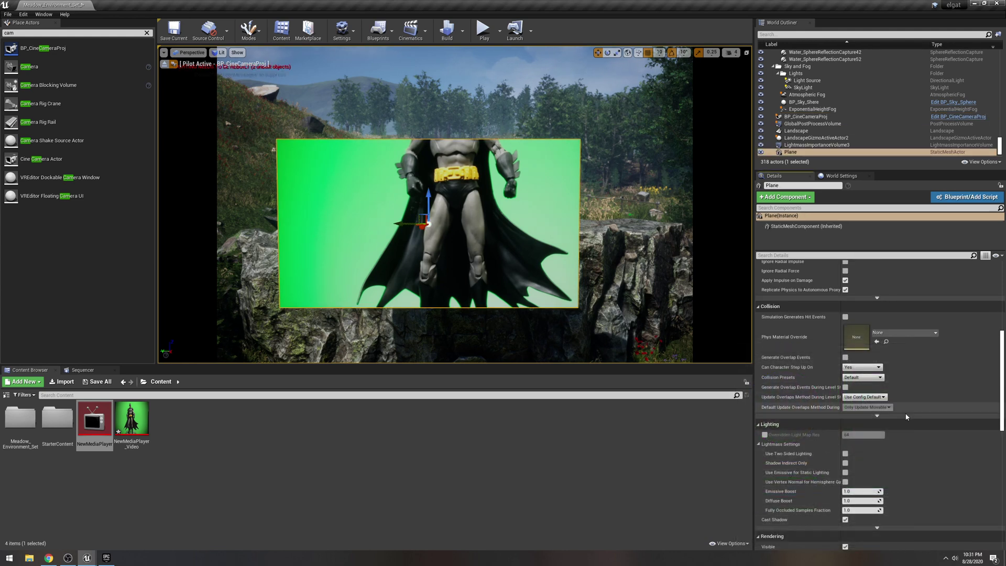
Switch BP_CineCameraProj's projection rendering mode from Opaque to Masked.
scroll(901, 445, up, 5)
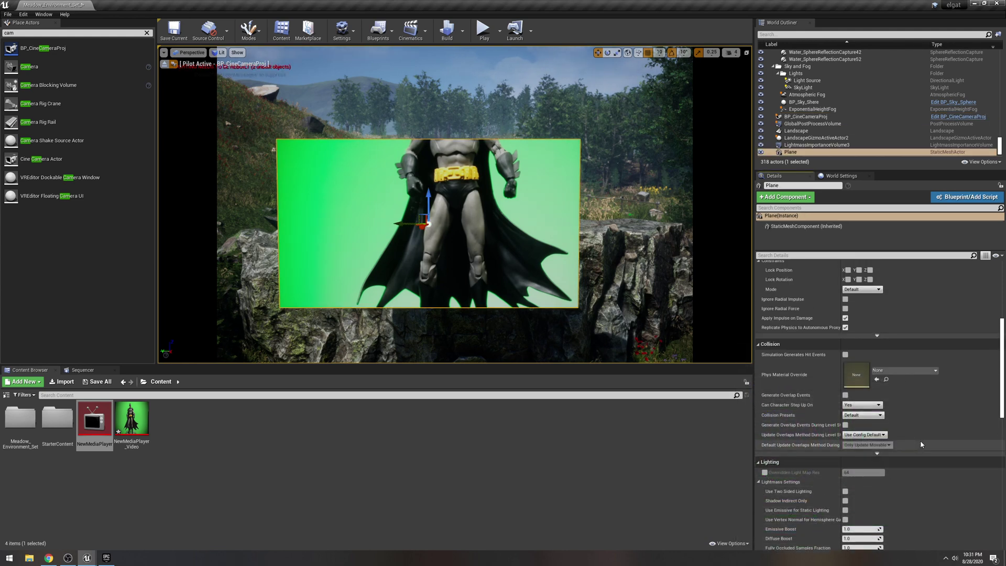
click(825, 116)
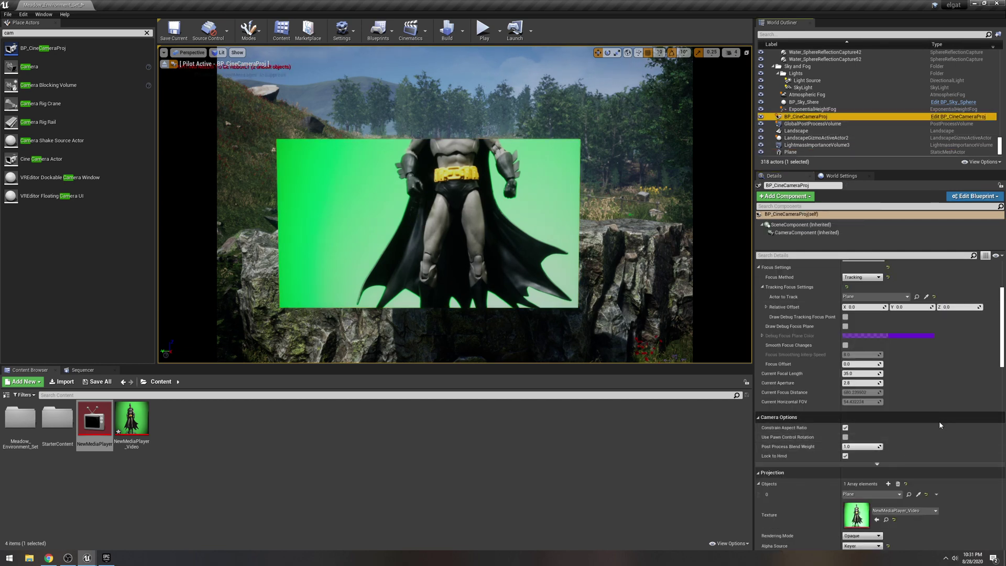
scroll(898, 461, down, 3)
scroll(898, 461, down, 4)
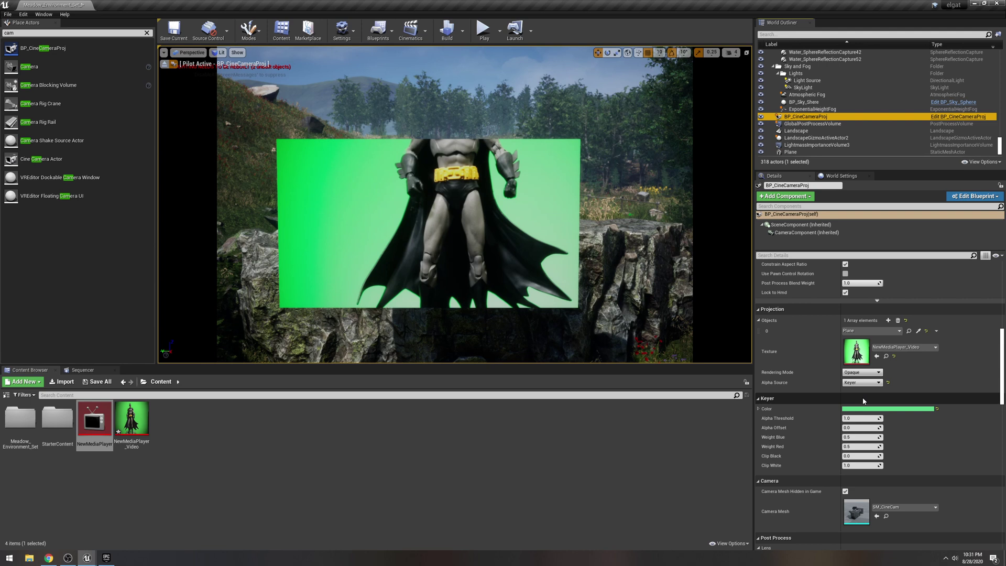
click(858, 372)
click(855, 384)
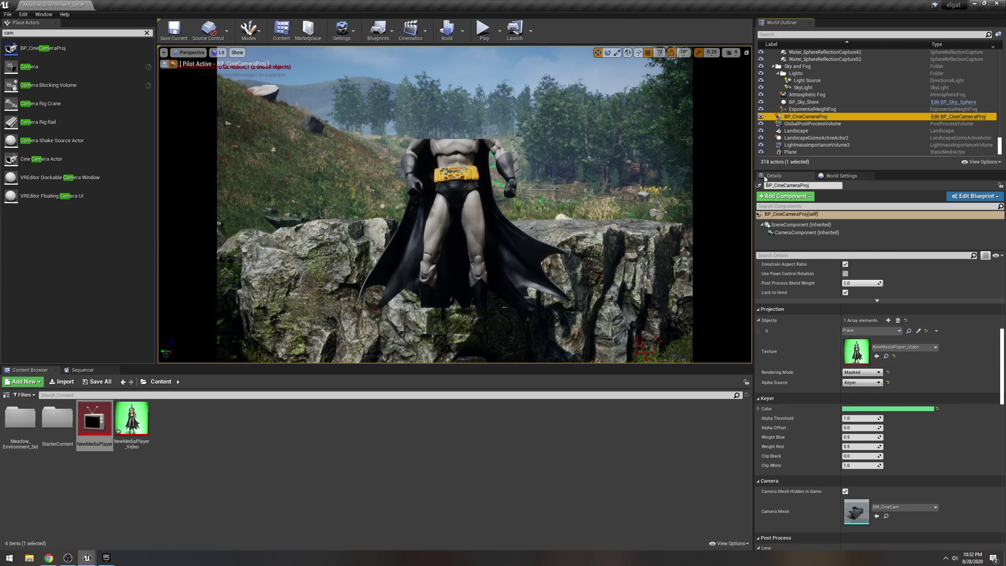
Enlarge the plane proportionally to about 4.85 by 8.63 and shift its X location to about 7184.
click(791, 151)
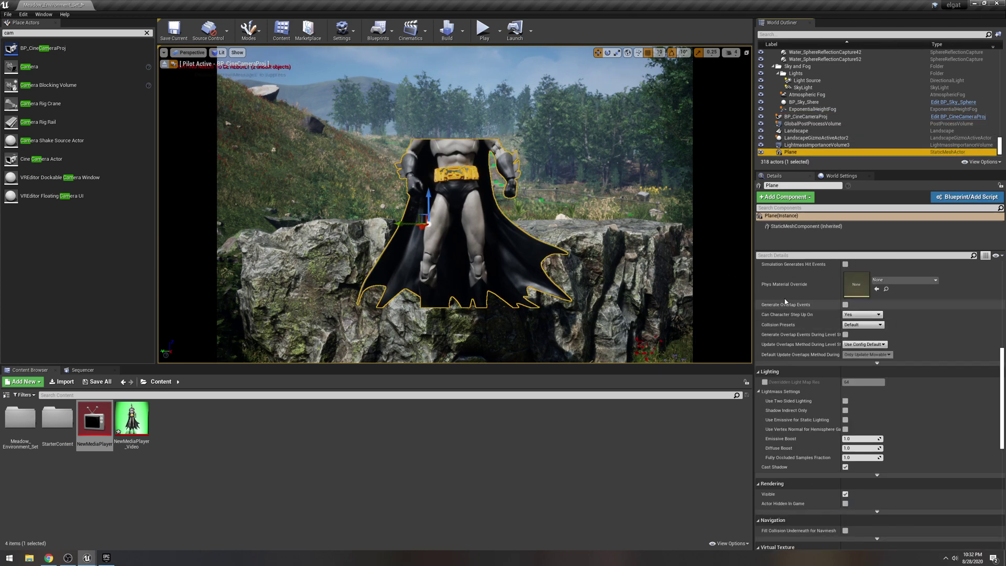
scroll(886, 356, up, 10)
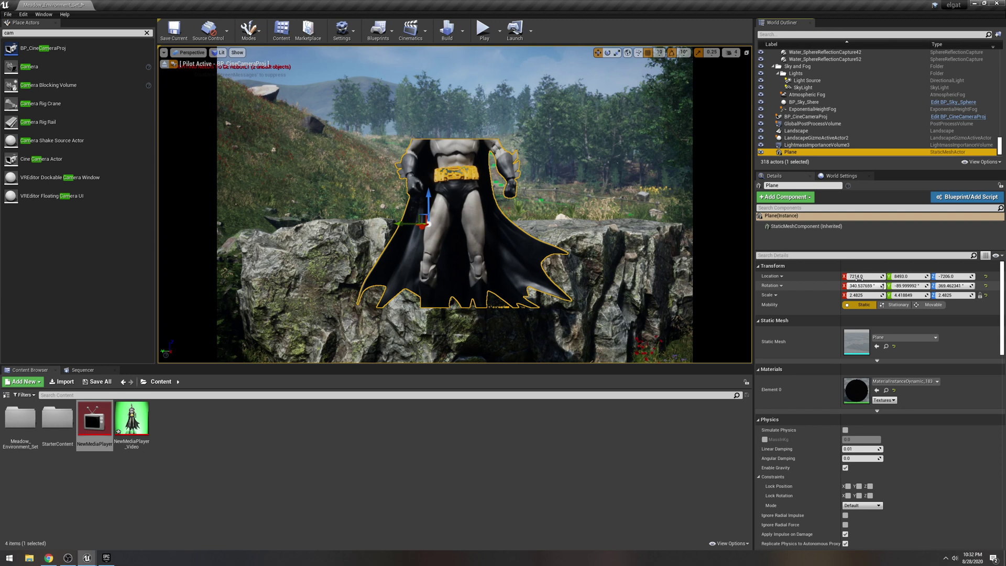
drag(852, 296, 937, 295)
mouse_move(863, 276)
mouse_down()
mouse_move(811, 276)
mouse_move(861, 276)
mouse_up()
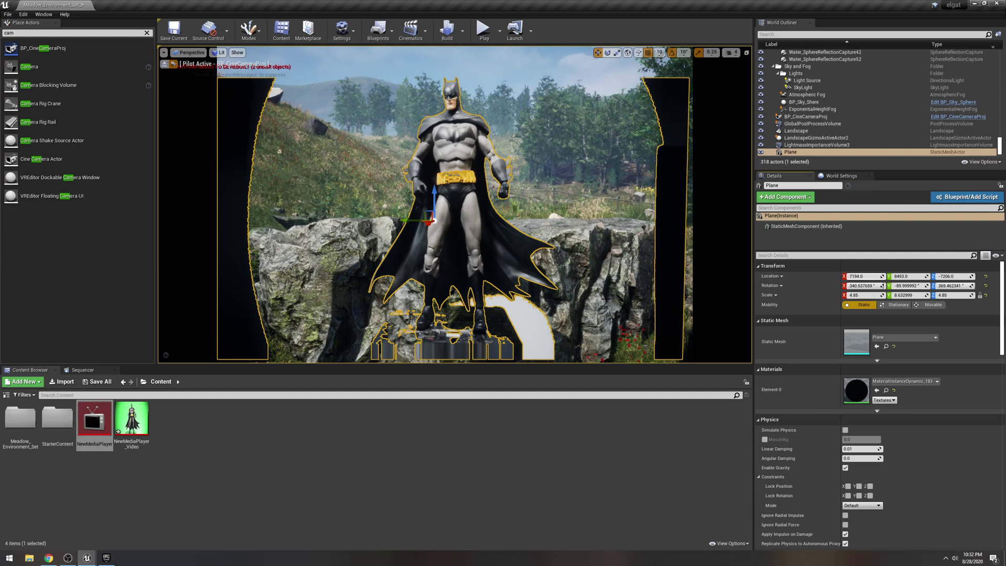
click(637, 429)
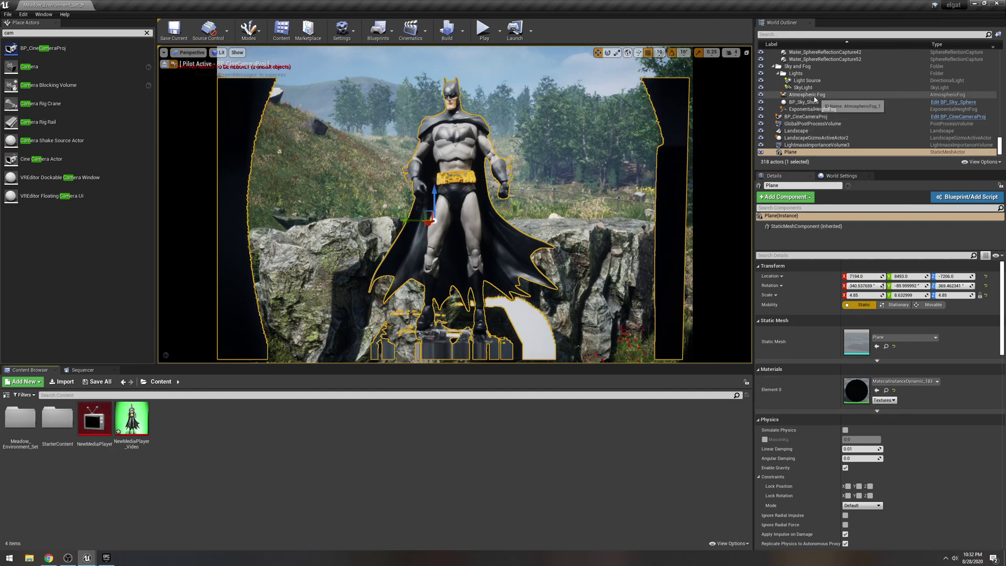
Review the focus tracking actor and the projection object assigned to BP_CineCameraProj.
click(803, 117)
scroll(904, 393, down, 2)
click(867, 361)
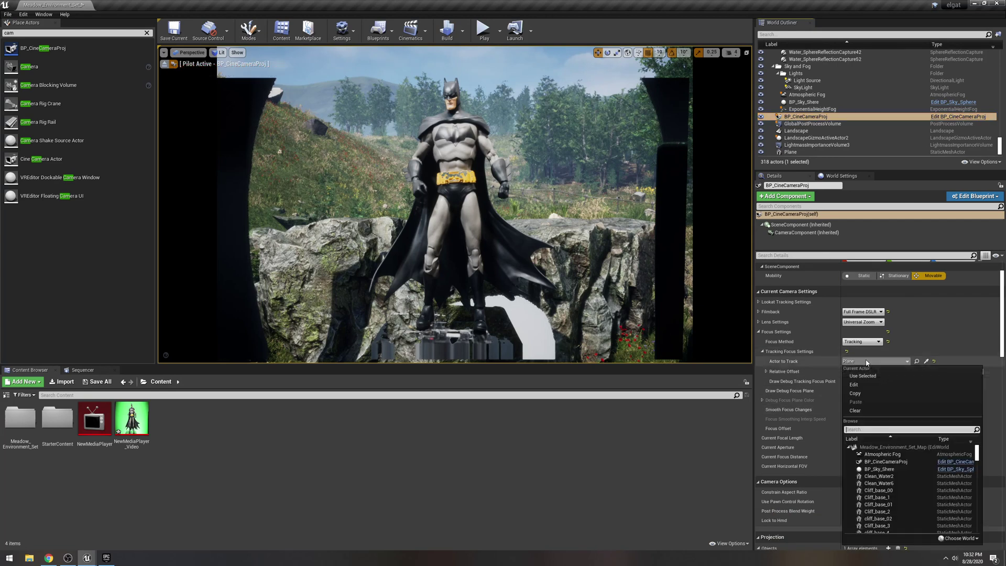
click(891, 361)
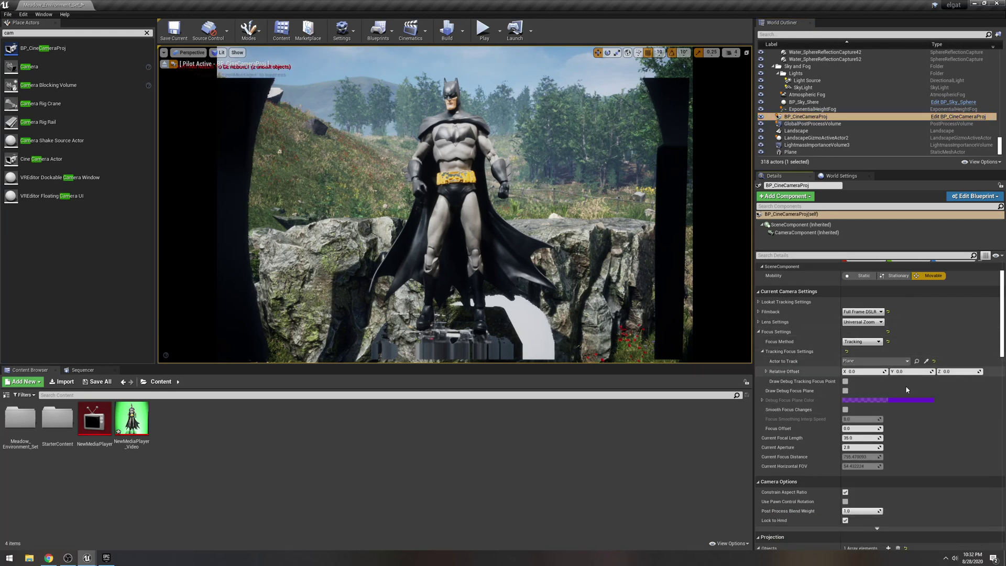
scroll(907, 390, down, 5)
click(899, 420)
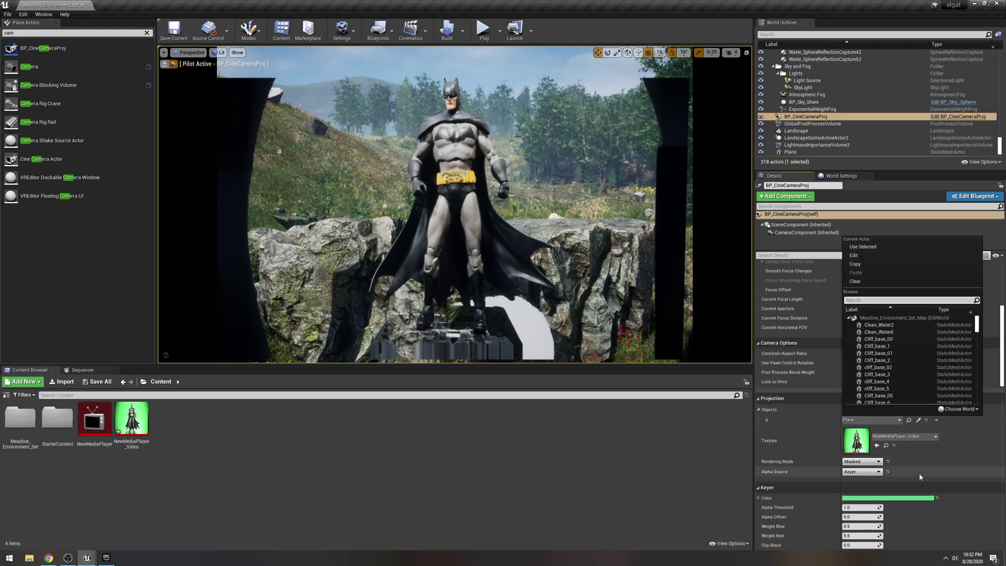
Try the Translucent projection rendering mode on BP_CineCameraProj and return it to Masked.
click(861, 461)
click(862, 479)
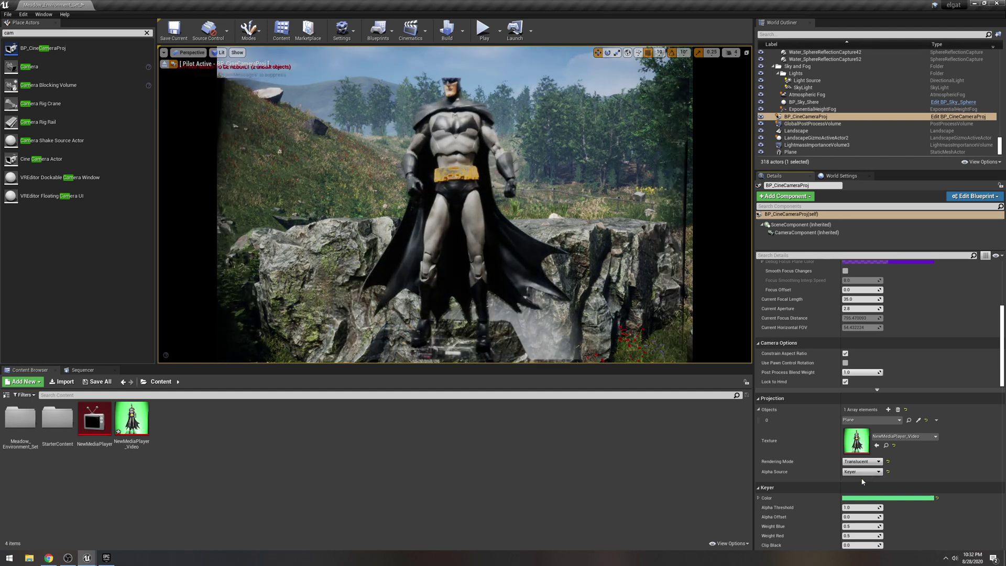
click(863, 462)
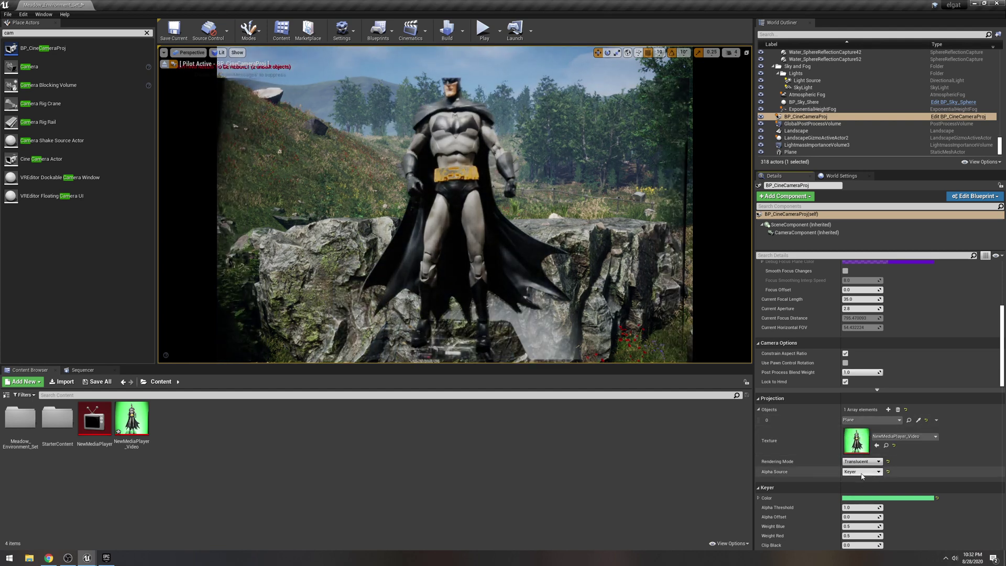
click(858, 474)
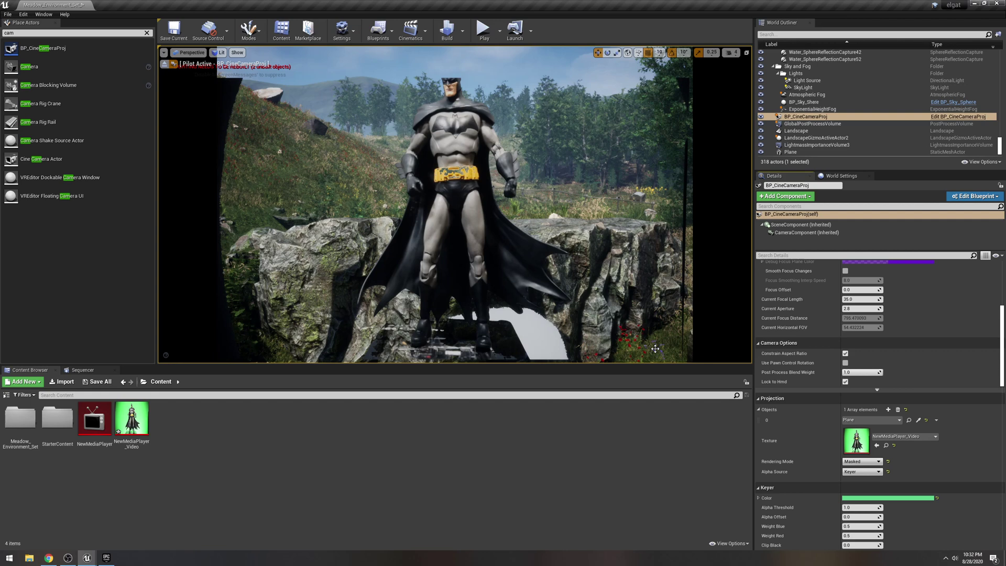
Compare BP_CineCameraProj's Opaque and Translucent projection rendering modes, ending back on Masked.
click(882, 420)
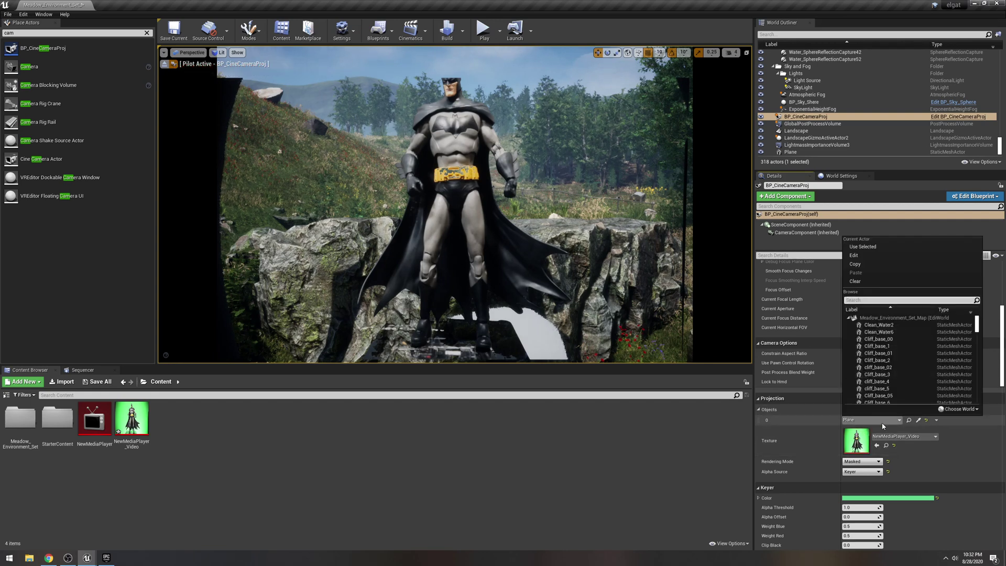
click(883, 423)
click(861, 462)
click(858, 468)
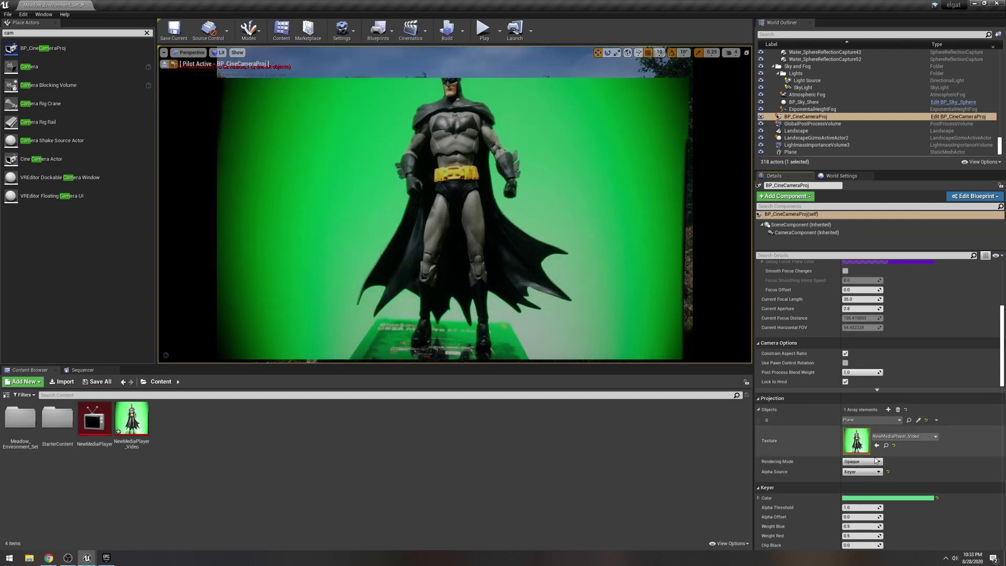
click(870, 461)
click(865, 480)
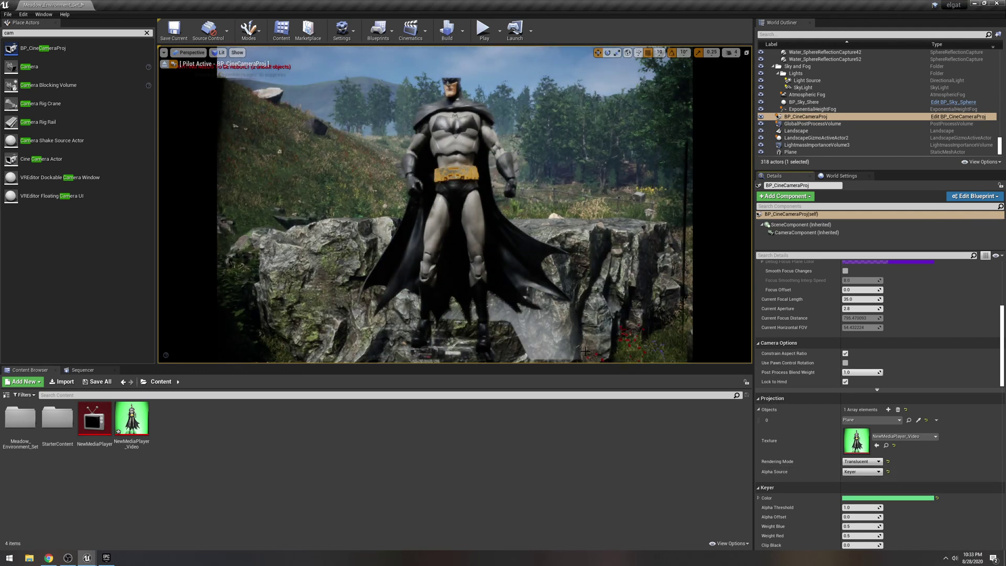
click(871, 461)
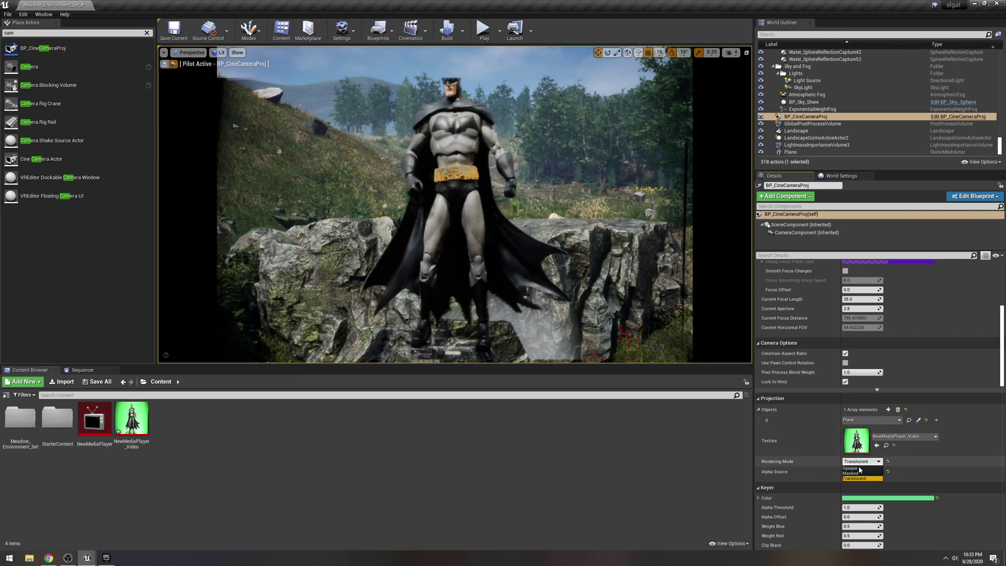
click(877, 480)
Set BP_CineCameraProj's keyer Alpha Threshold to about 0.638 and its Clip Black to about 0.219.
scroll(875, 488, down, 3)
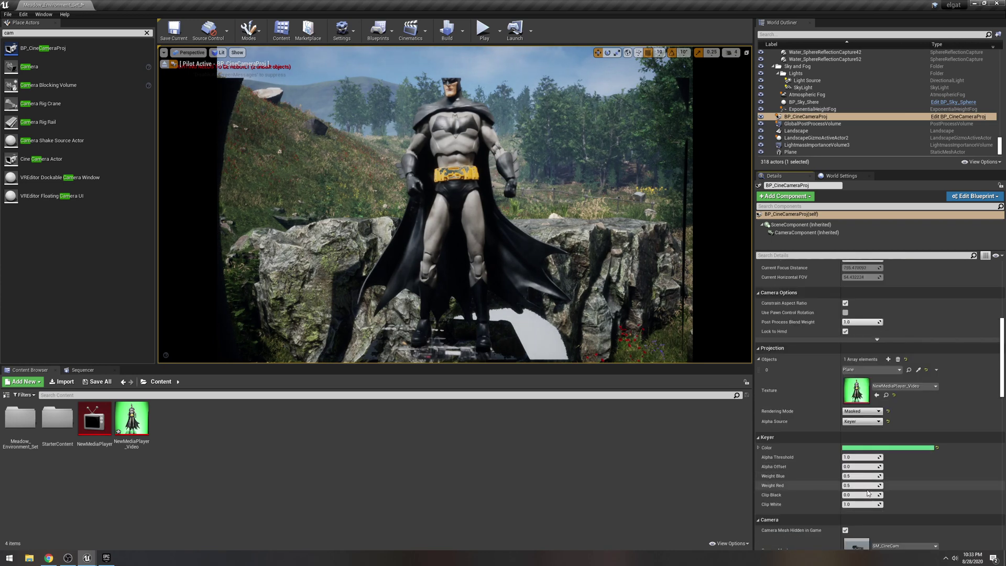
drag(859, 457, 844, 457)
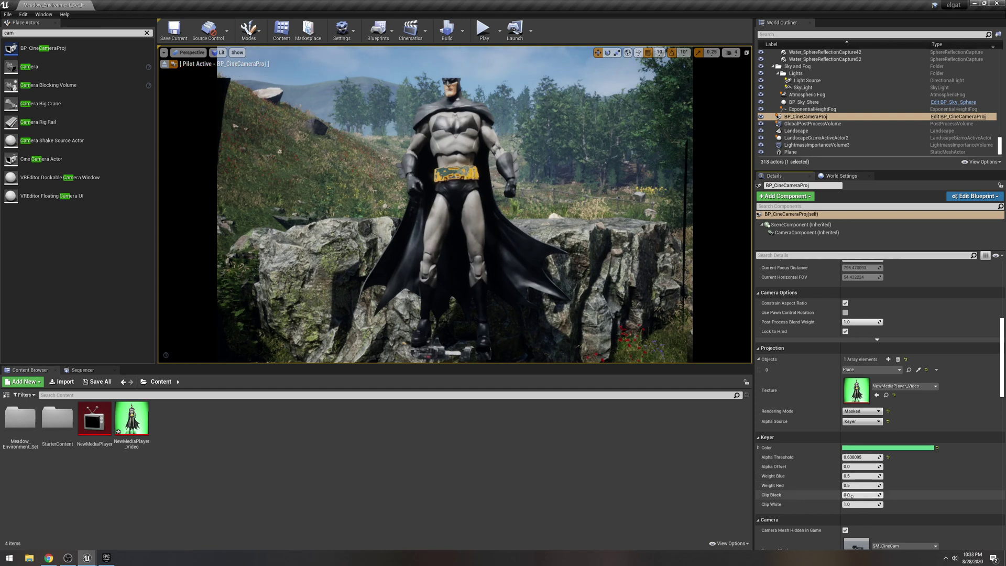
mouse_move(850, 495)
mouse_down()
mouse_move(870, 495)
mouse_move(836, 496)
mouse_up()
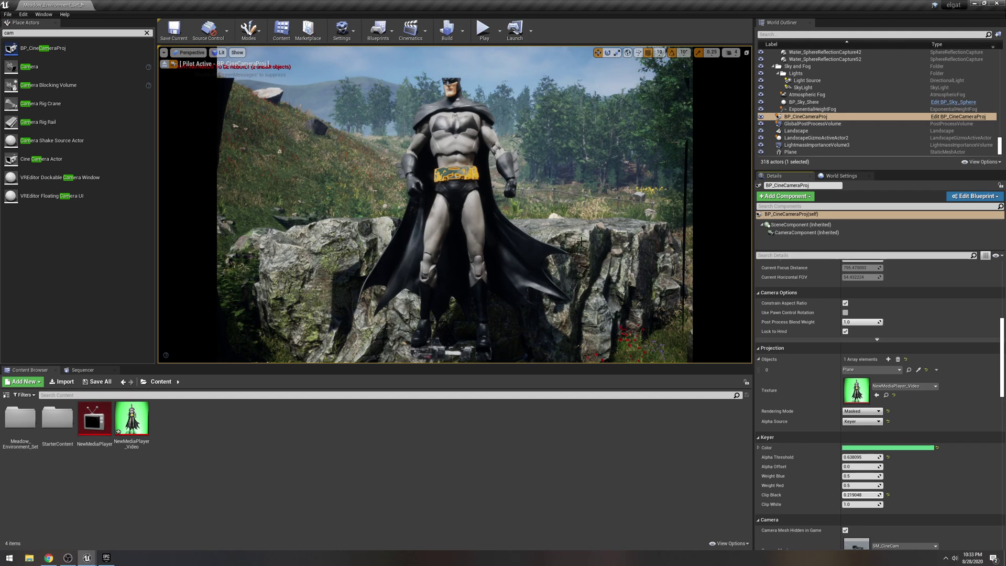
Raise the projection plane along its Z location.
scroll(885, 365, up, 7)
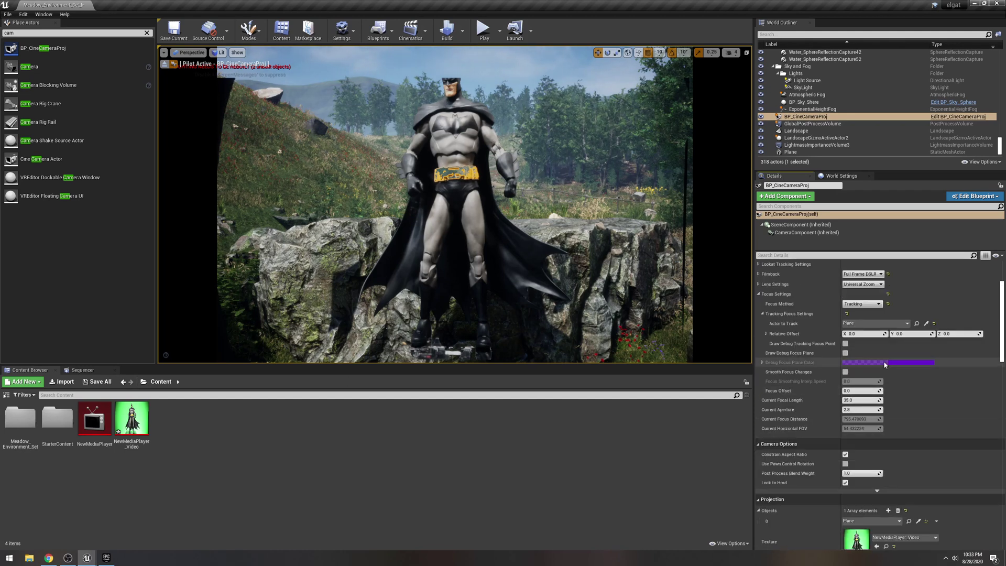
click(799, 152)
scroll(894, 317, up, 3)
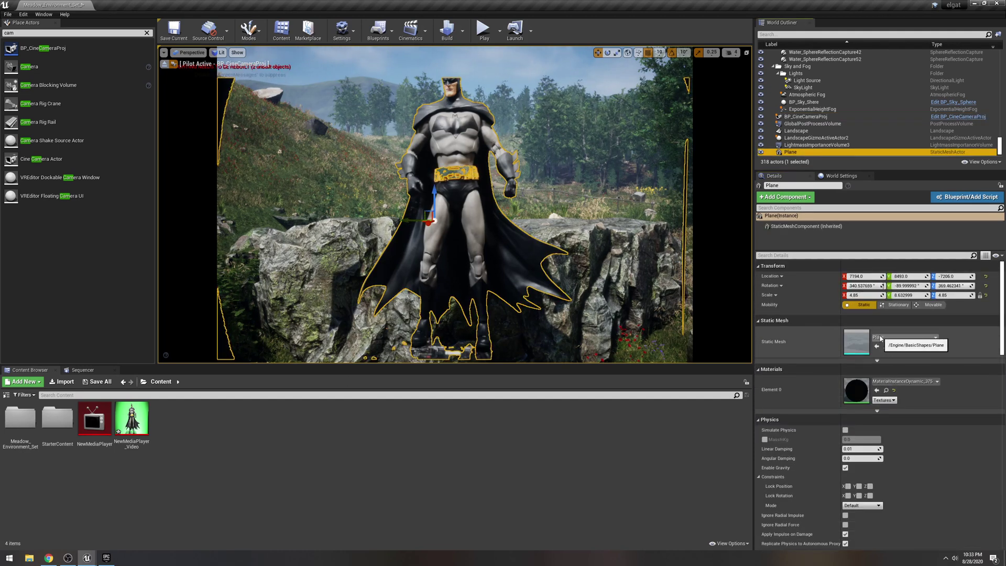
drag(951, 276, 967, 276)
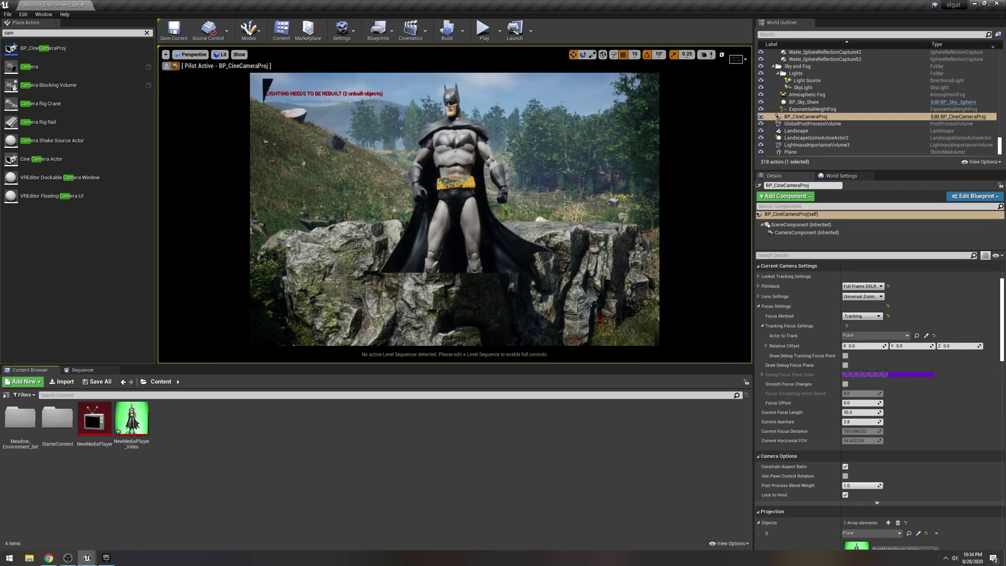
Test-play the level to check the projected footage and stop the playback.
click(483, 33)
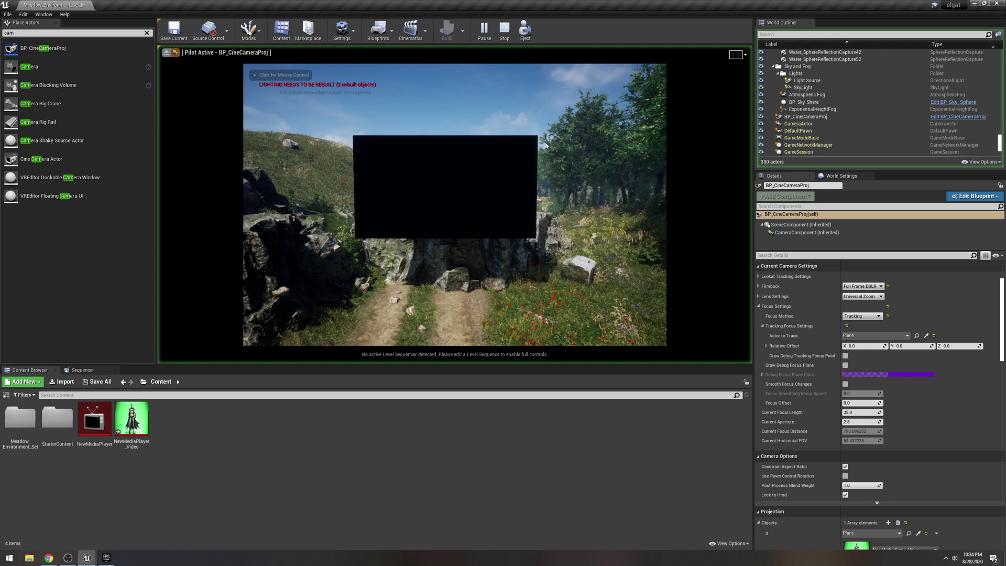
click(504, 29)
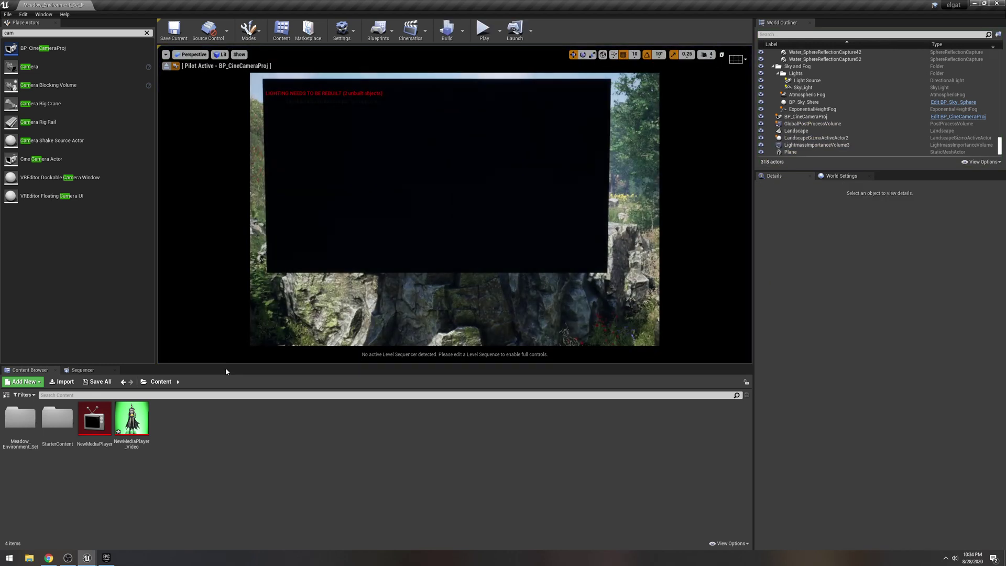
Reopen the live Cam Link 4K capture feed in NewMediaPlayer, save the media player and close its editor.
double_click(94, 420)
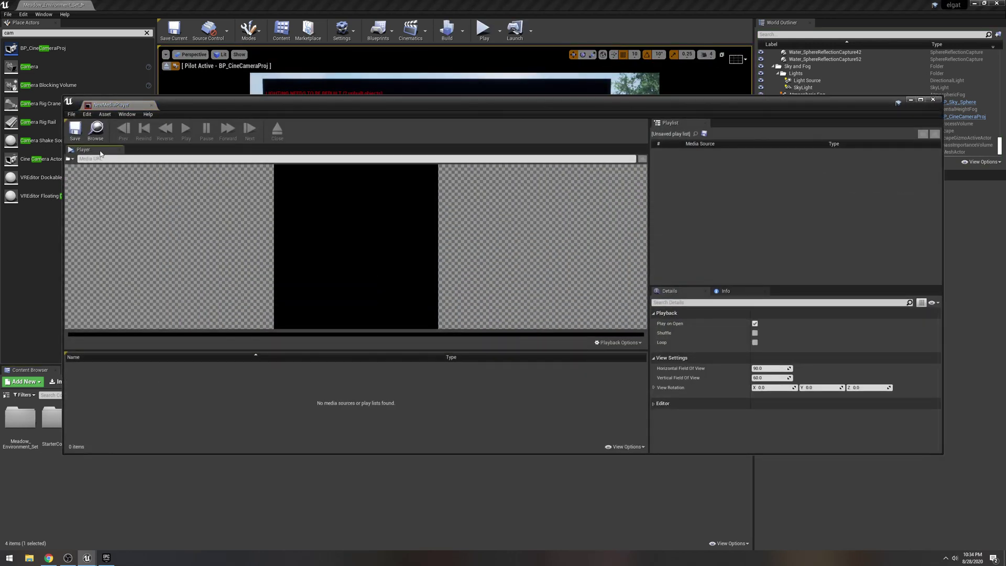
mouse_move(84, 182)
click(131, 191)
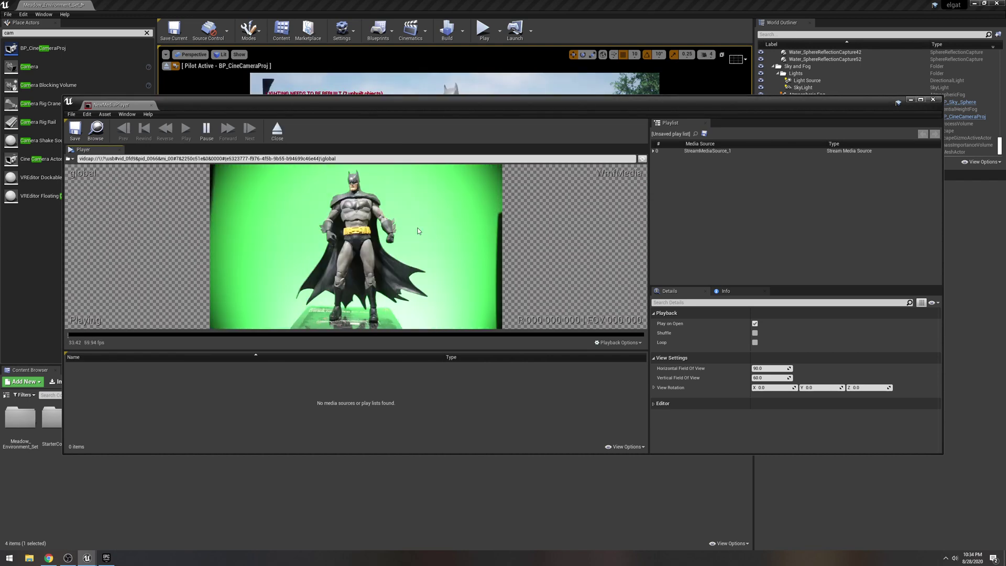
click(73, 132)
click(933, 99)
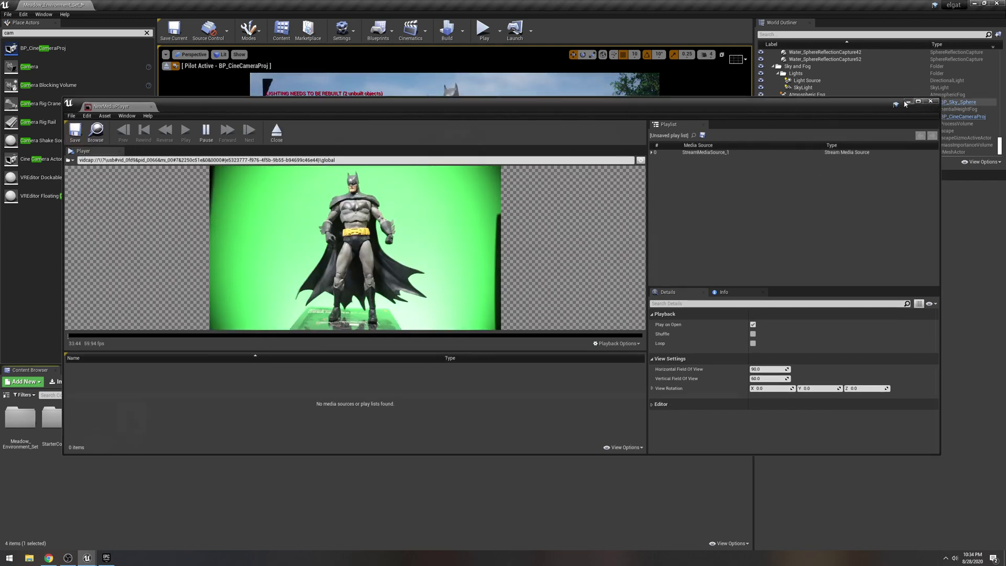
Open the Level Blueprint and add a new variable named media.
click(392, 40)
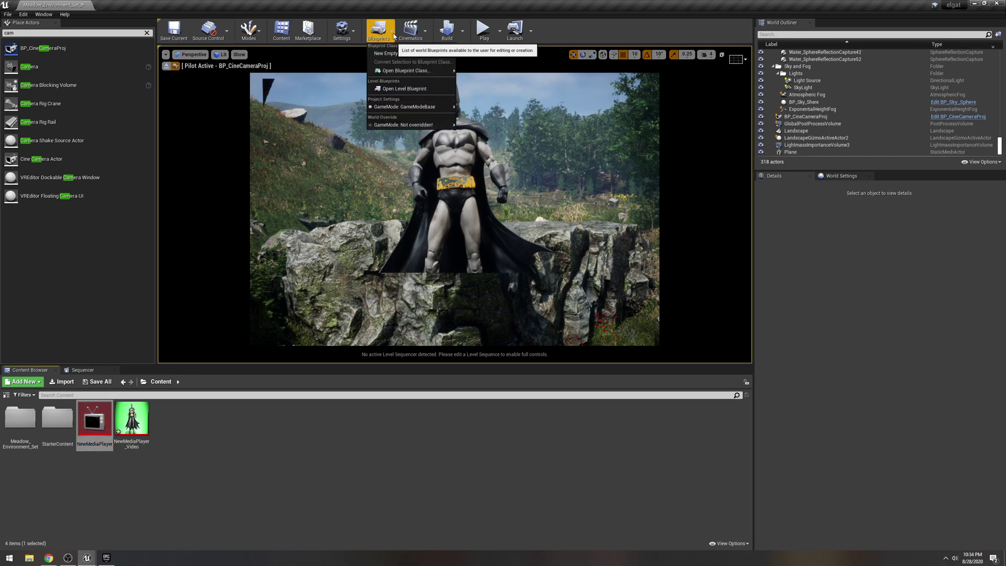
click(404, 88)
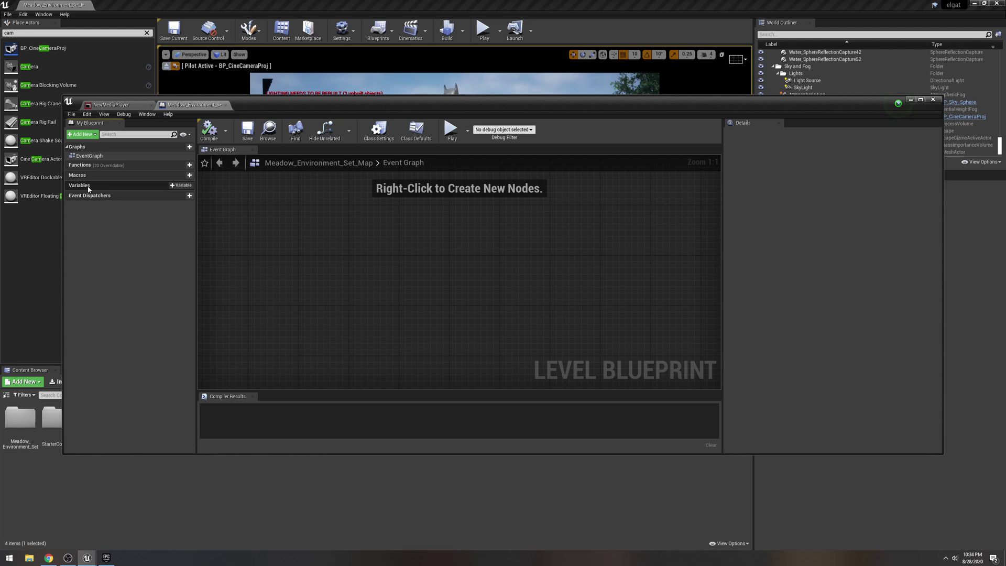
click(181, 185)
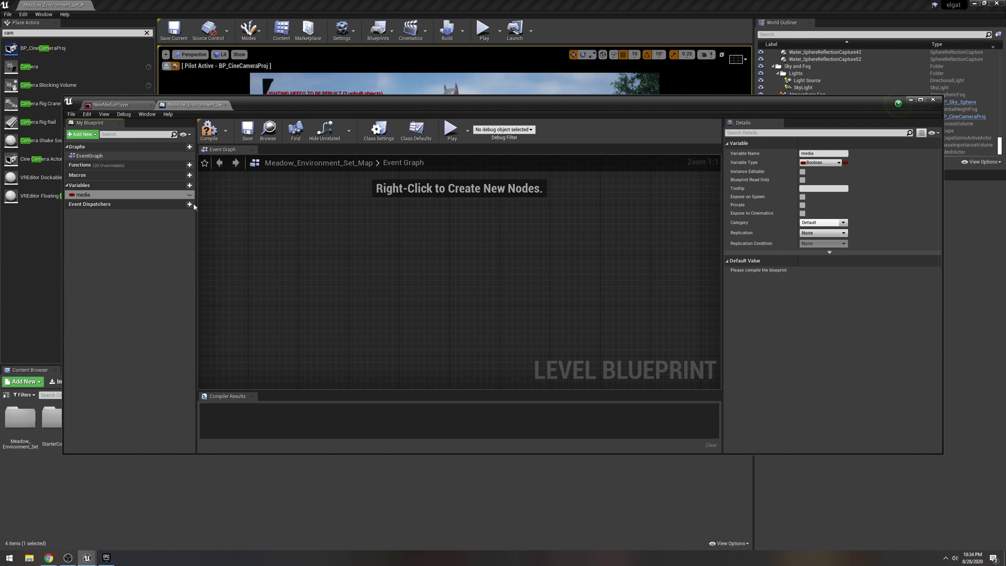
Add an Event BeginPlay node to the event graph and place a getter for the media variable below it.
right_click(346, 246)
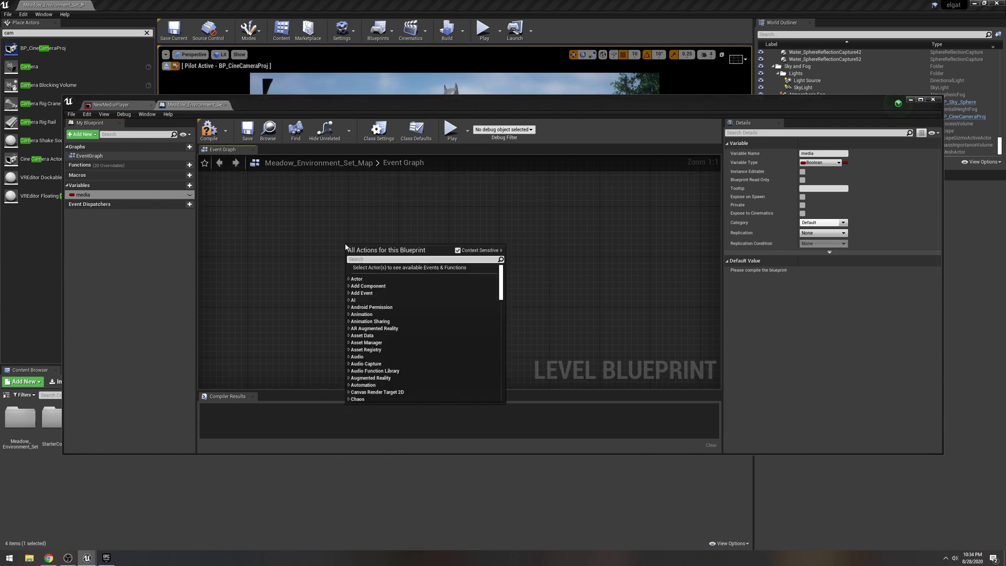
text(eventb)
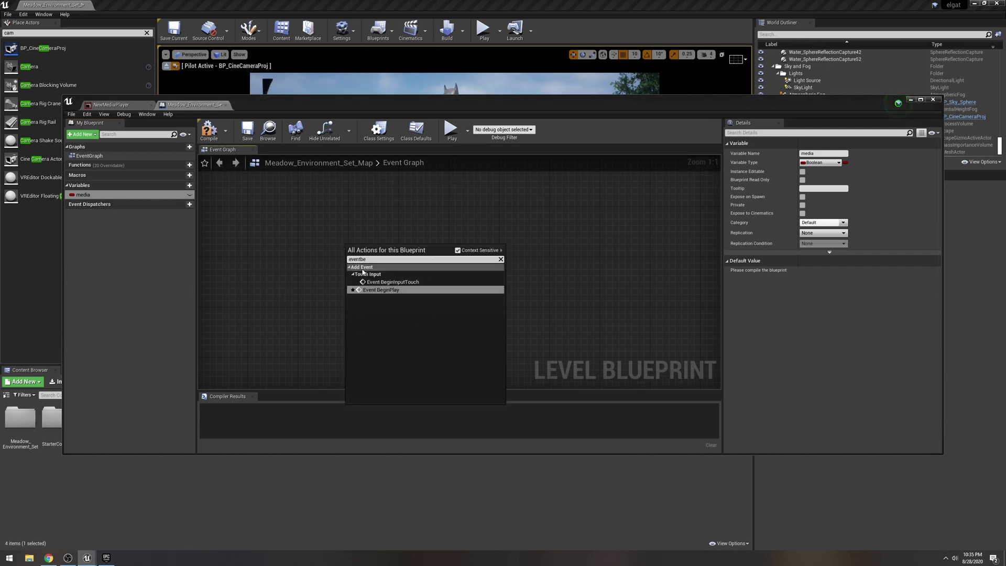
text(e)
click(388, 290)
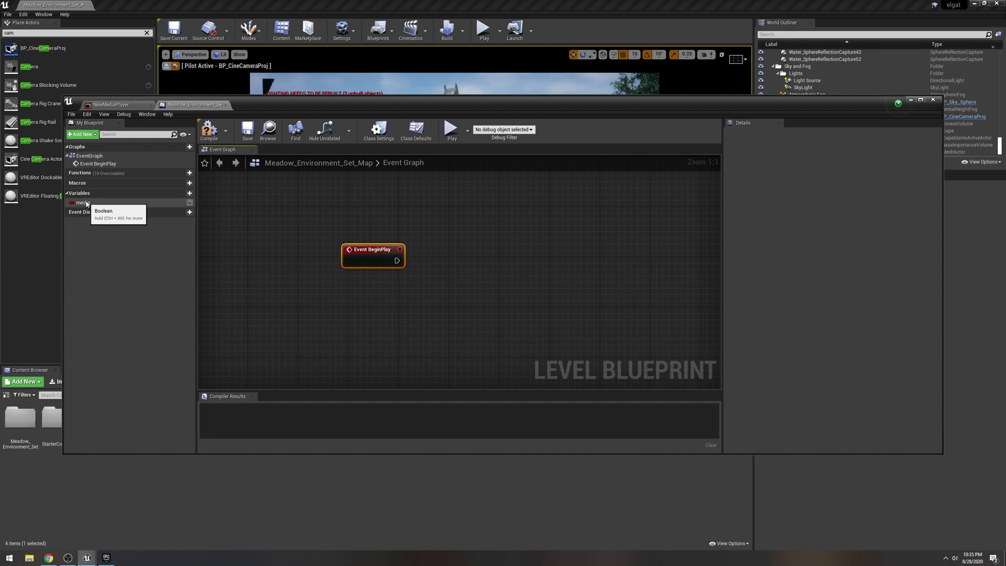
drag(86, 203, 349, 315)
click(361, 331)
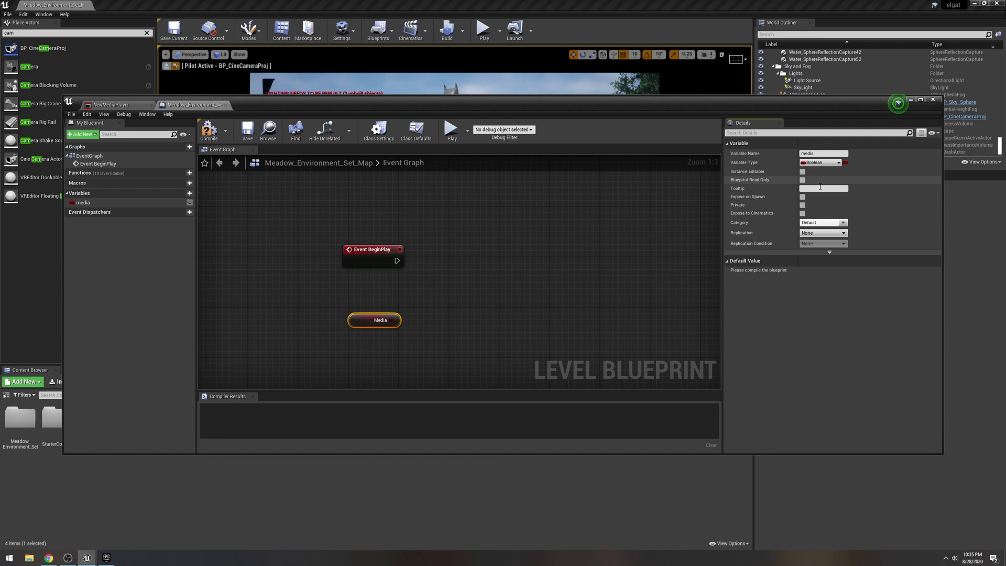
Change the media variable's type to Media Player, accept the type change and dismiss the search results.
click(820, 163)
text(medi)
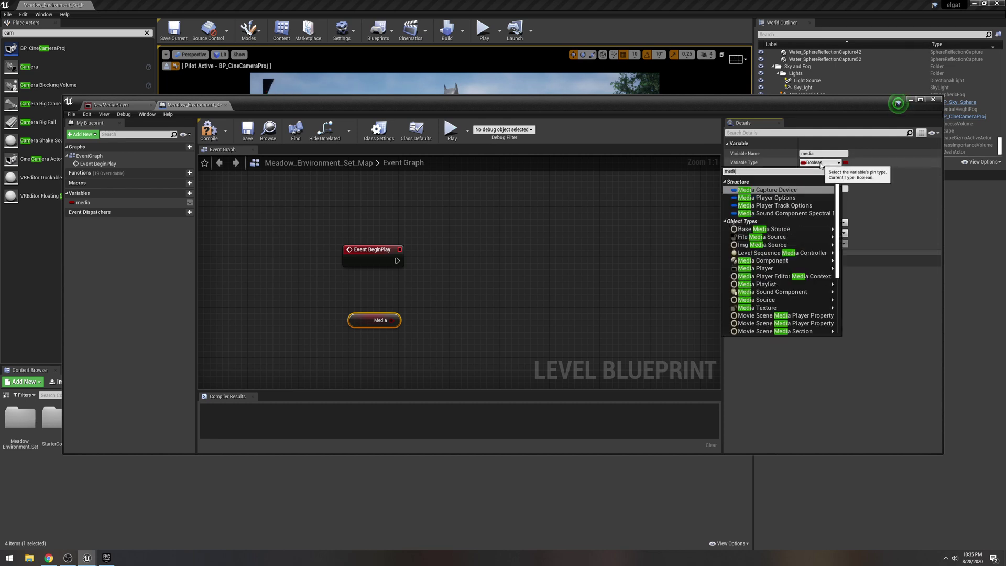
text(a pla)
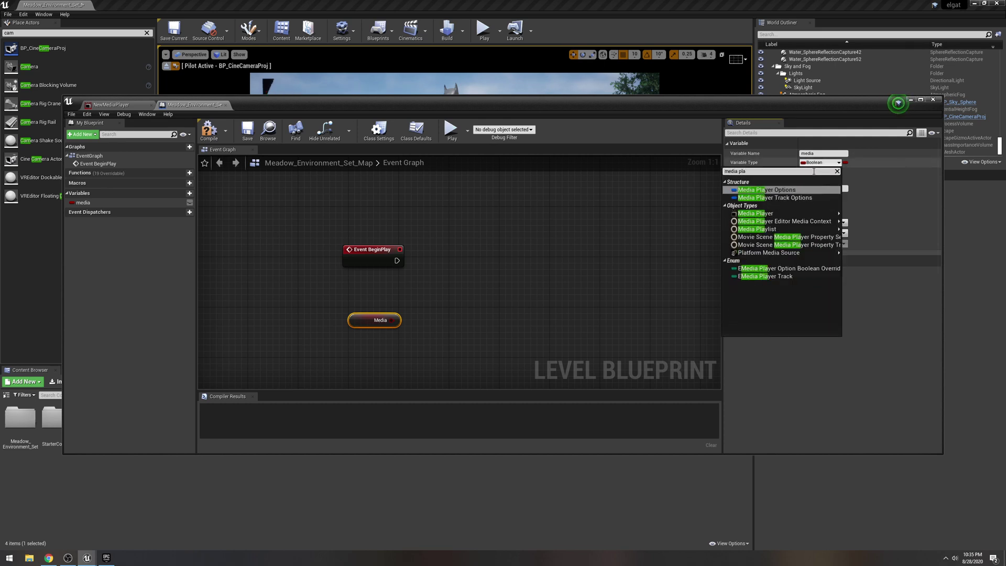
mouse_move(765, 213)
click(859, 217)
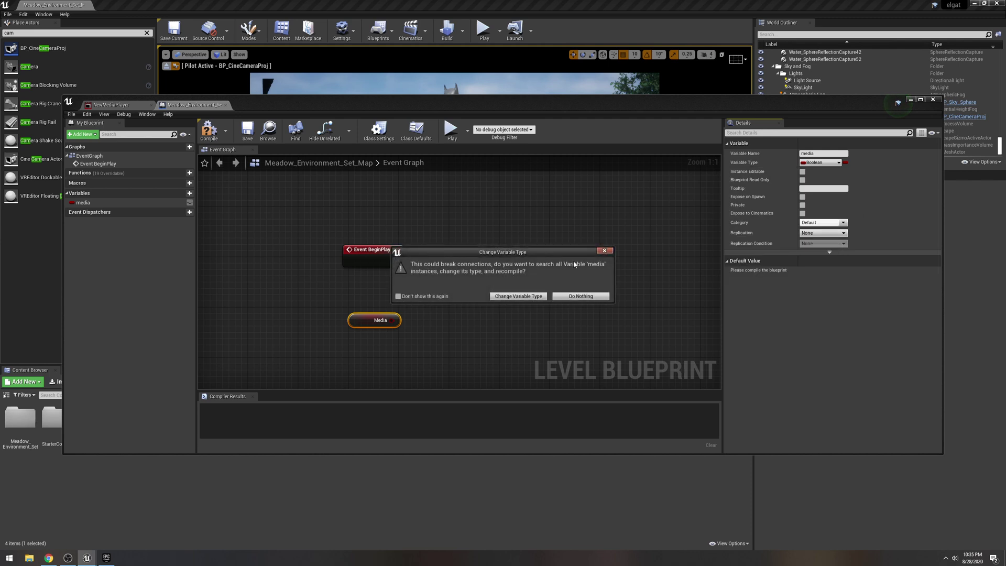
click(517, 296)
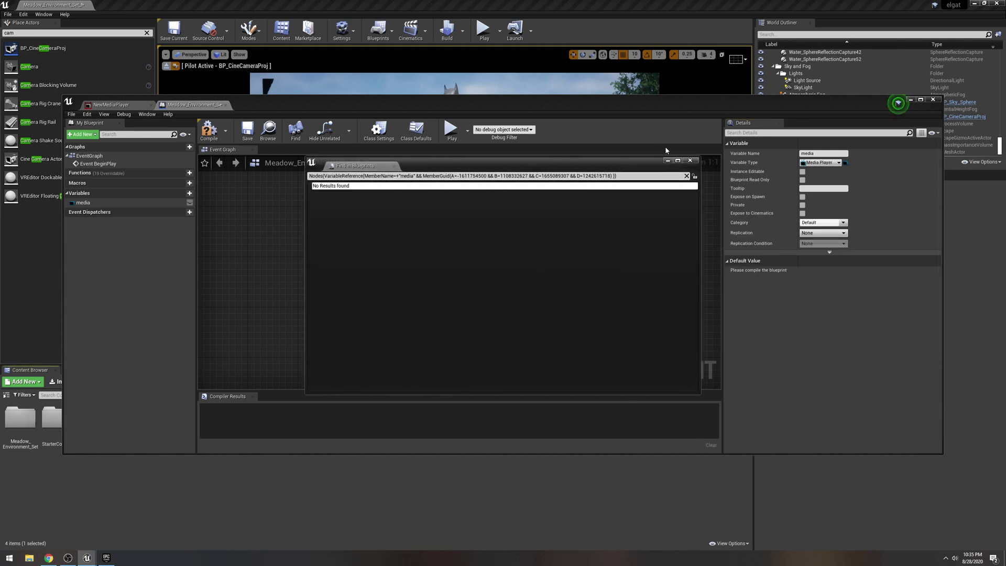
click(690, 161)
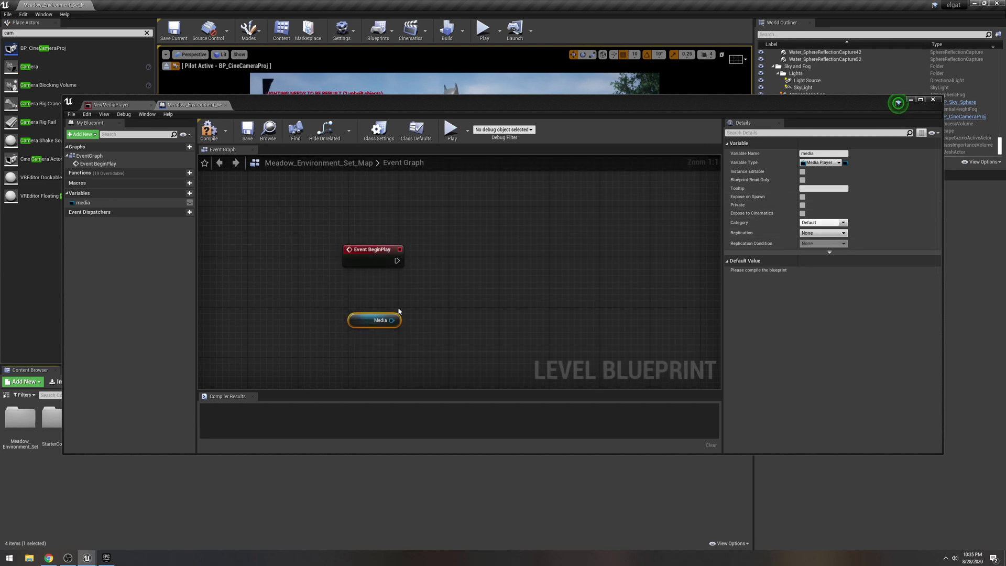
Compile the Level Blueprint and set the media variable's default value to NewMediaPlayer.
click(212, 132)
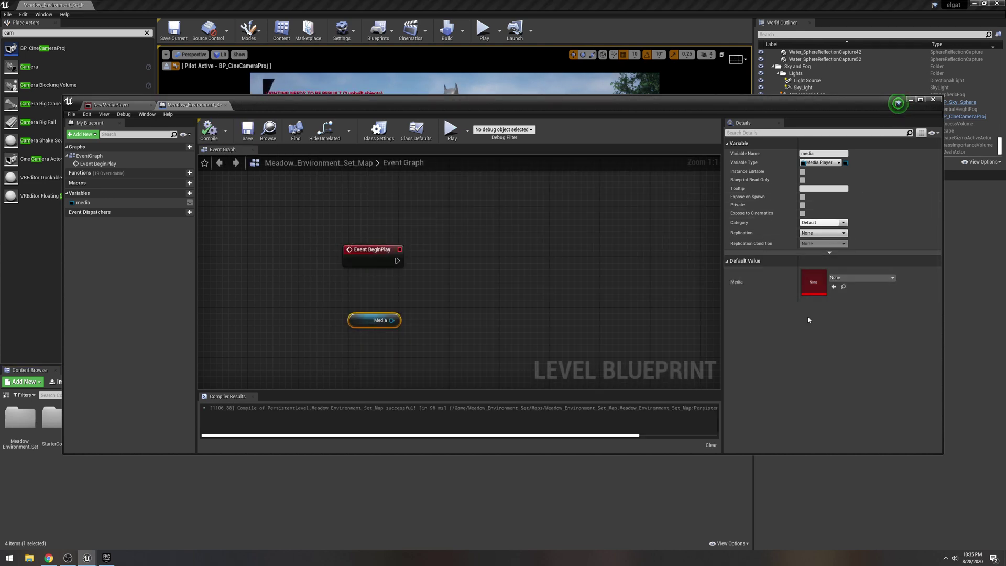
click(861, 278)
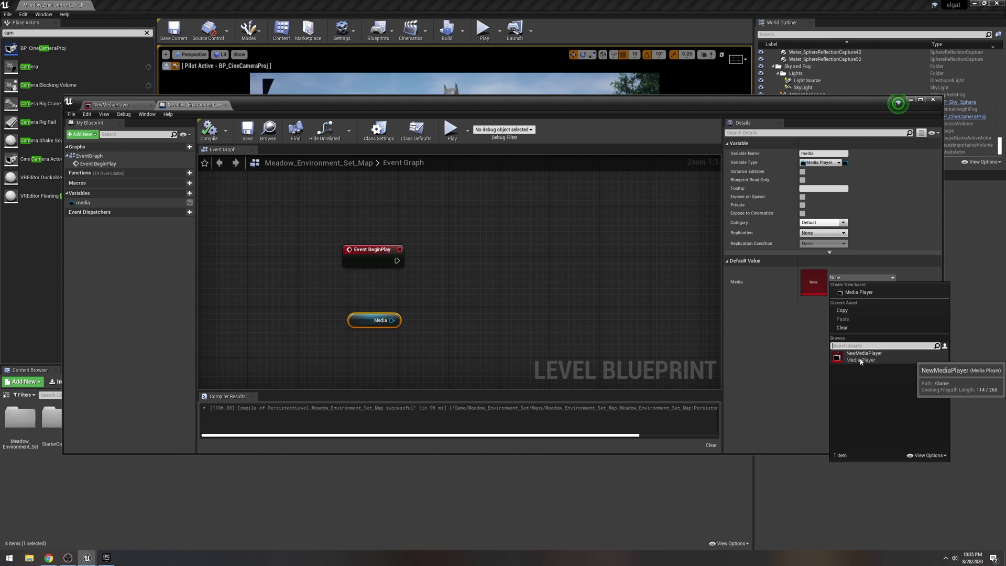
click(864, 356)
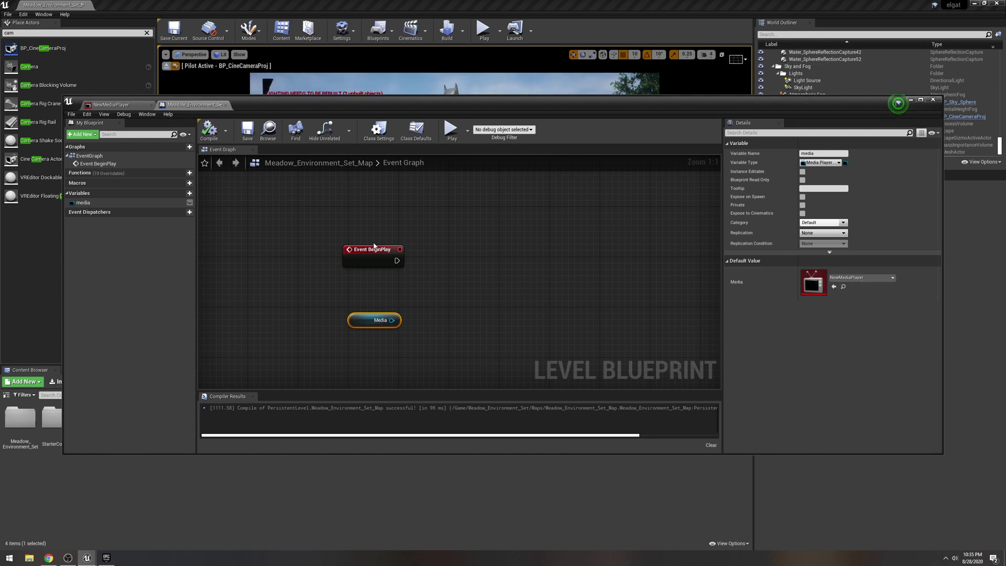
Add an Open Url node targeting the media getter and connect Event BeginPlay's execution output to it.
drag(392, 321, 393, 325)
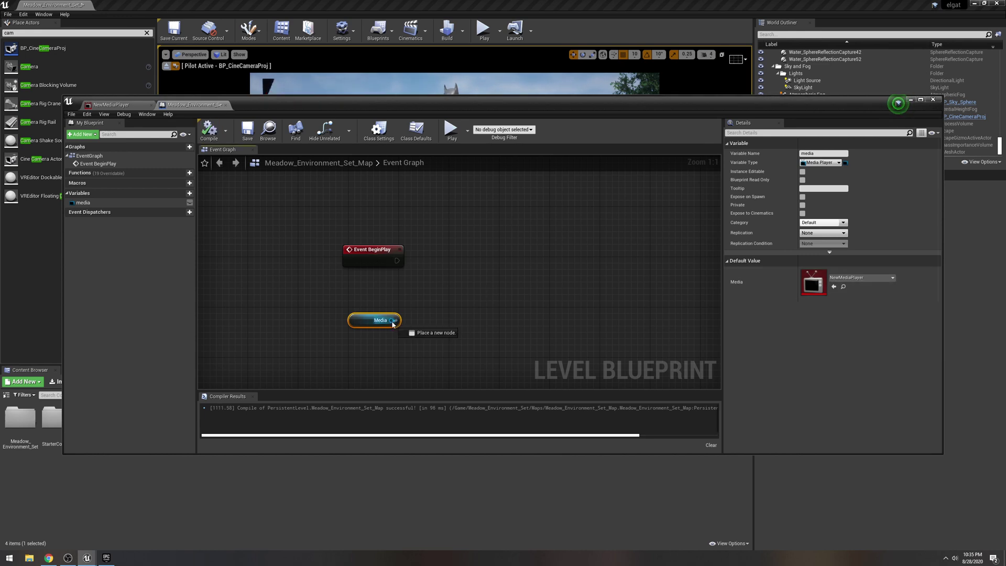
drag(491, 292, 491, 292)
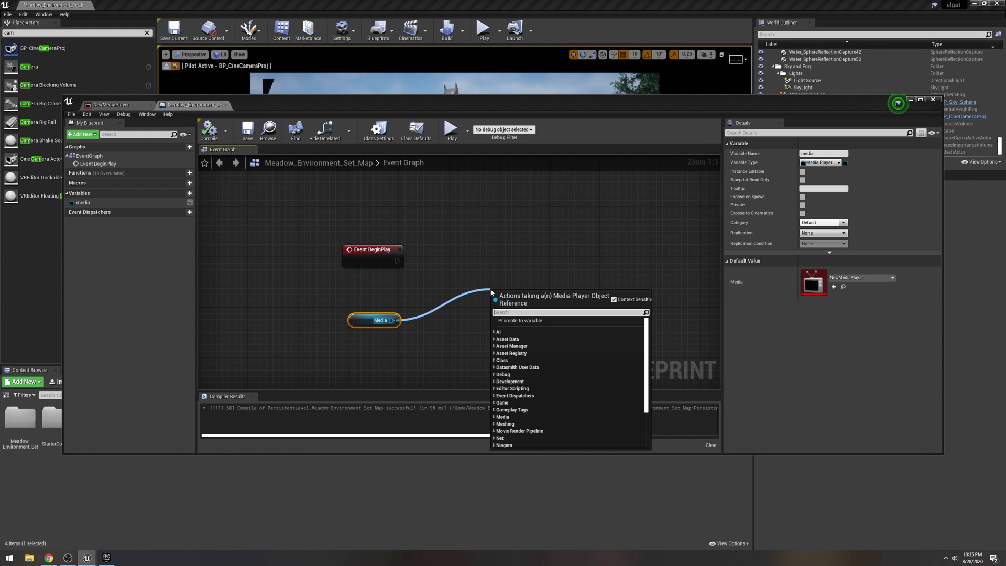
text(open)
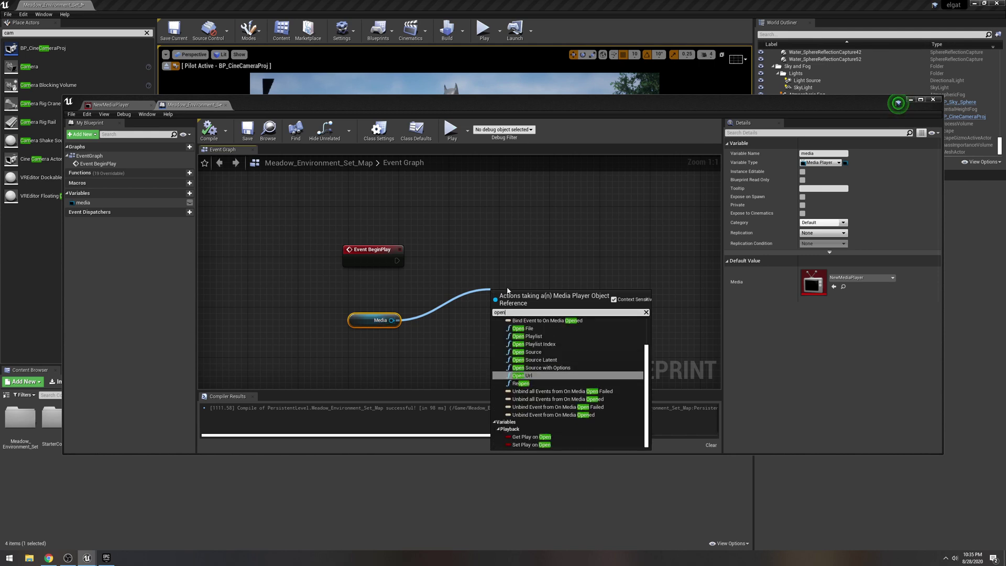
click(530, 376)
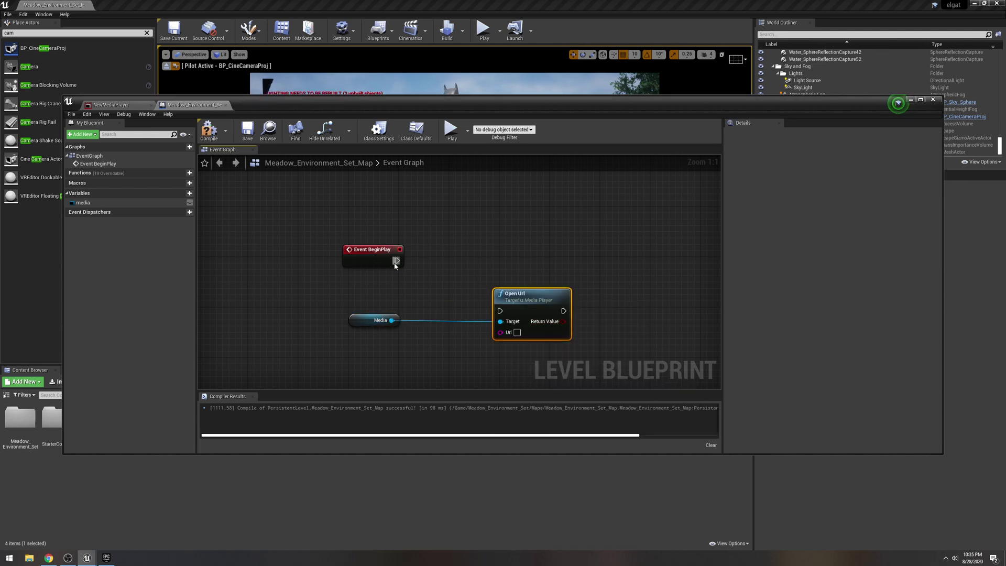
drag(395, 266, 501, 311)
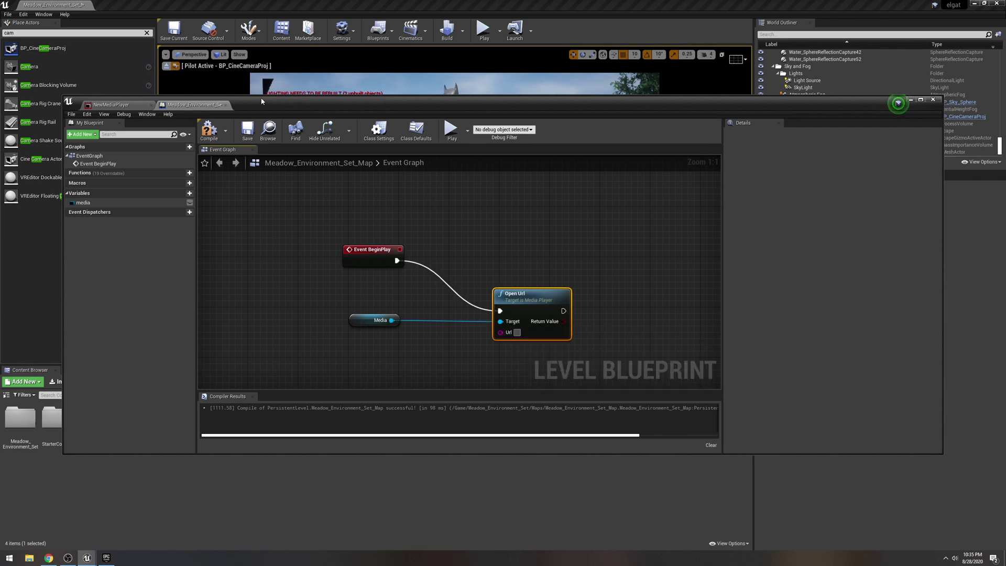
Copy the Cam Link 4K feed's media URL from NewMediaPlayer and minimize its editor window.
drag(275, 104, 398, 71)
double_click(90, 411)
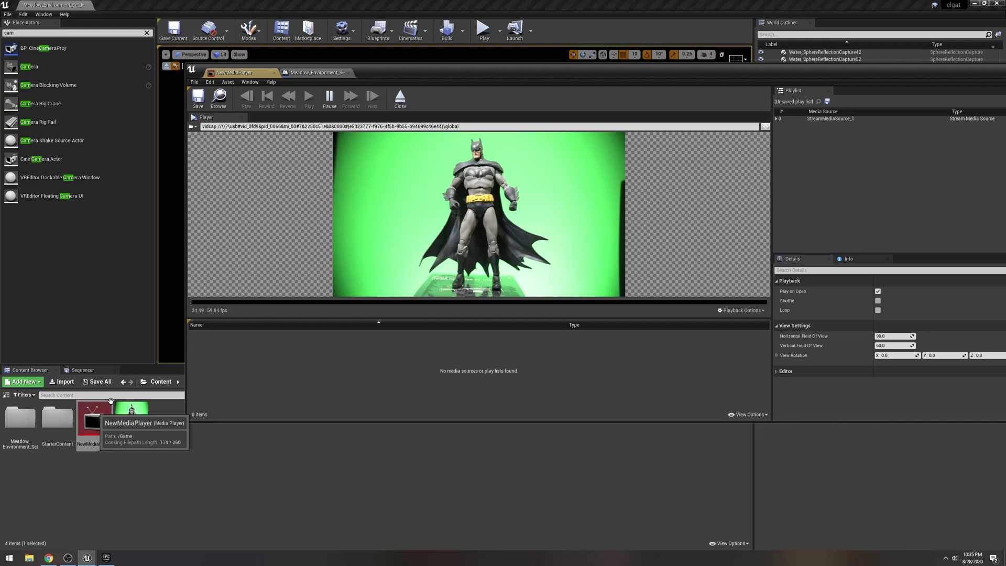
click(473, 126)
key(ctrl+c)
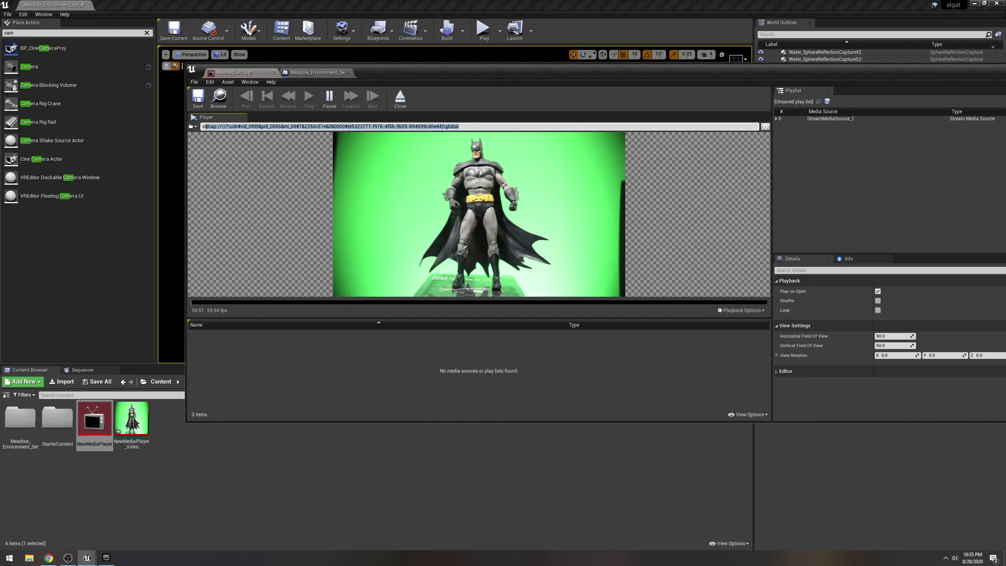
drag(972, 75, 769, 75)
click(833, 70)
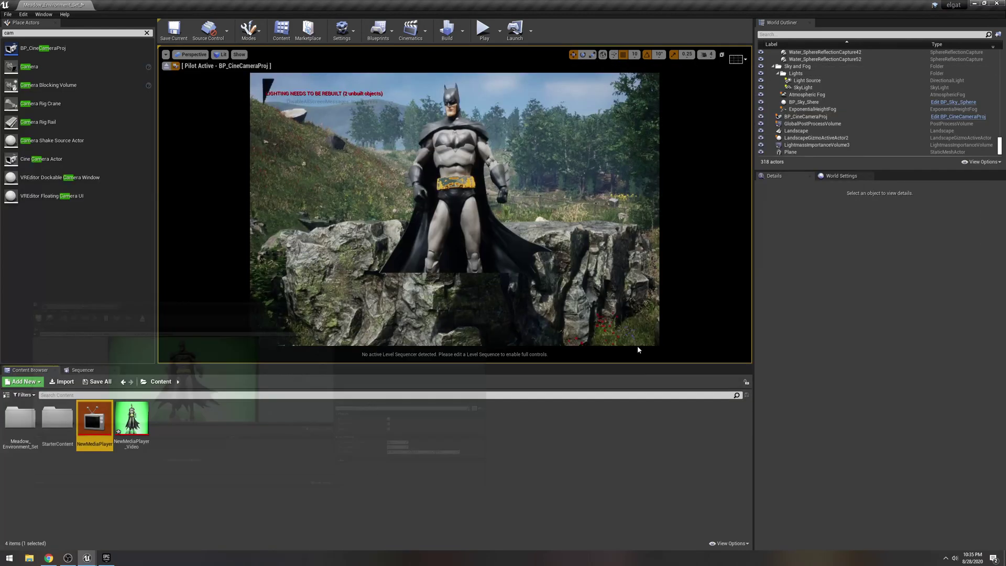
Paste the copied feed URL into the Open Url node's Url input, compile and save the Level Blueprint, and minimize it.
click(377, 32)
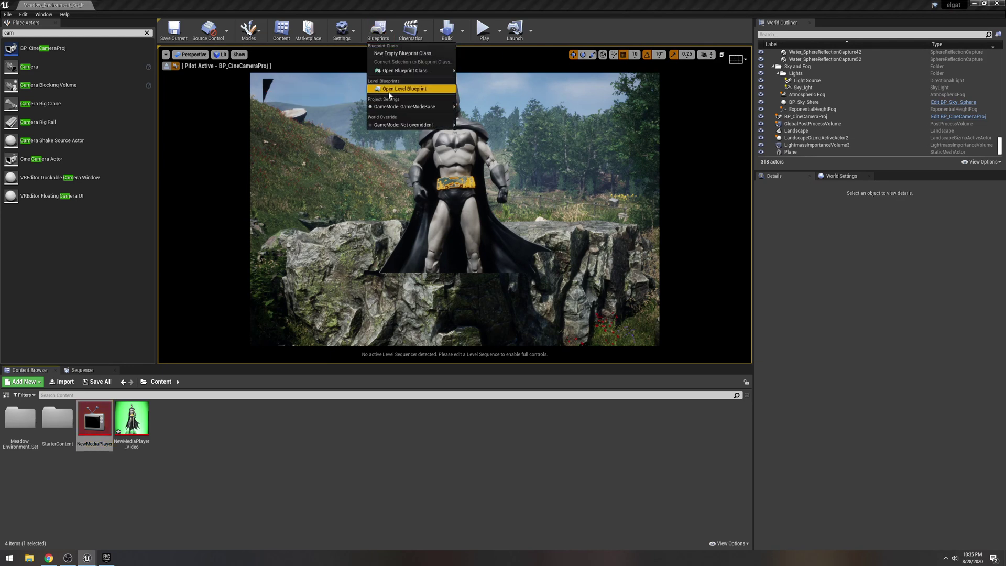
click(406, 85)
click(439, 303)
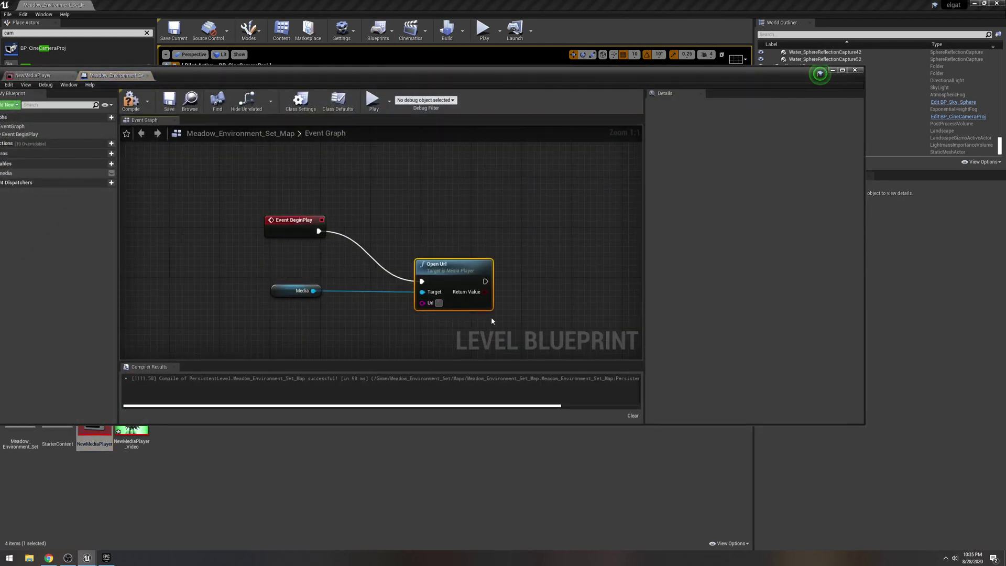
key(ctrl+v)
key(Return)
click(135, 104)
click(170, 102)
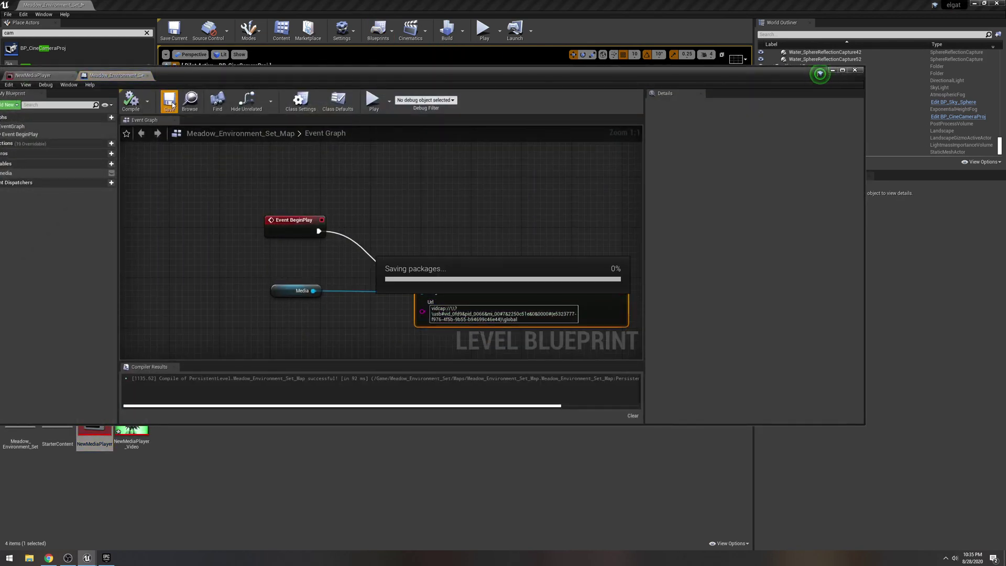
click(833, 69)
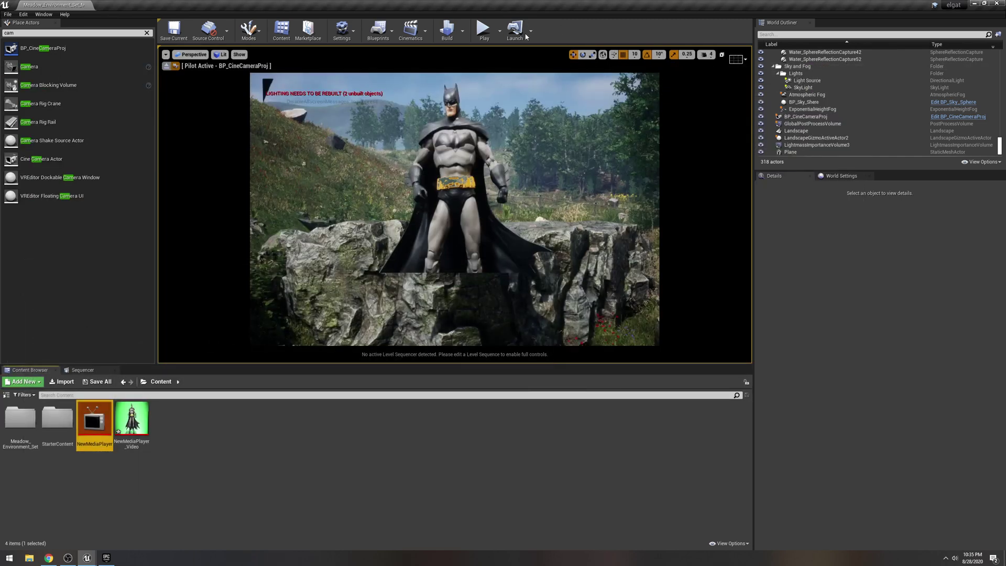
Play the level in the editor, move around the keyed figure to check the live feed, and end the play session.
click(490, 31)
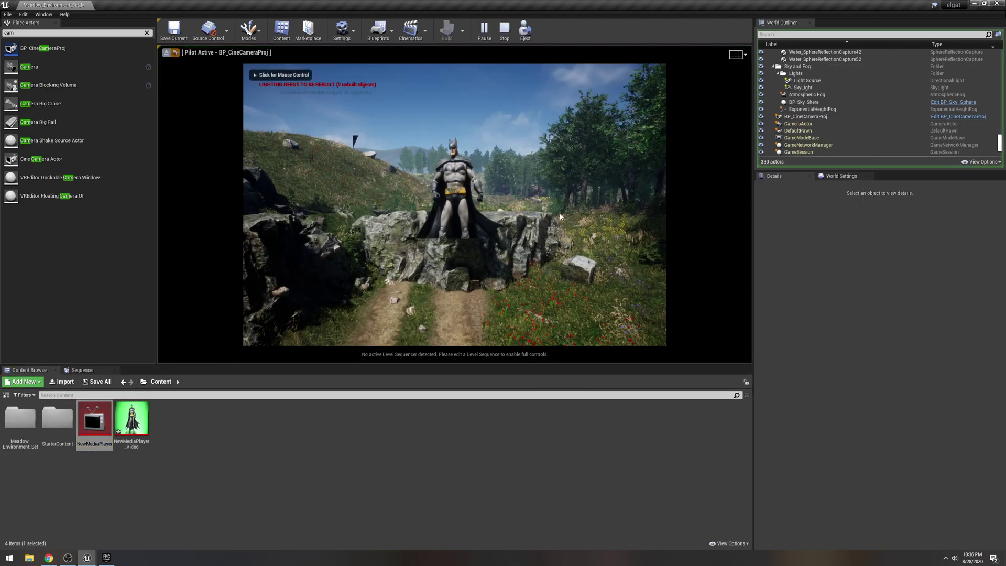
click(561, 216)
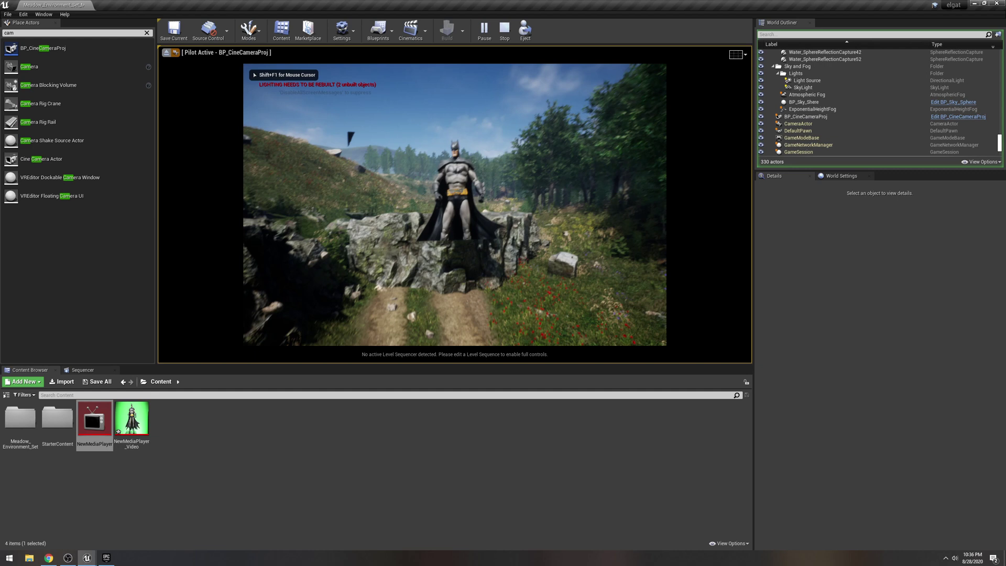
key(a)
key(d)
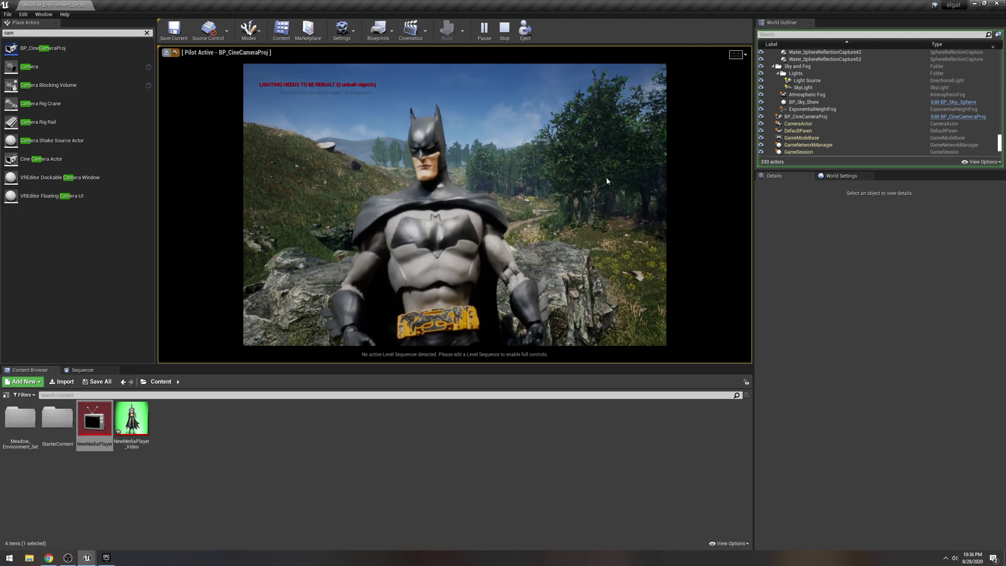
key(Escape)
Reopen the Cam Link 4K video capture device in NewMediaPlayer and minimize the player window.
double_click(89, 425)
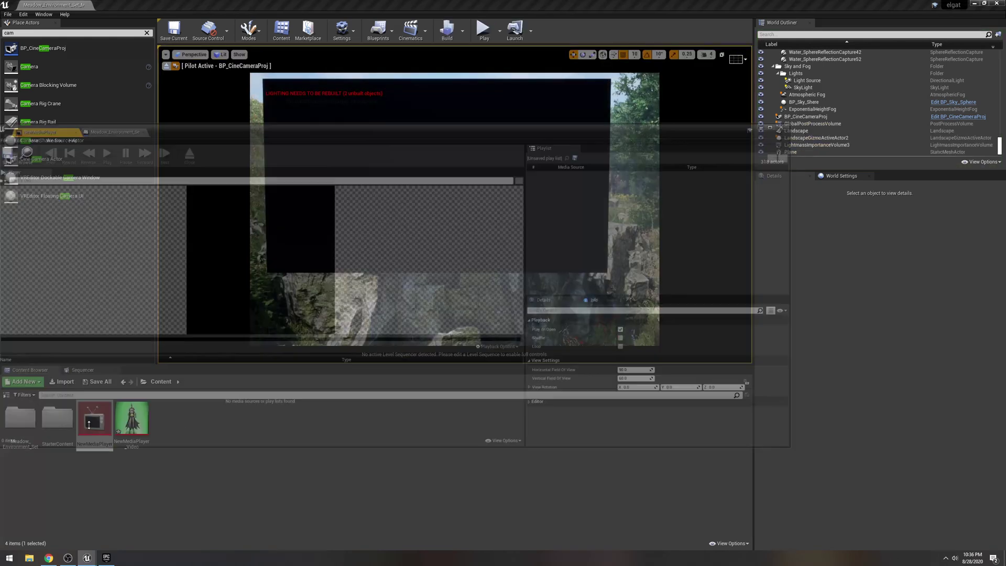
drag(192, 76, 269, 75)
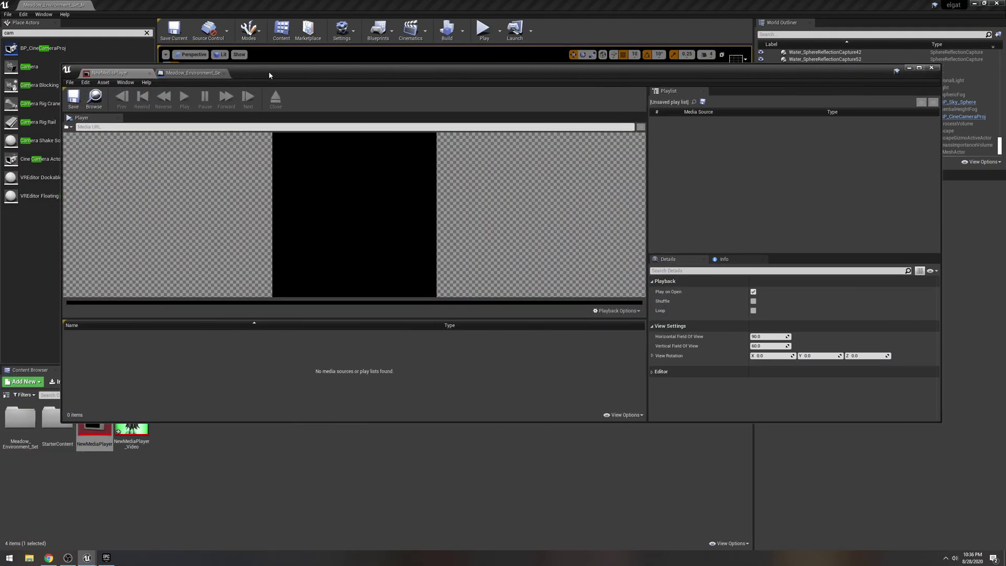
click(68, 126)
mouse_move(79, 141)
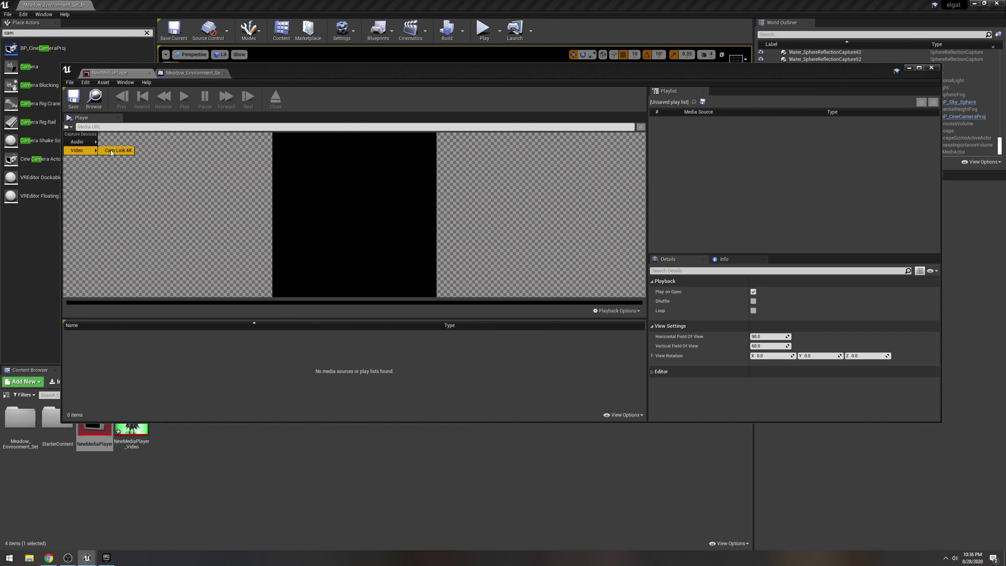
click(137, 151)
click(910, 69)
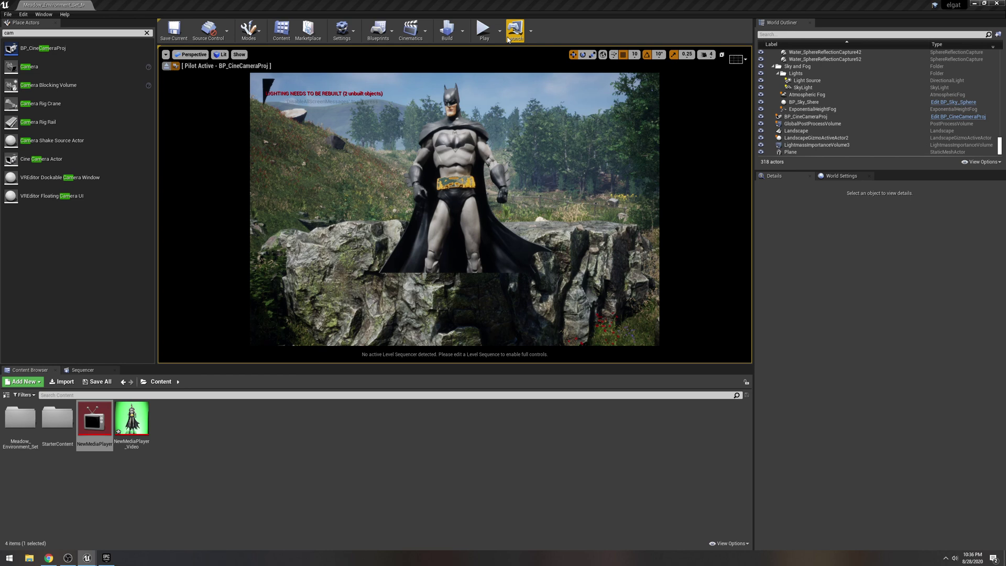
Add a new level sequence named NewLevelSequence and set its frame rate to 24 fps.
click(410, 30)
click(433, 54)
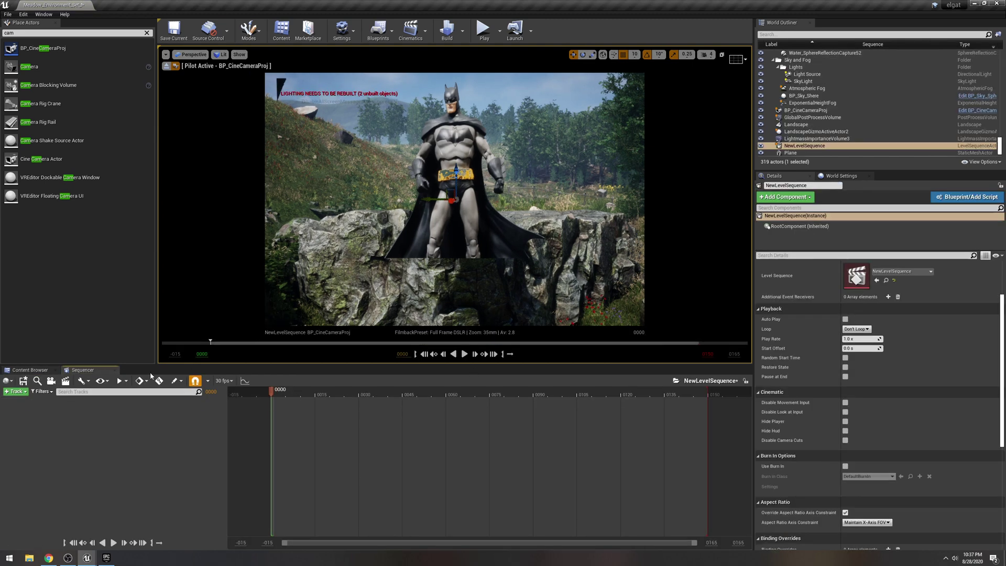
click(224, 381)
click(247, 250)
Restore the live feed after creating the sequence by selecting Cam Link 4K as NewMediaPlayer's video source.
click(30, 370)
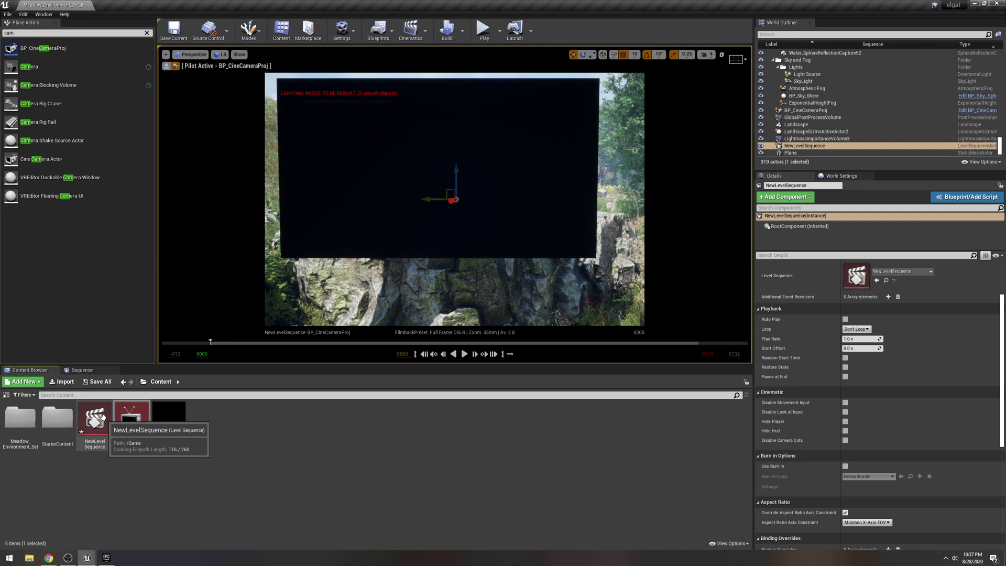
click(102, 417)
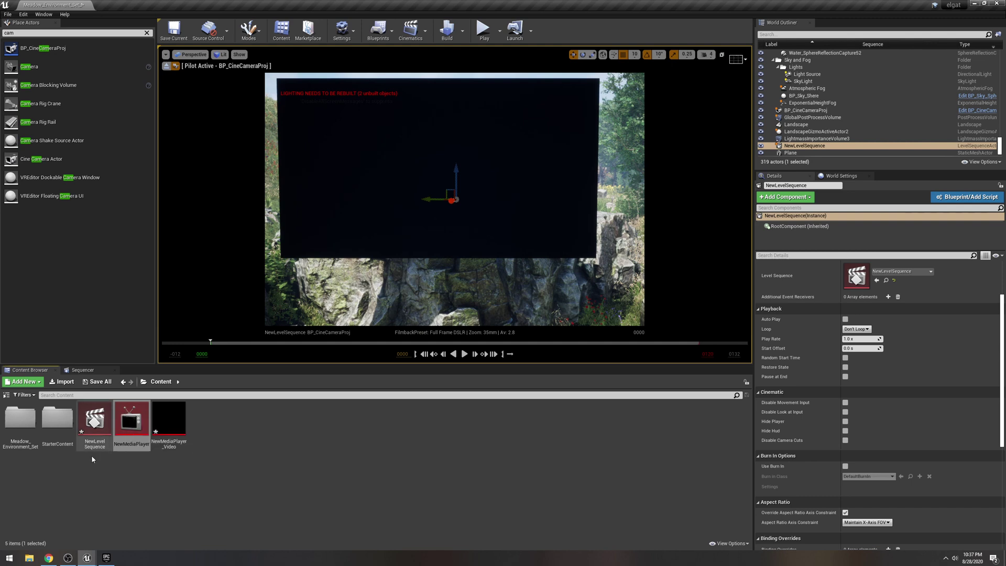
double_click(131, 415)
click(68, 126)
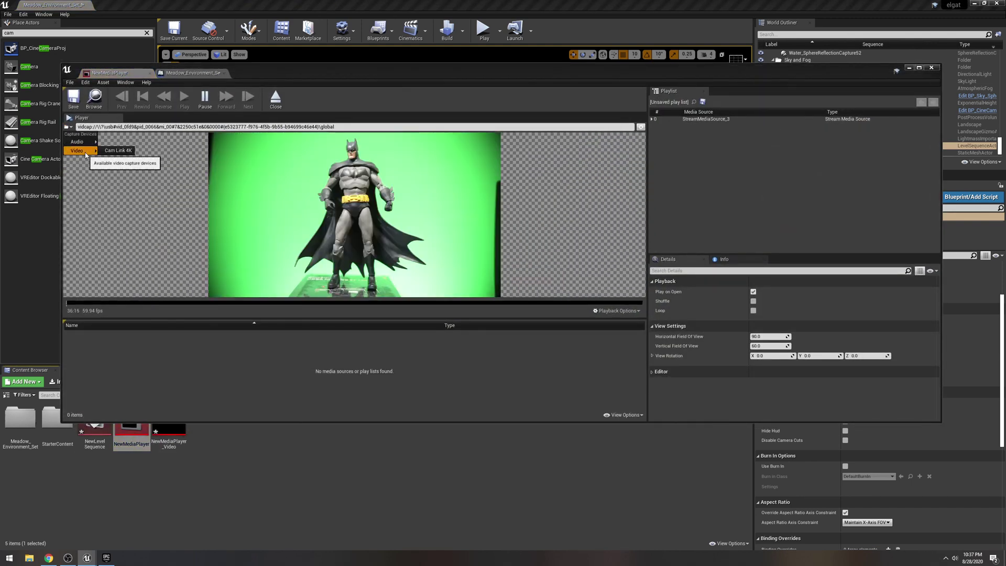
click(137, 160)
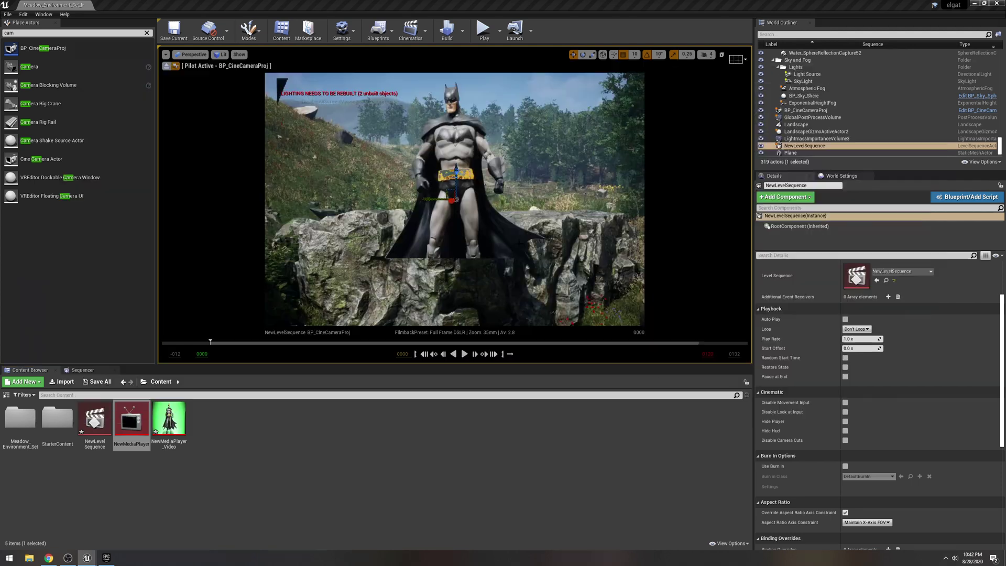
Open NewLevelSequence and add the BP_CineCameraProj actor to it, keeping the playhead at frame 0000.
click(95, 419)
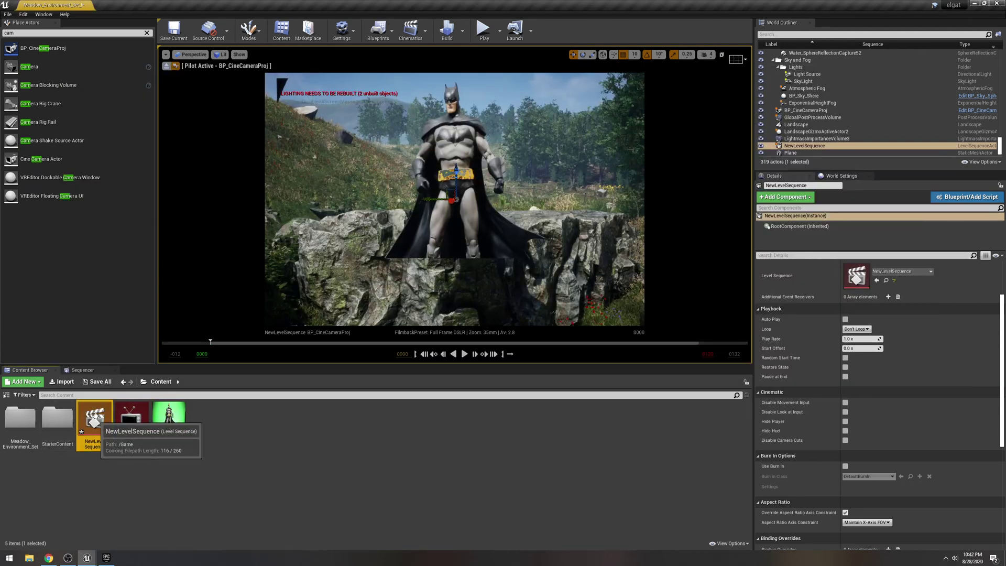
double_click(95, 419)
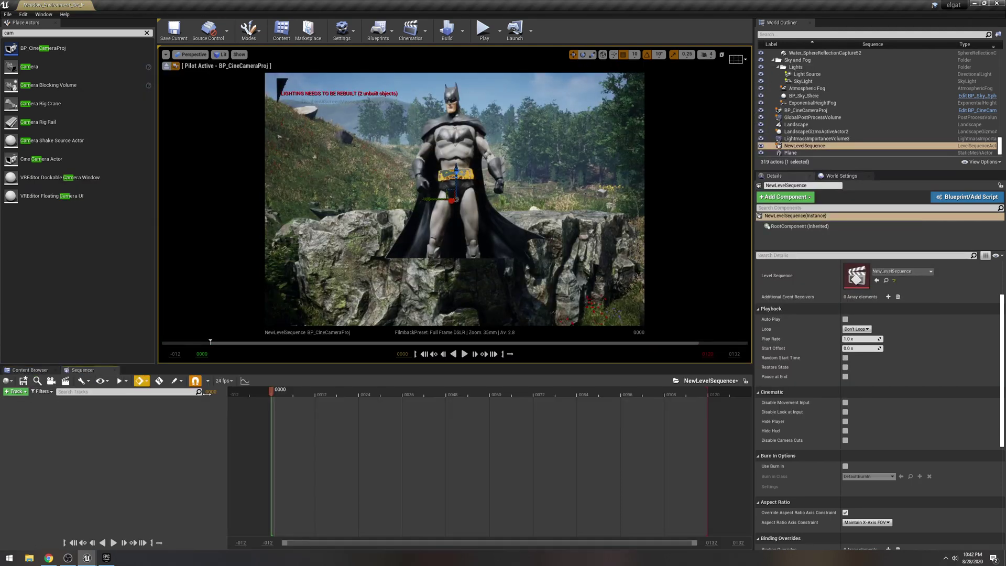
click(15, 392)
mouse_move(58, 400)
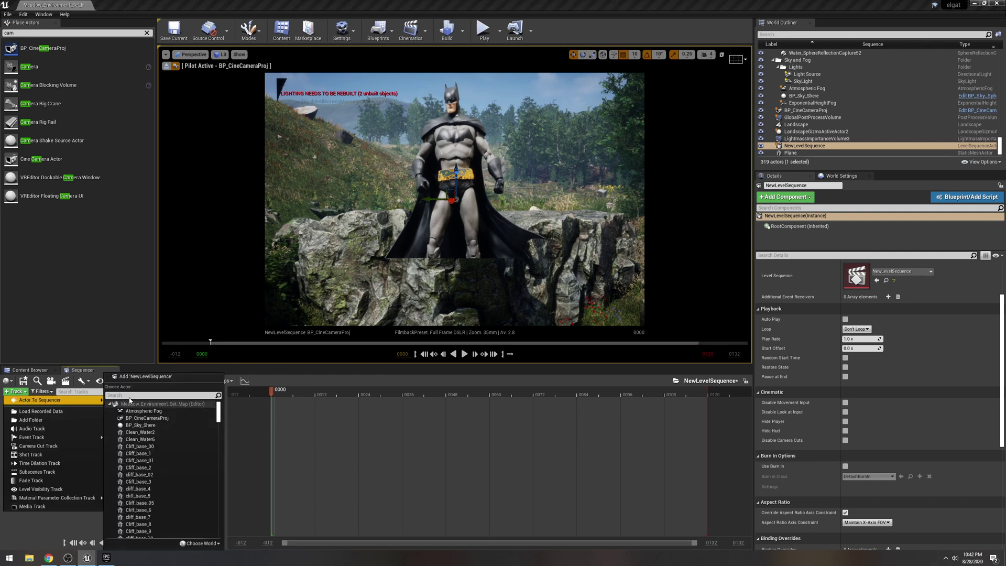
click(147, 419)
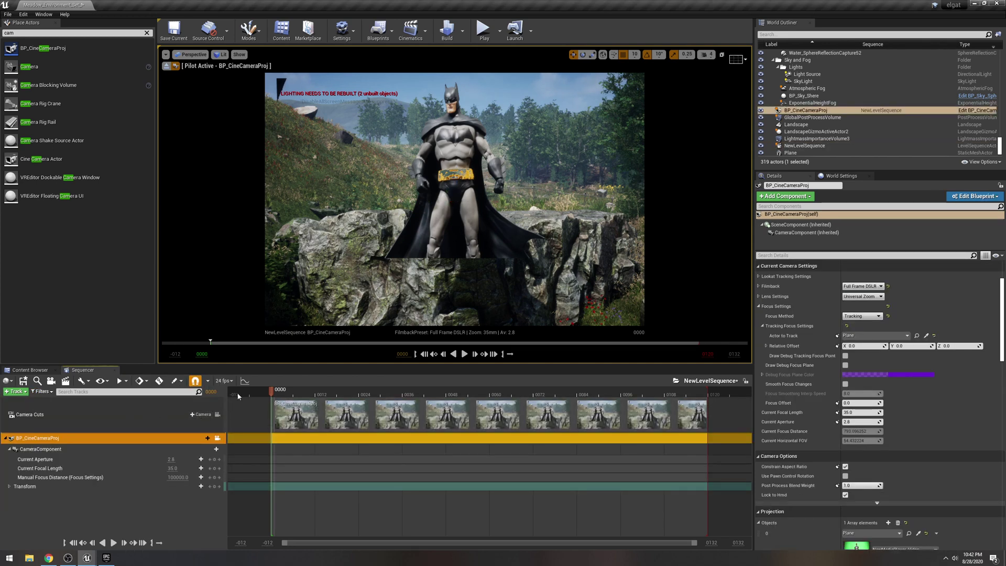
mouse_move(274, 391)
mouse_down()
mouse_move(296, 395)
mouse_move(275, 397)
mouse_up()
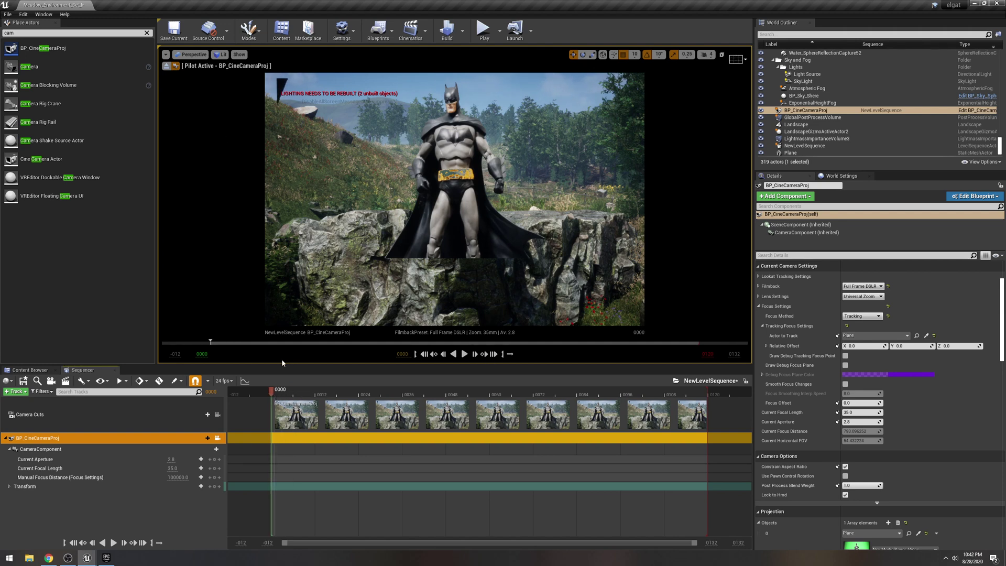
Examine NewMediaPlayer's live feed and editor settings, minimize its window and return to the level sequence.
click(31, 370)
double_click(131, 419)
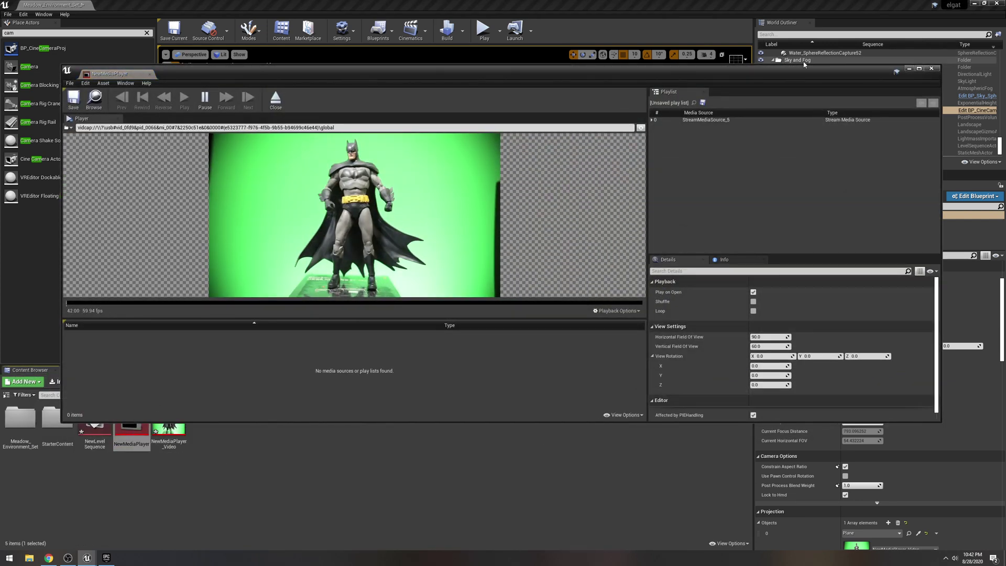
click(908, 69)
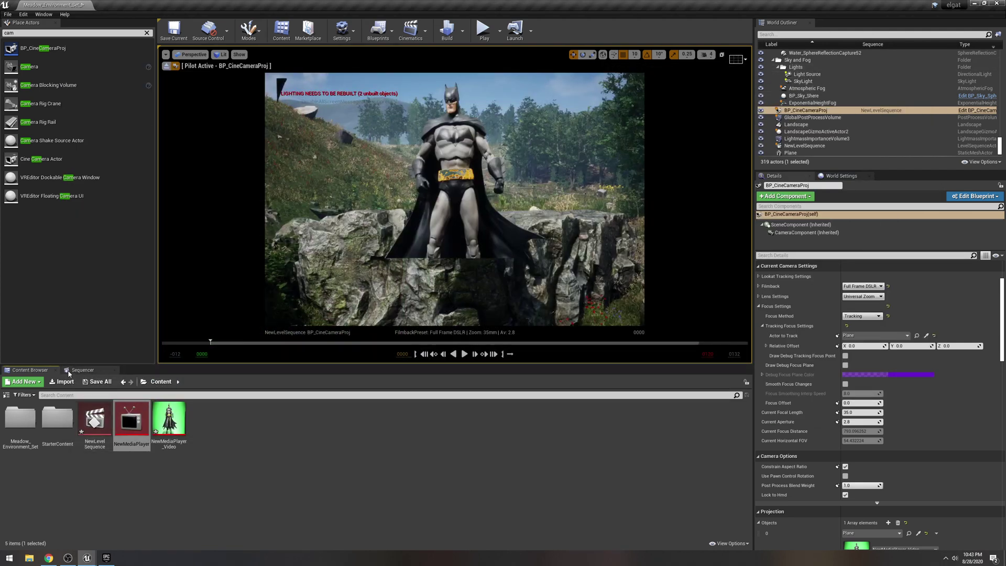
click(87, 369)
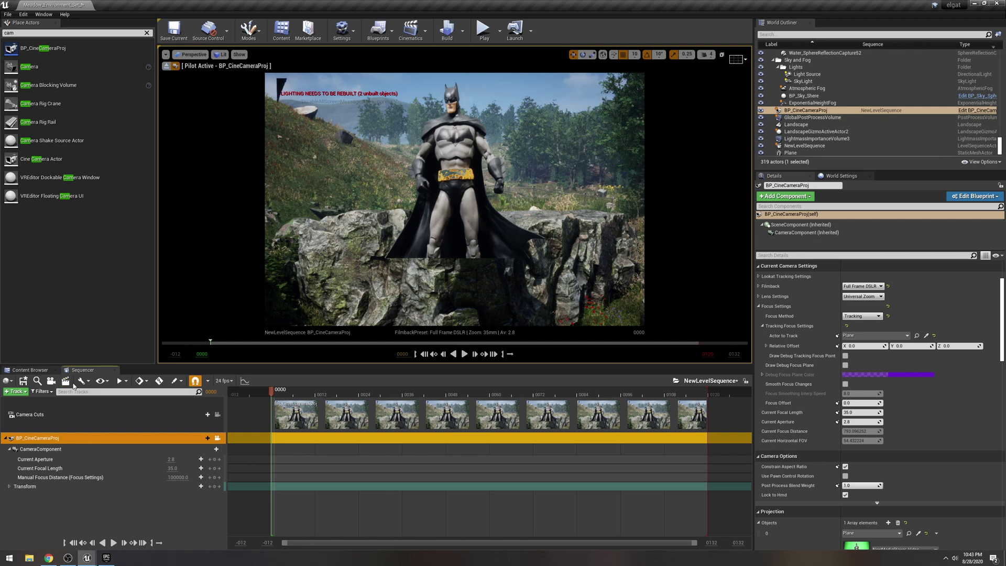
Reopen NewMediaPlayer, reselect Cam Link 4K as its video source, minimize its window and return to NewLevelSequence.
click(30, 370)
double_click(131, 420)
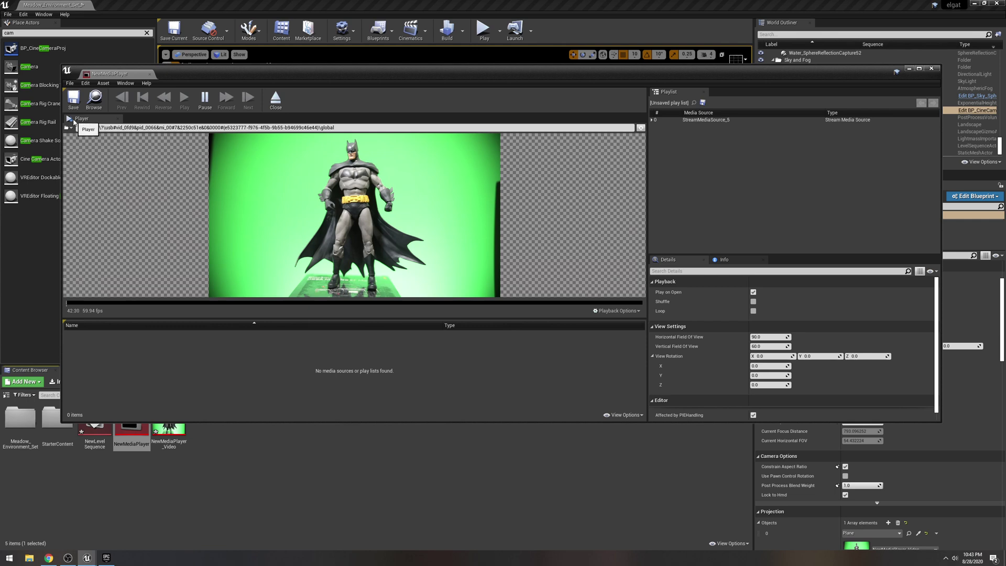
click(909, 71)
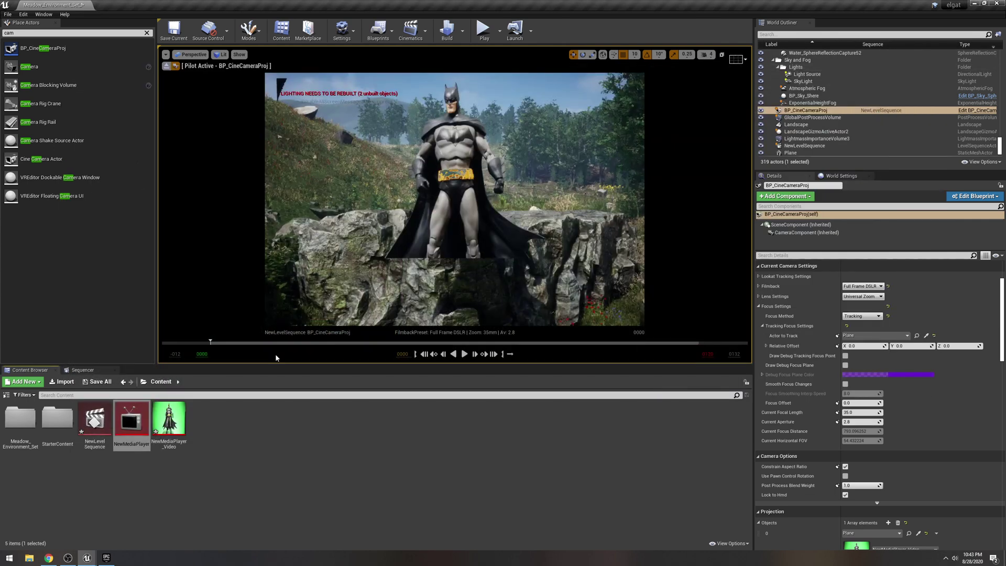
double_click(132, 432)
click(67, 127)
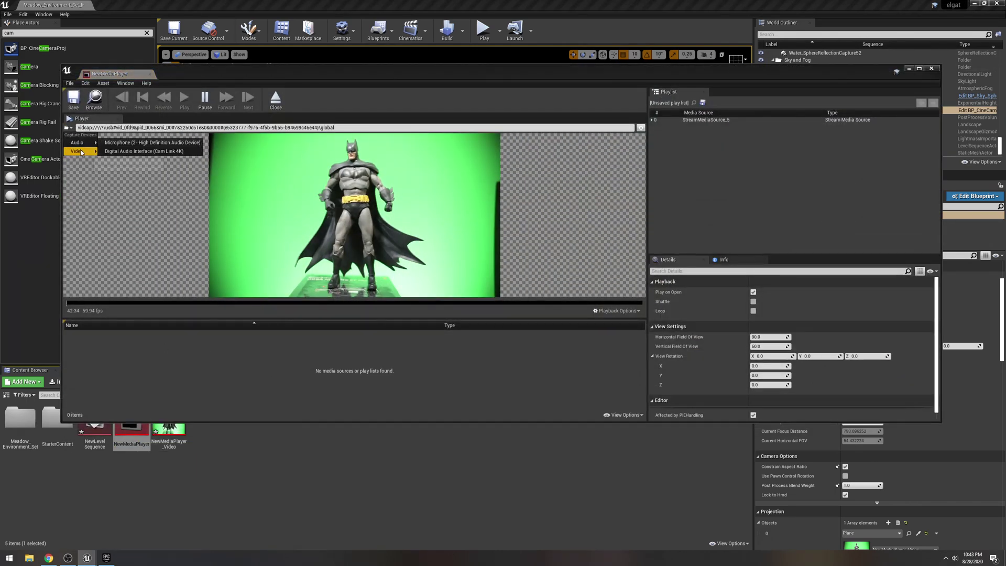
click(105, 149)
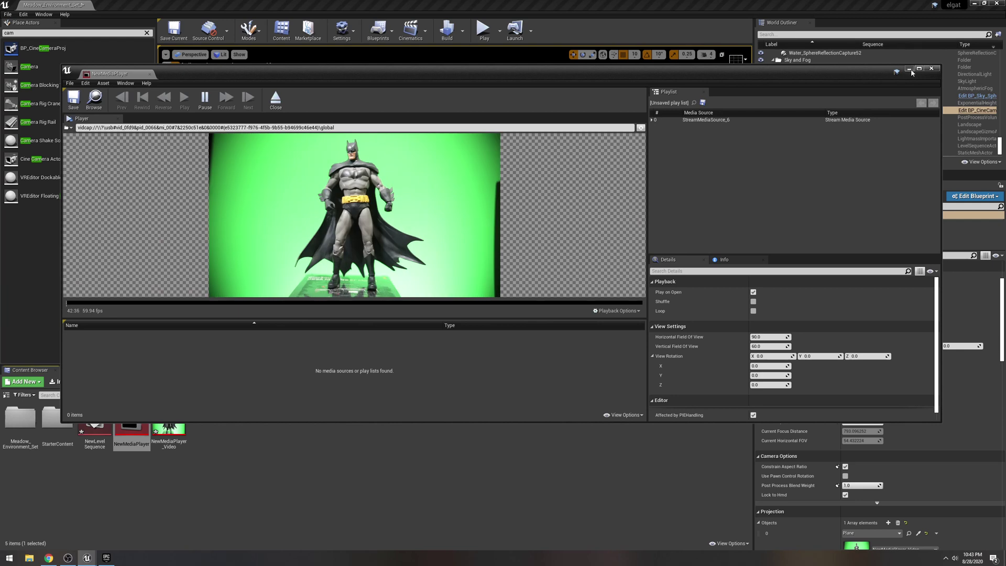
click(910, 71)
double_click(94, 419)
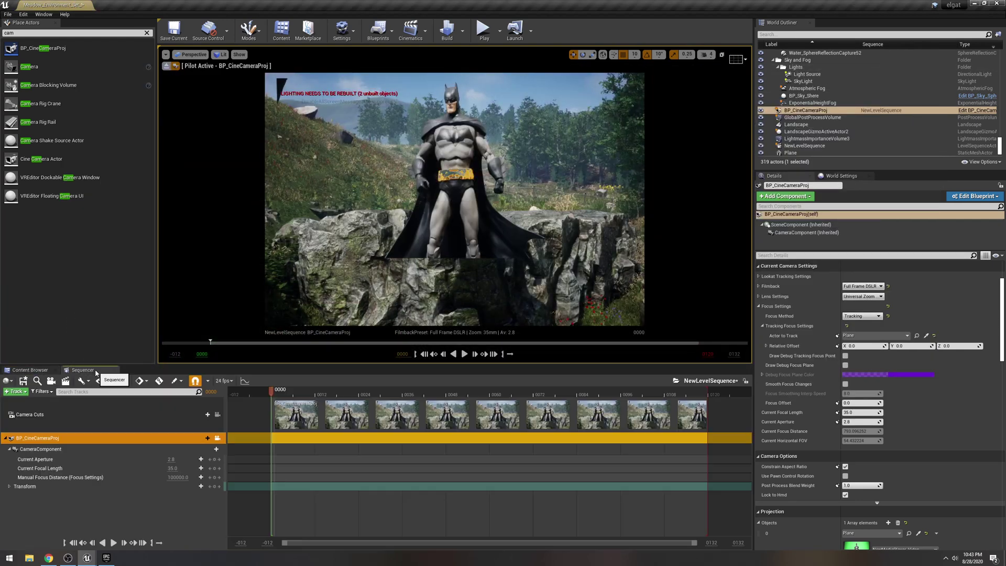
Scrub NewLevelSequence to frame 0002, and switch to OBS to move its window off this screen.
drag(273, 392, 293, 391)
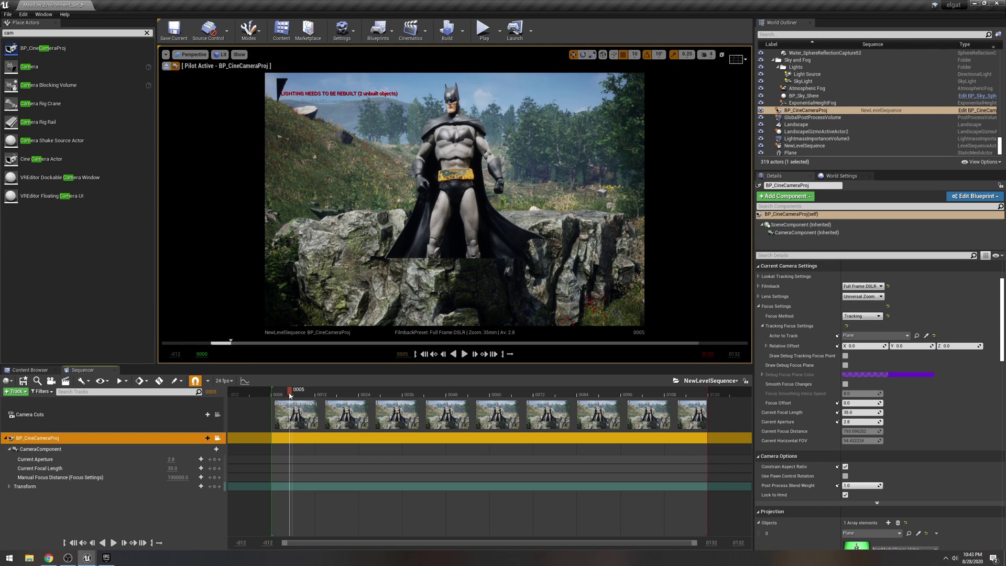
drag(290, 394, 282, 398)
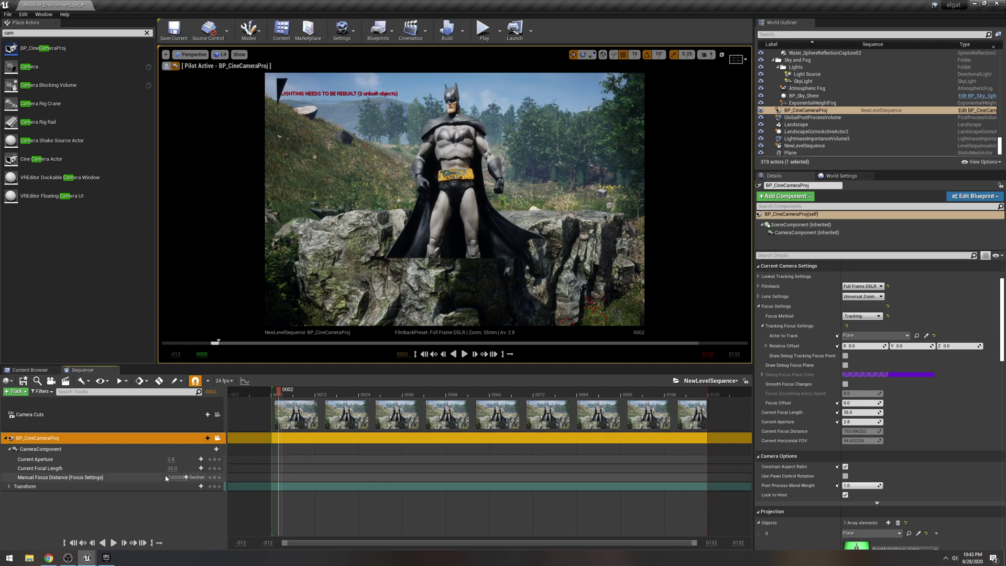
click(67, 558)
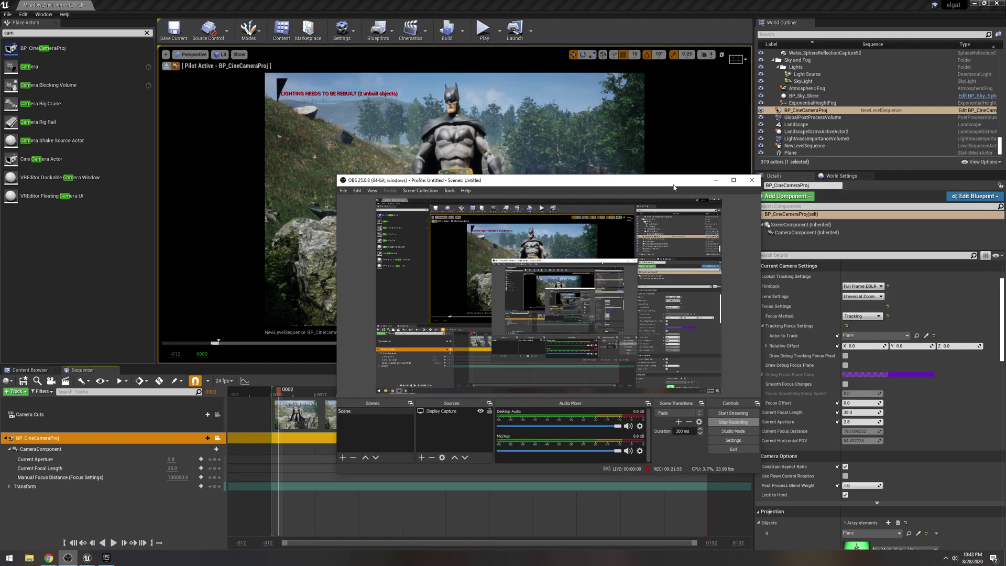
drag(627, 181, 1005, 146)
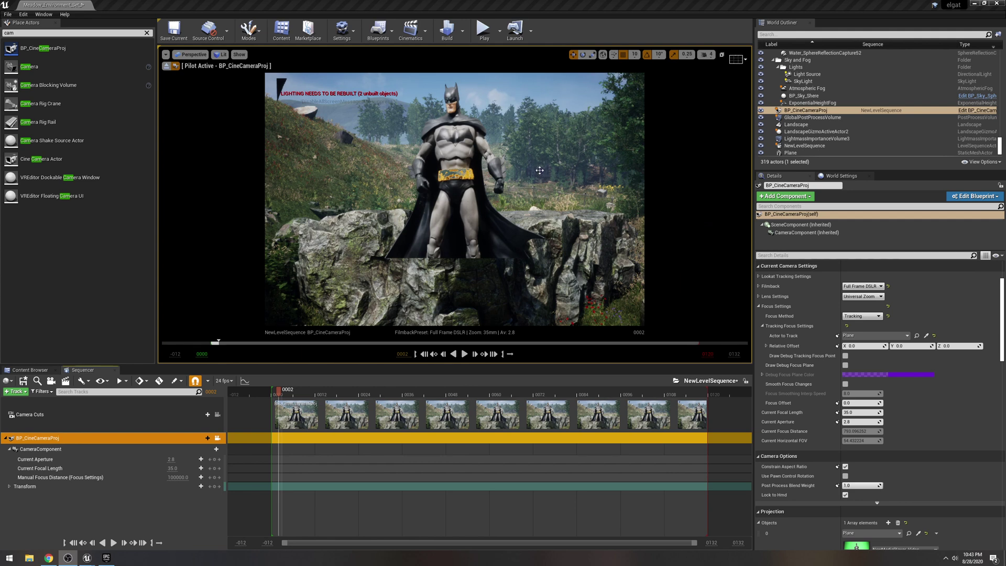
Play the level in the viewport, fly around the keyed figure to check the live composite, and stop the play session.
click(484, 31)
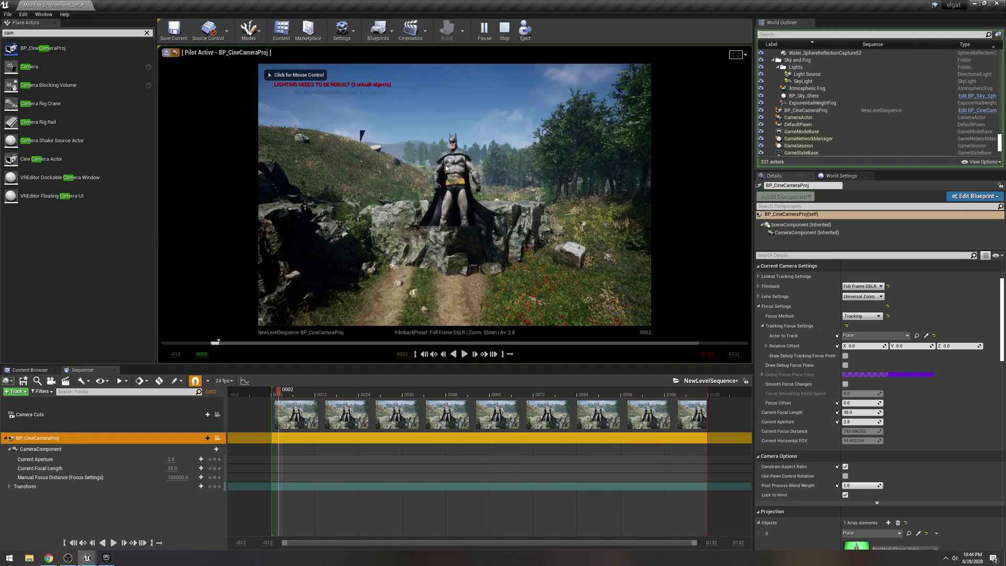
click(301, 49)
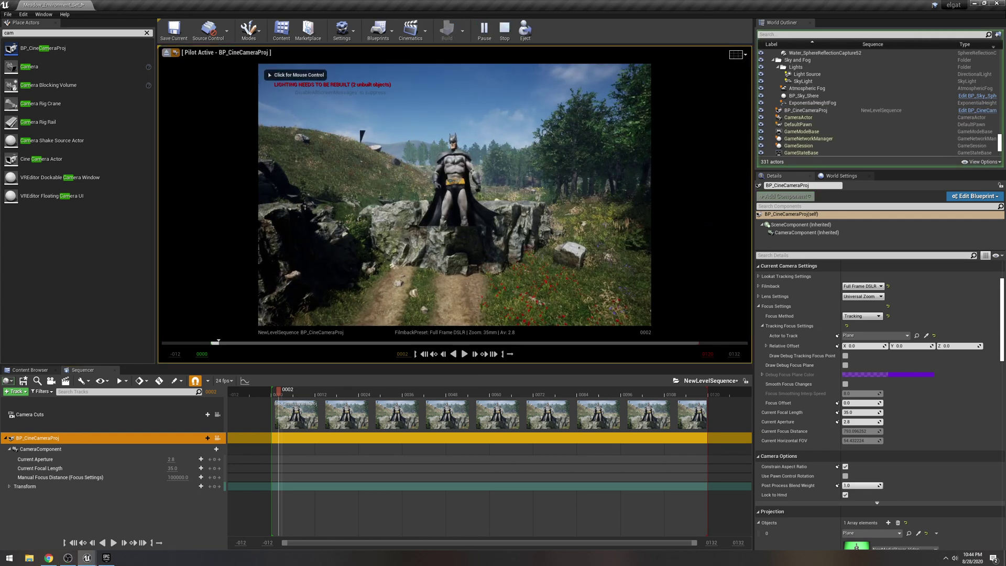
key(alt+Tab)
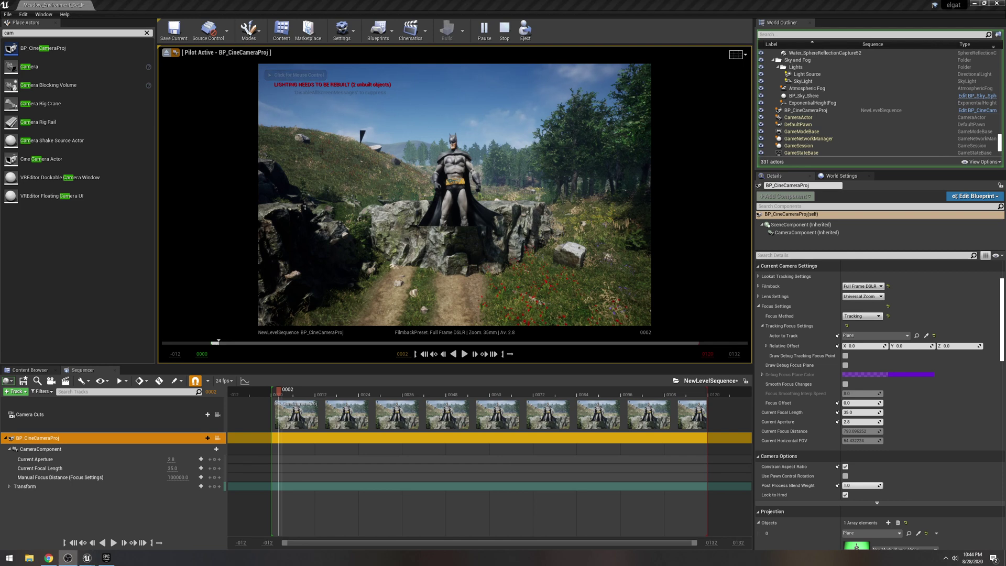
mouse_move(1005, 134)
mouse_down()
mouse_move(620, 134)
mouse_move(1005, 135)
mouse_up()
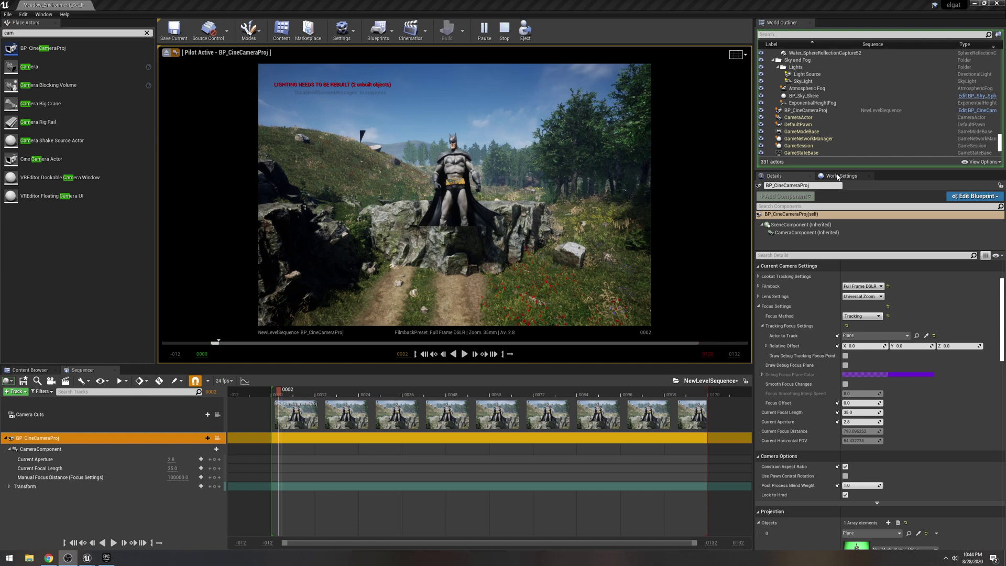
click(441, 170)
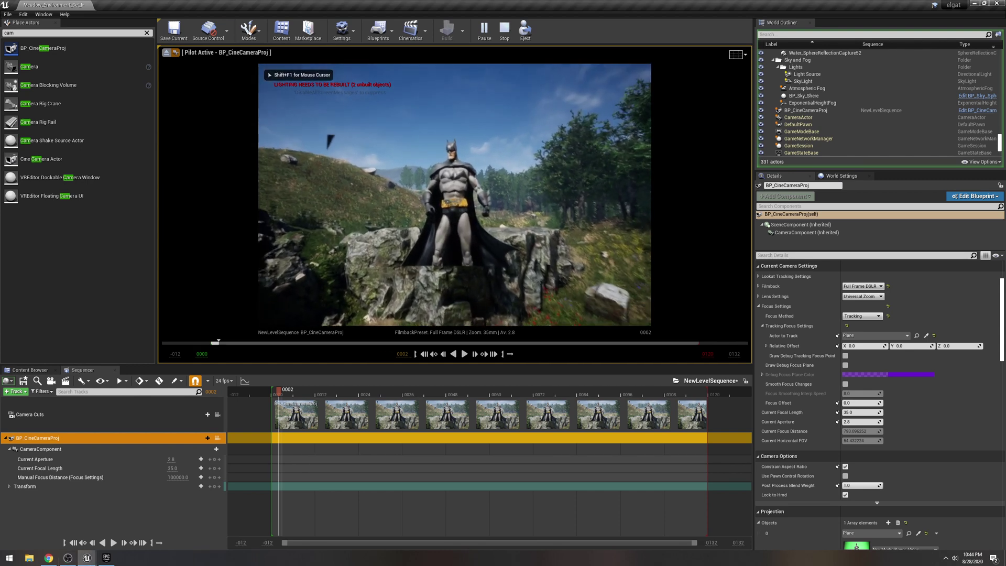
key(w)
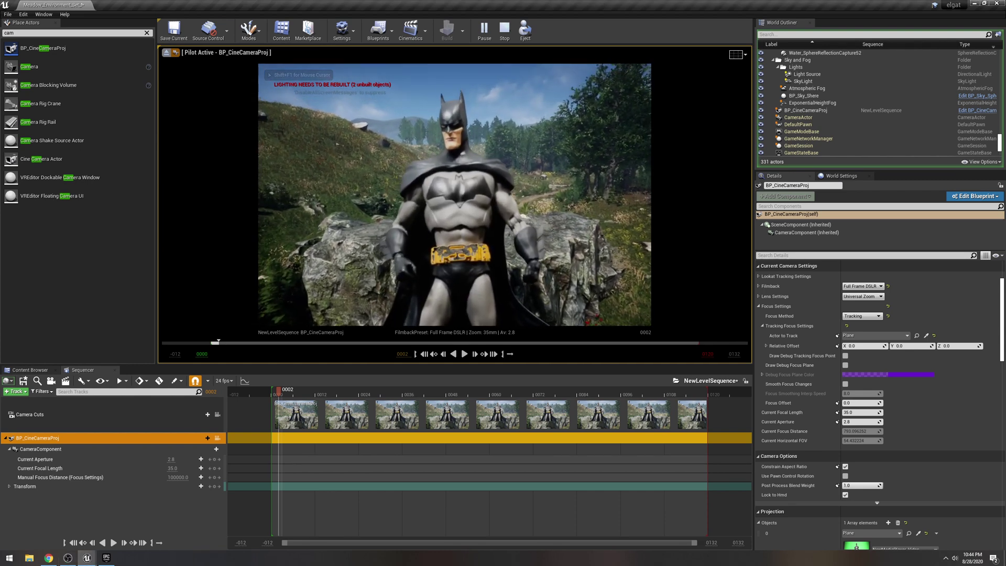
mouse_move(454, 195)
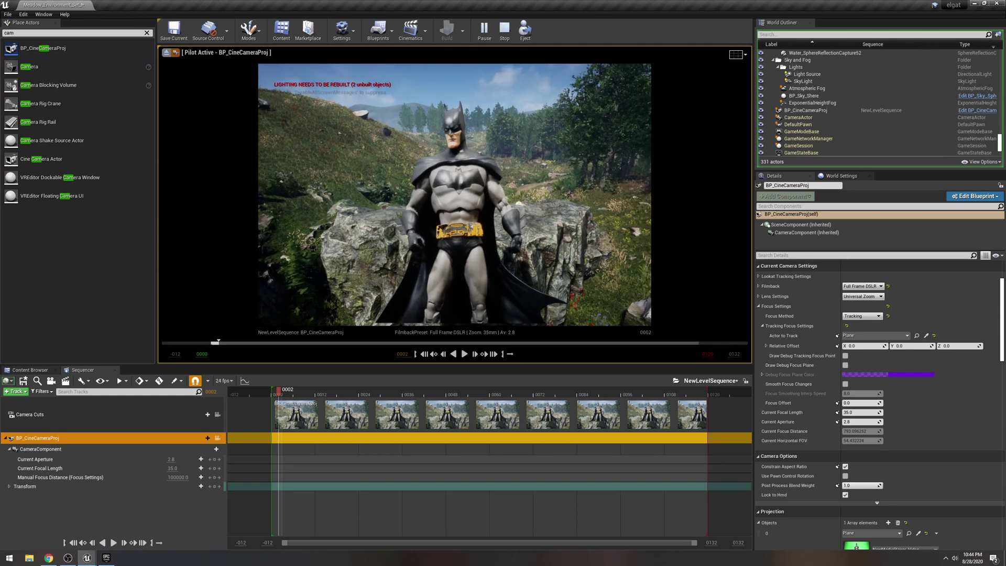
key(s)
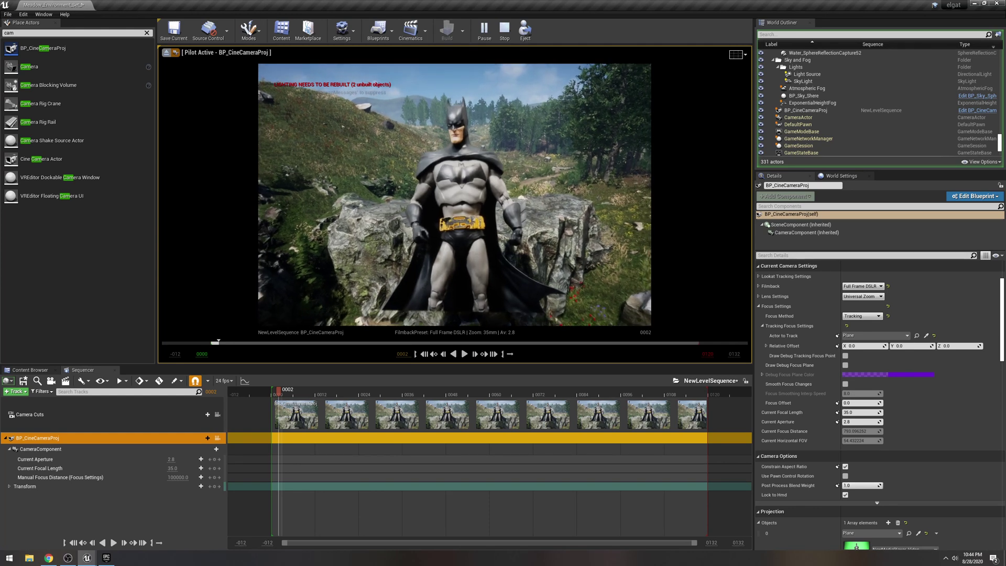
key(w)
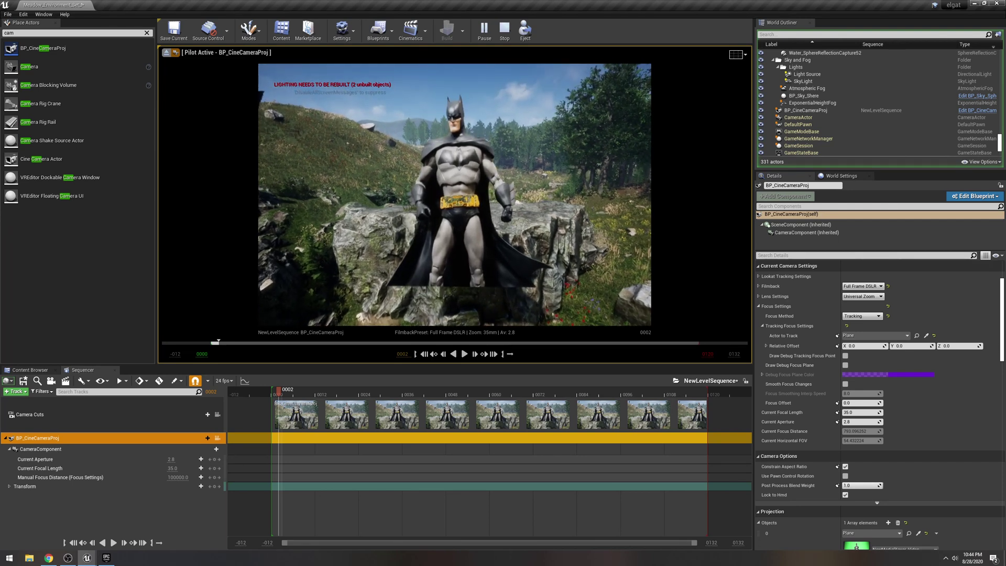
key(Escape)
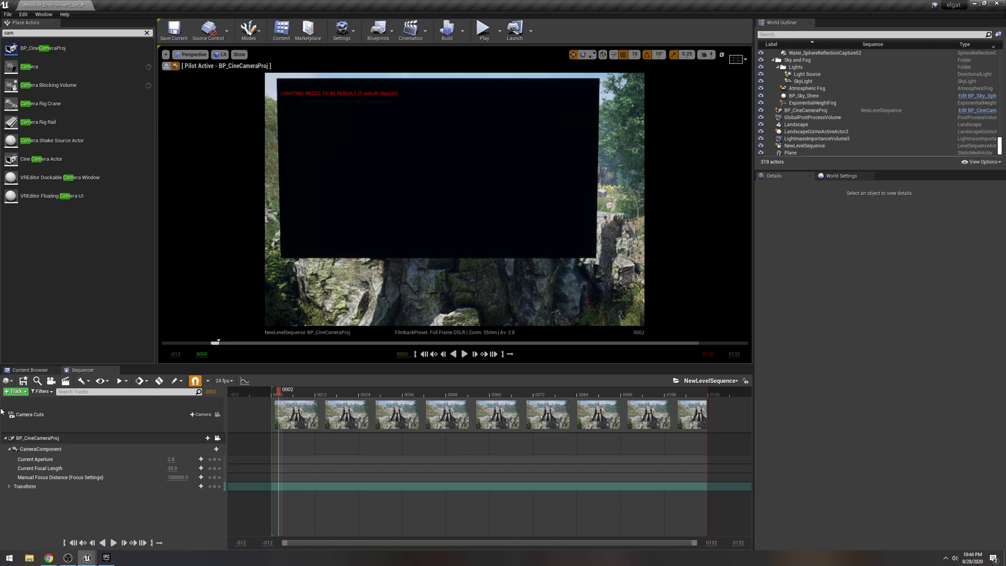
Restore the live feed after the play session by selecting Cam Link 4K as NewMediaPlayer's video source, and minimize the player.
click(29, 370)
double_click(124, 405)
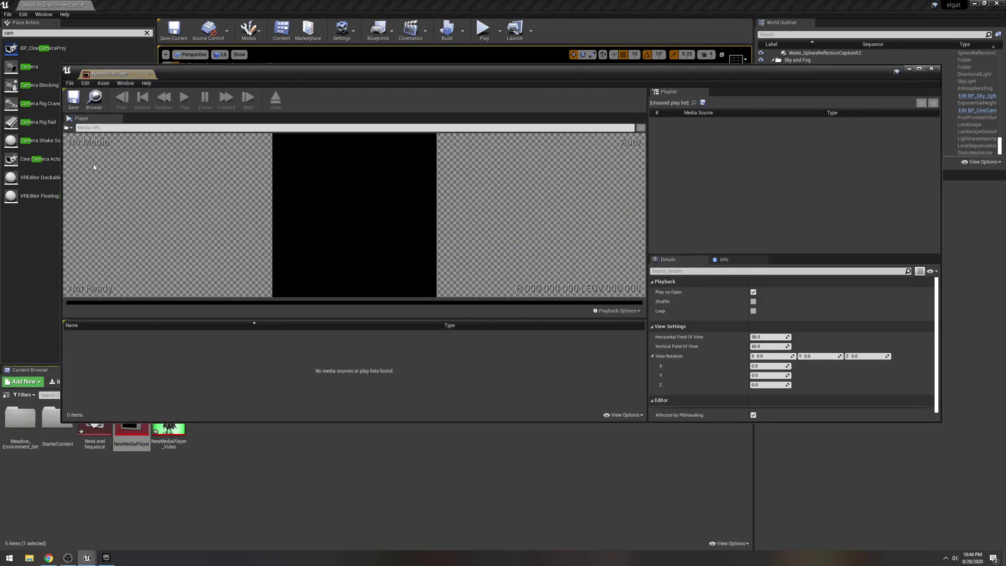
click(68, 127)
mouse_move(77, 152)
click(118, 151)
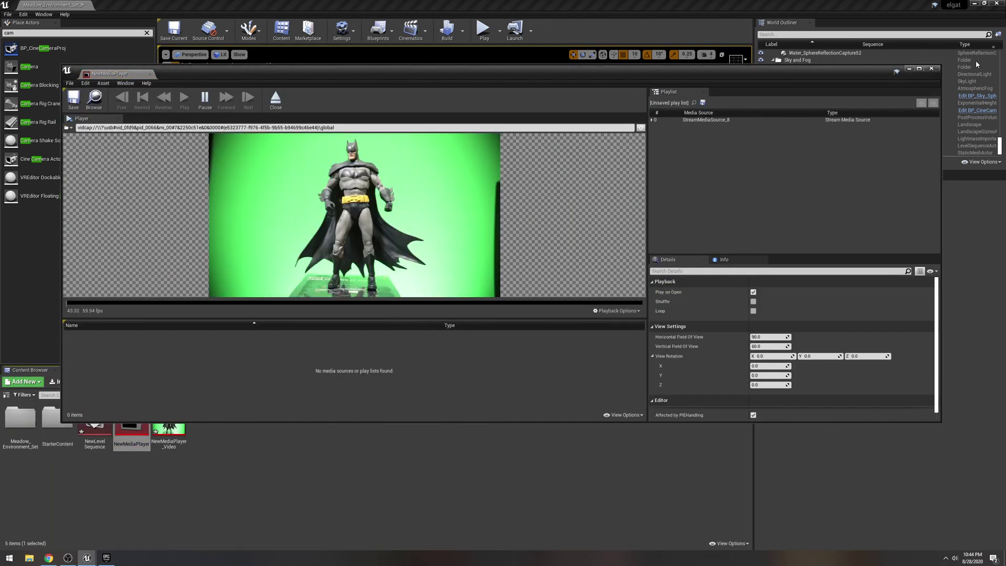
click(909, 68)
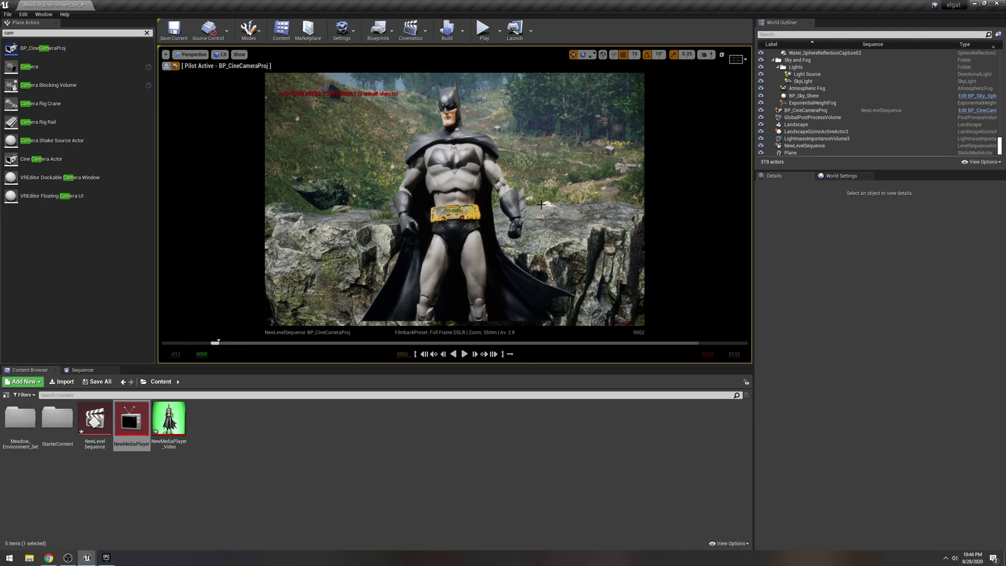
Examine the piloted camera's composite by selecting the cliff_overpaint_33 rock and the keyed Plane in the viewport, ending on the rock.
right_drag(538, 205, 546, 205)
right_click(538, 206)
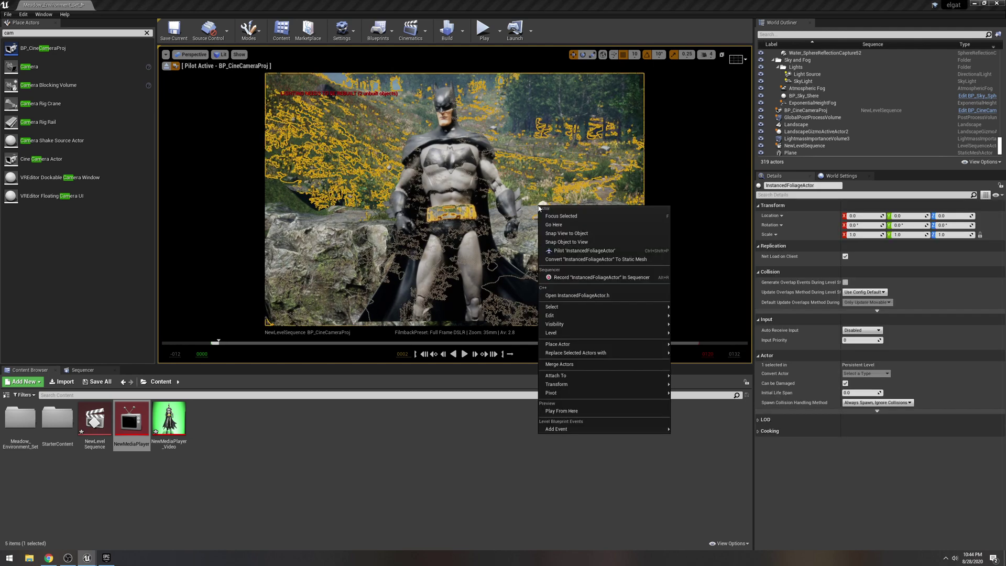
key(Escape)
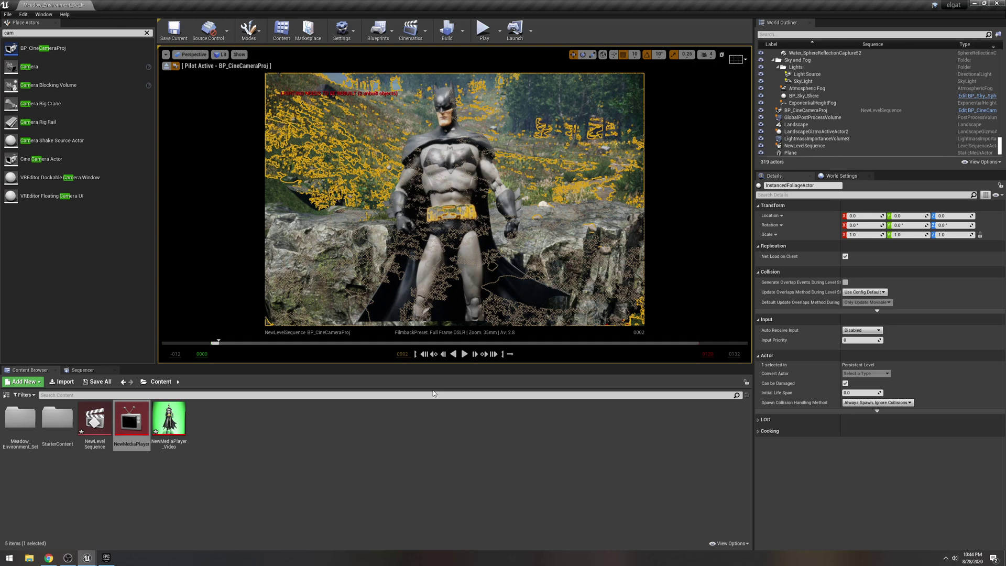
click(353, 207)
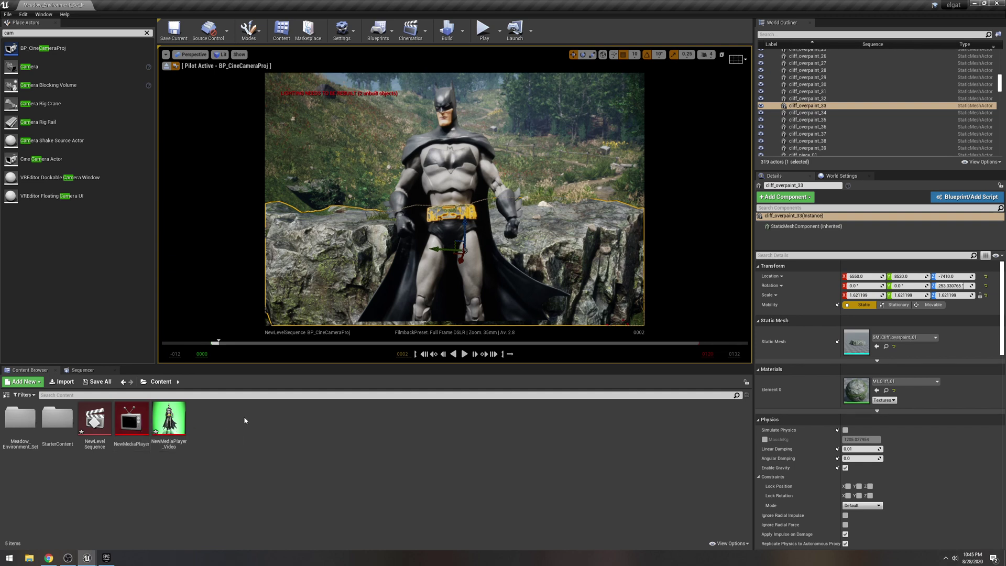
click(373, 278)
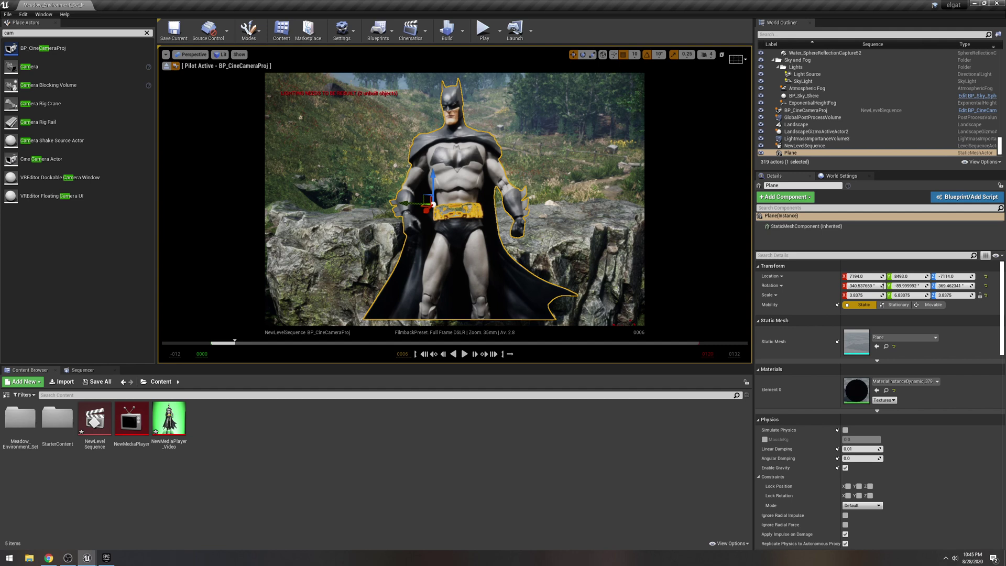
click(350, 254)
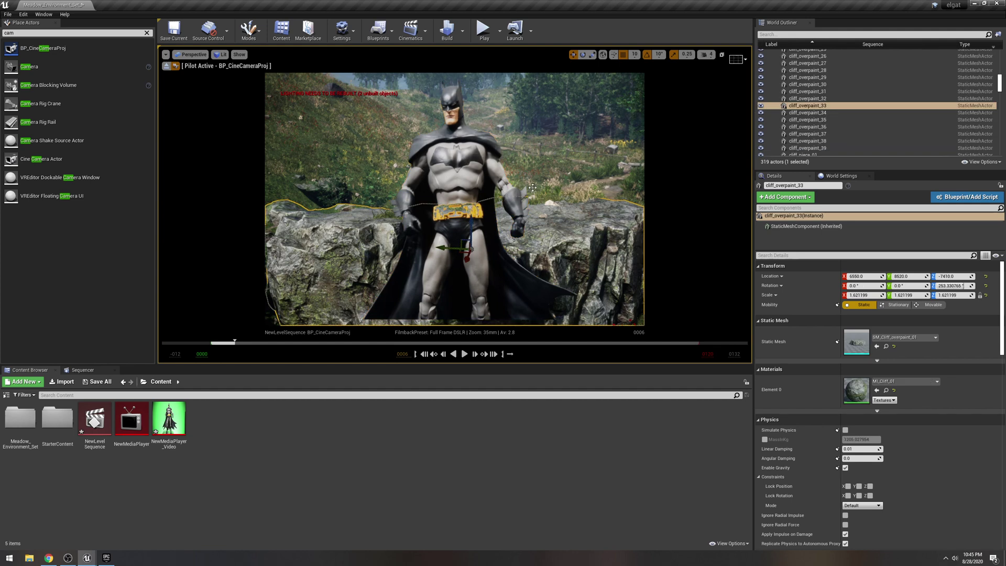